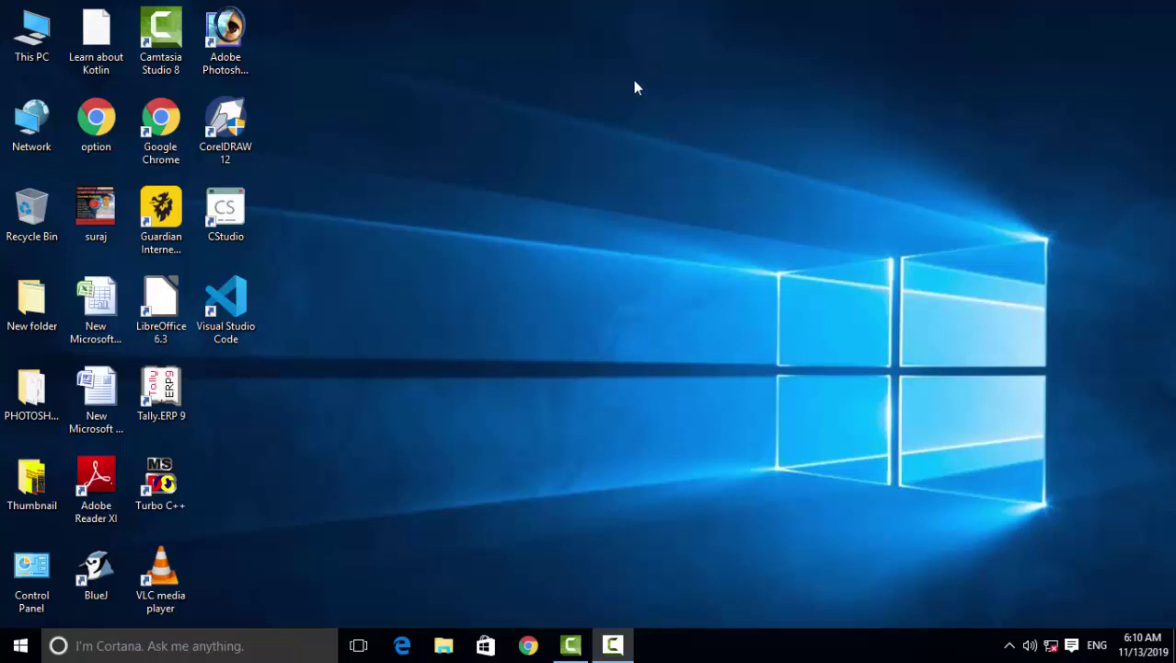
# Step: Refresh the Windows desktop several times from its right-click menu
pyautogui.rightClick(519, 48)
pyautogui.click(580, 96)
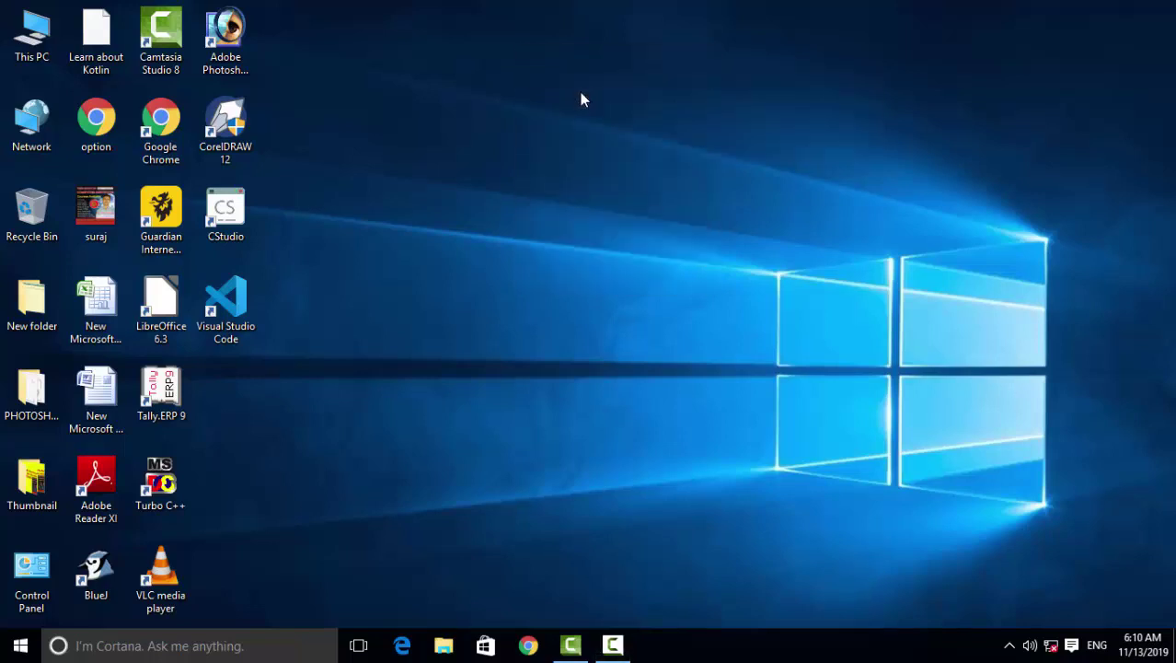
pyautogui.rightClick(580, 95)
pyautogui.click(635, 143)
pyautogui.rightClick(635, 143)
pyautogui.click(663, 193)
pyautogui.rightClick(664, 201)
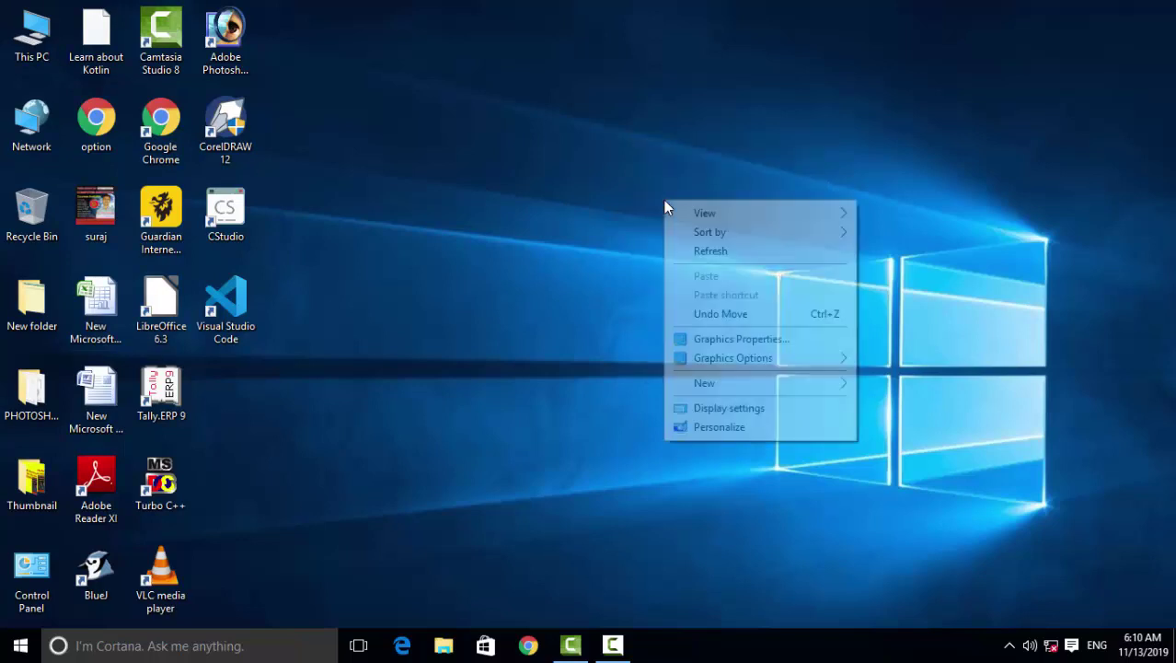
pyautogui.click(698, 262)
pyautogui.rightClick(693, 257)
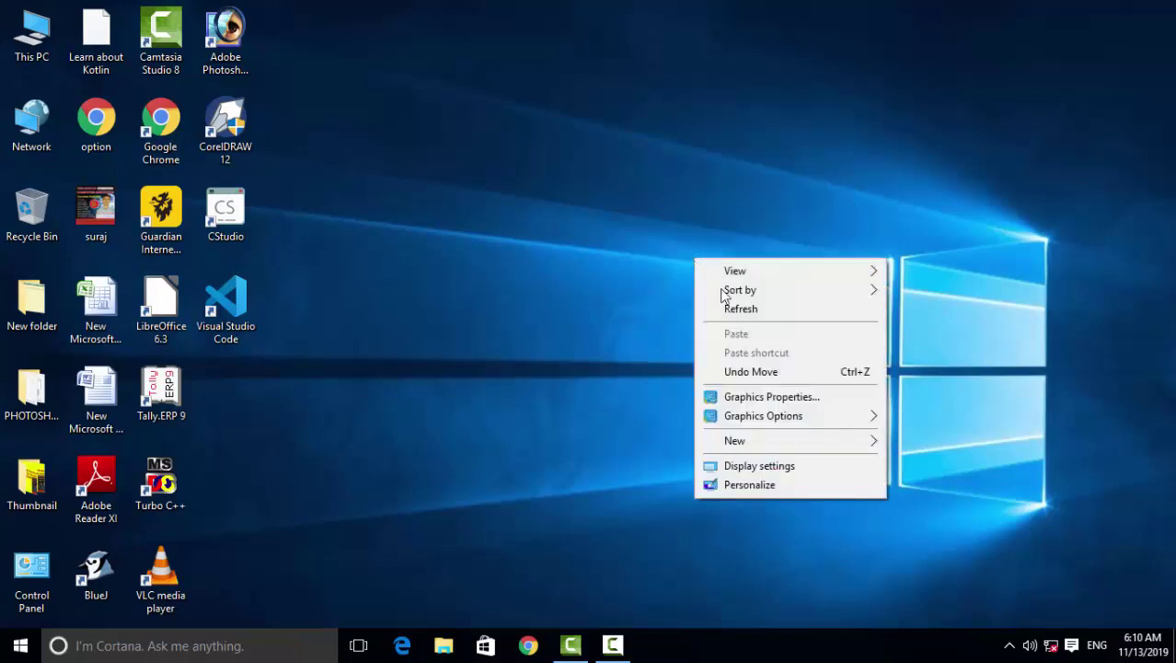
pyautogui.click(755, 307)
pyautogui.rightClick(508, 101)
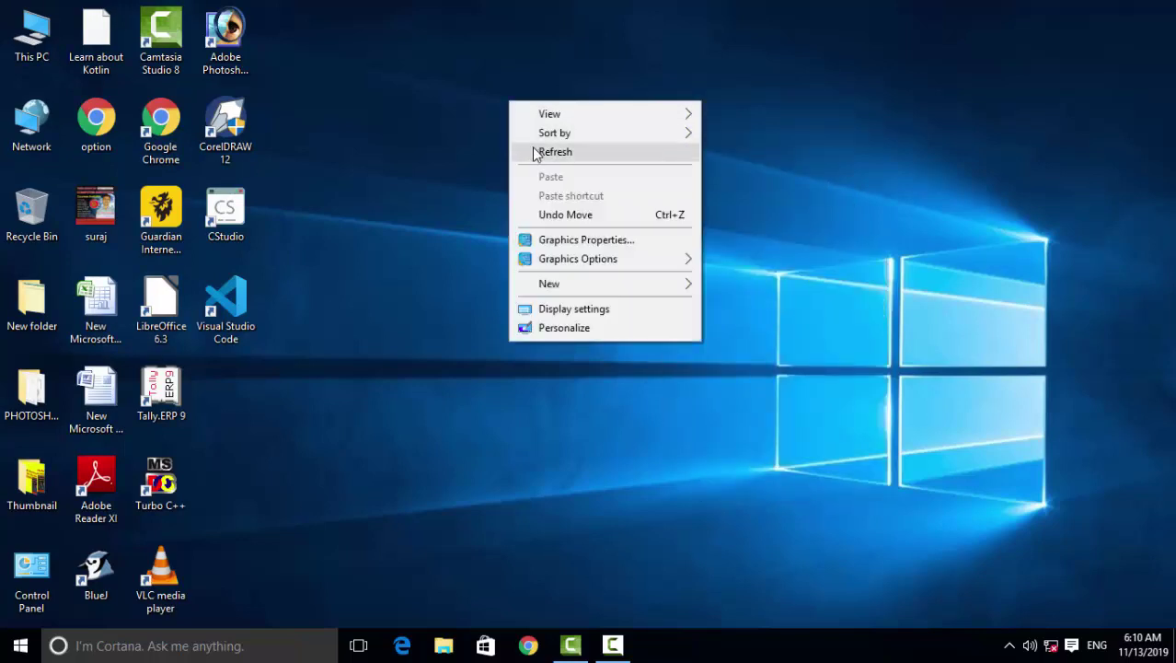
pyautogui.click(534, 151)
pyautogui.rightClick(533, 148)
pyautogui.click(562, 196)
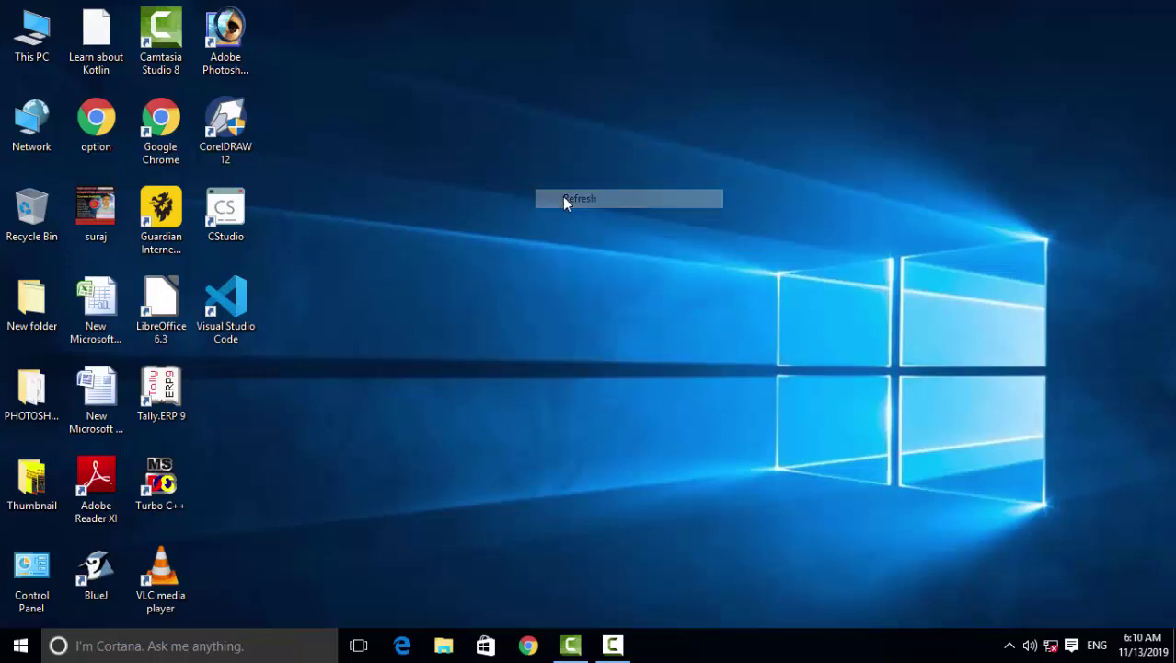
pyautogui.rightClick(563, 197)
pyautogui.click(602, 257)
pyautogui.rightClick(603, 254)
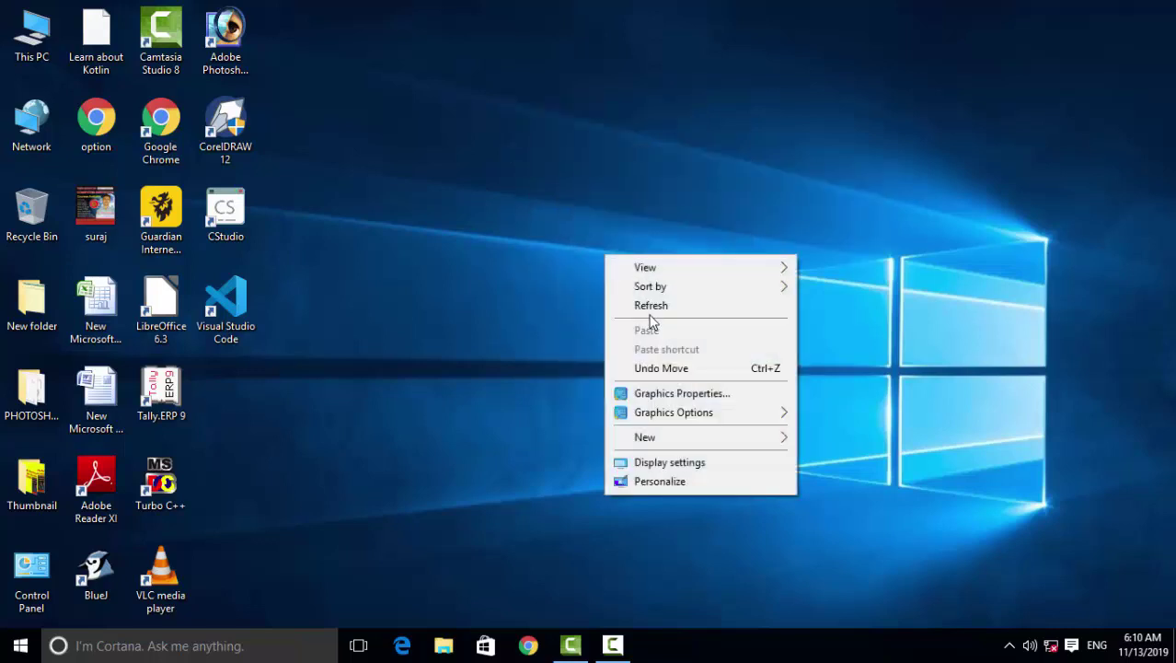
pyautogui.click(649, 305)
pyautogui.rightClick(649, 305)
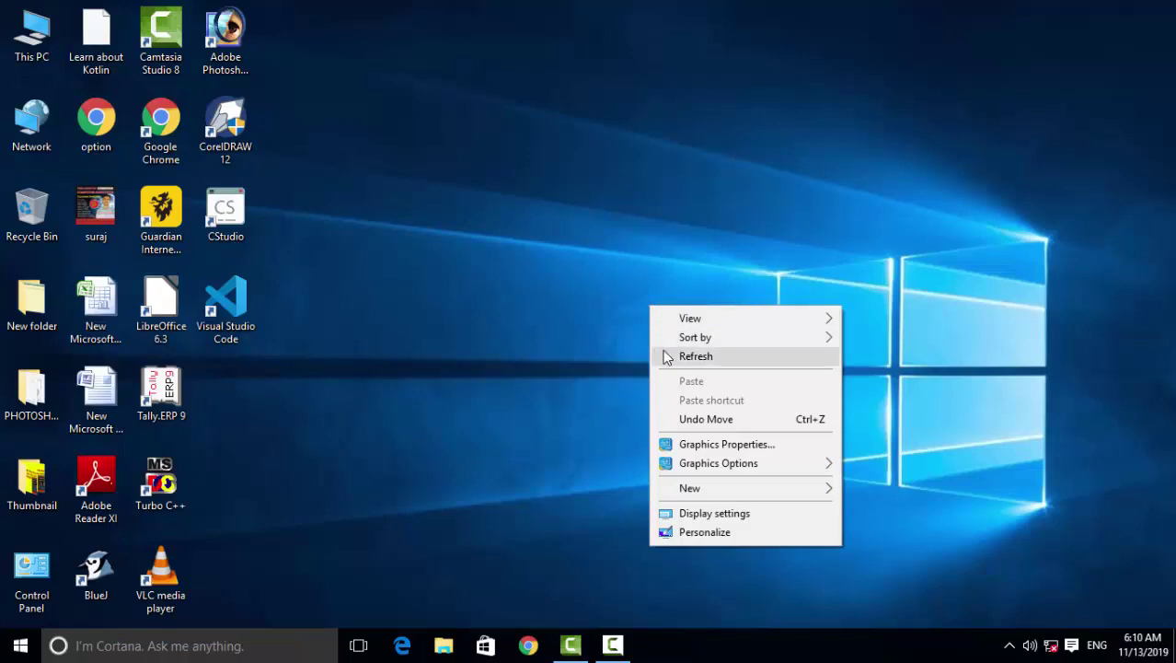
pyautogui.click(659, 355)
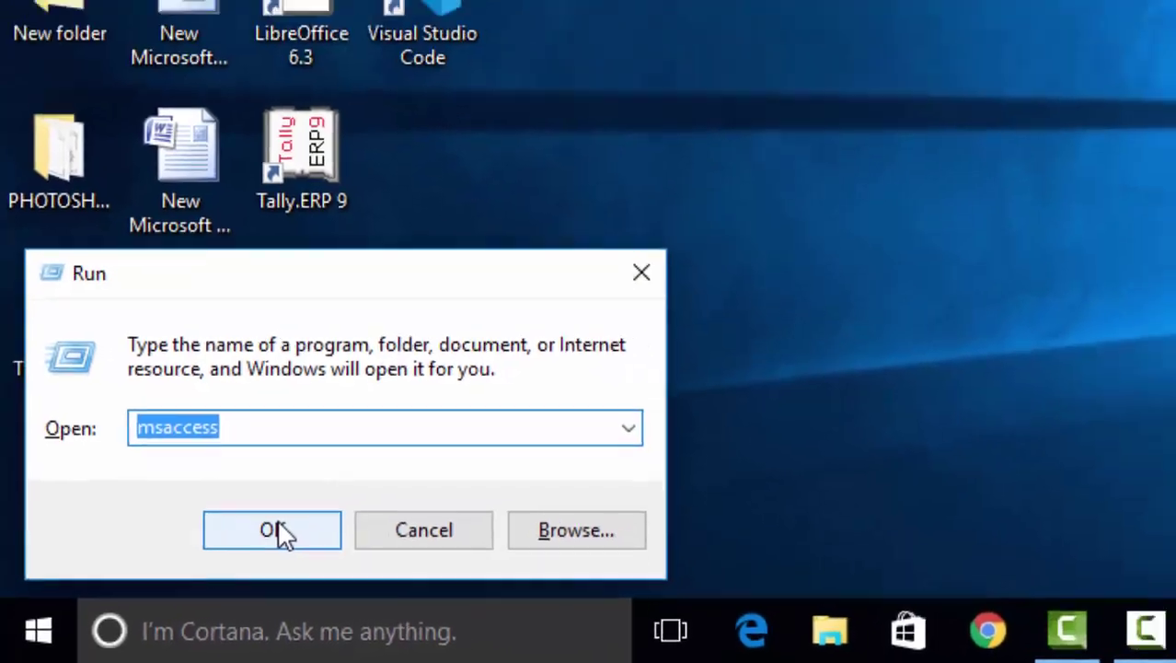
# Step: Launch Microsoft Access and create the blank database Database8 with Table1 open
pyautogui.click(279, 532)
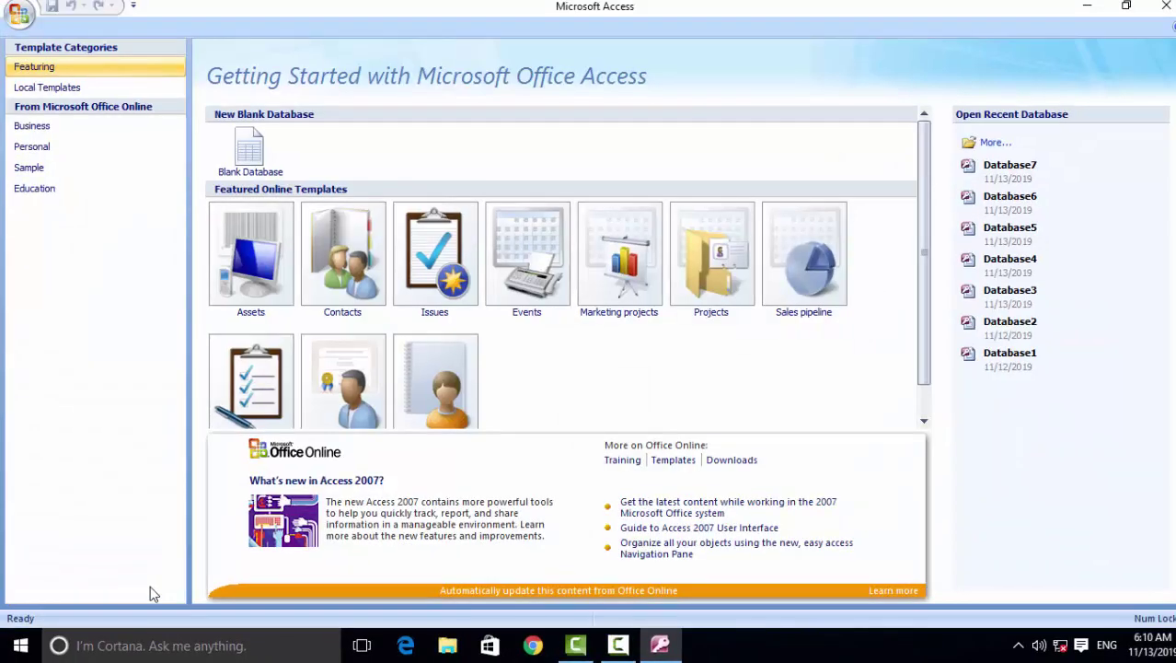
pyautogui.click(217, 129)
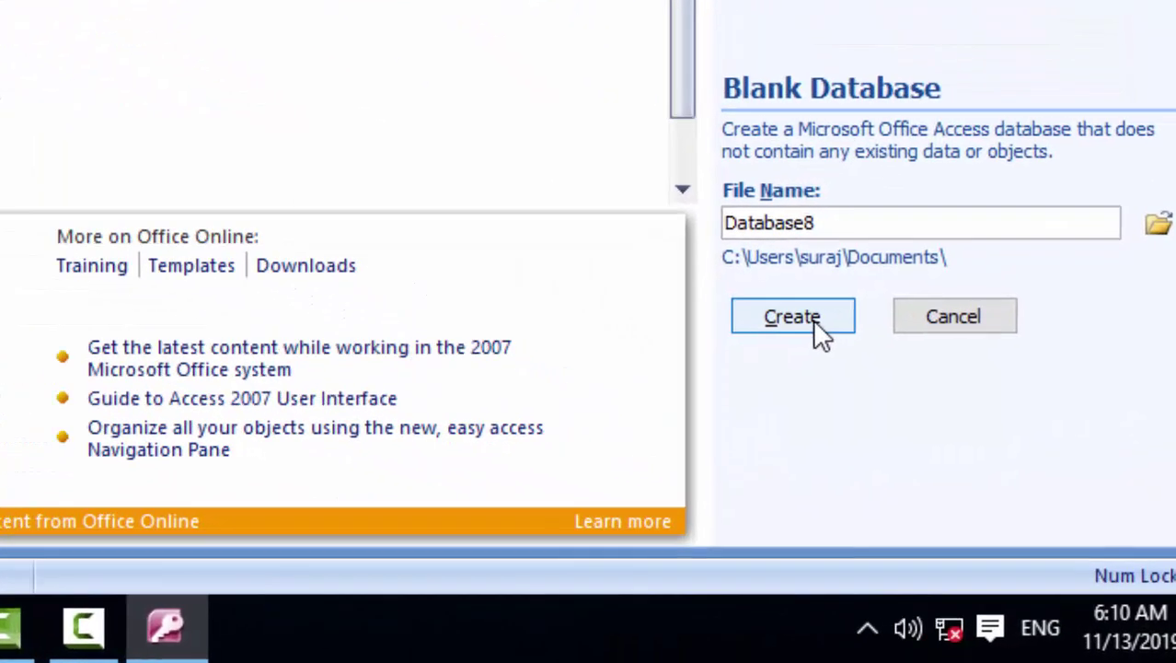
pyautogui.click(893, 406)
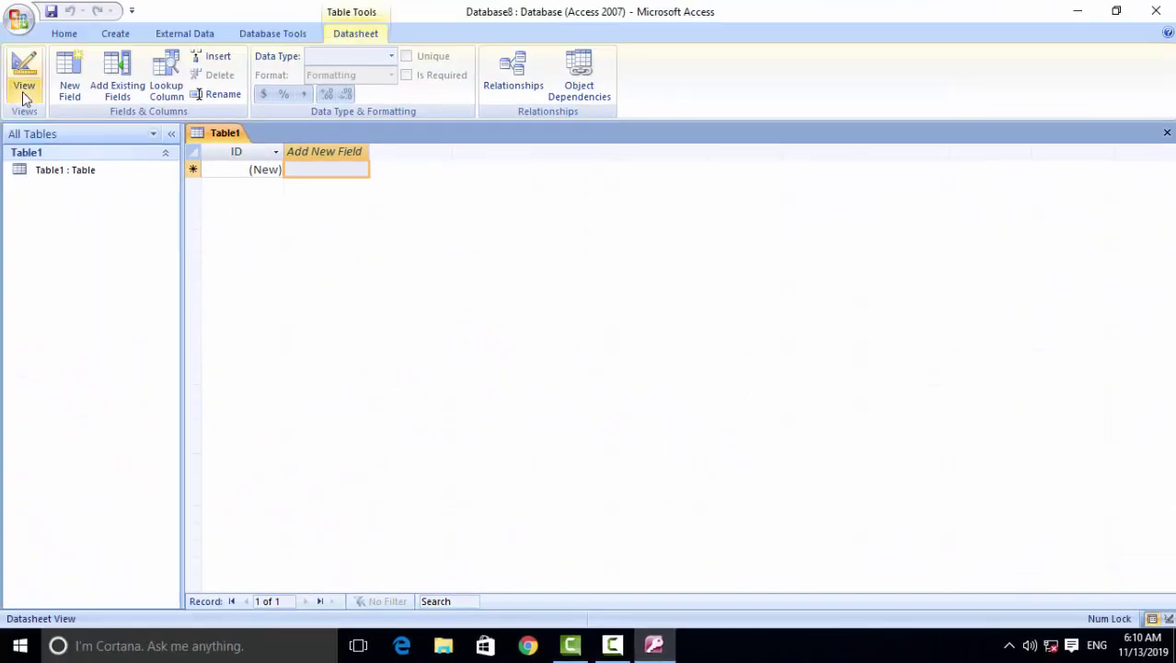
pyautogui.click(24, 96)
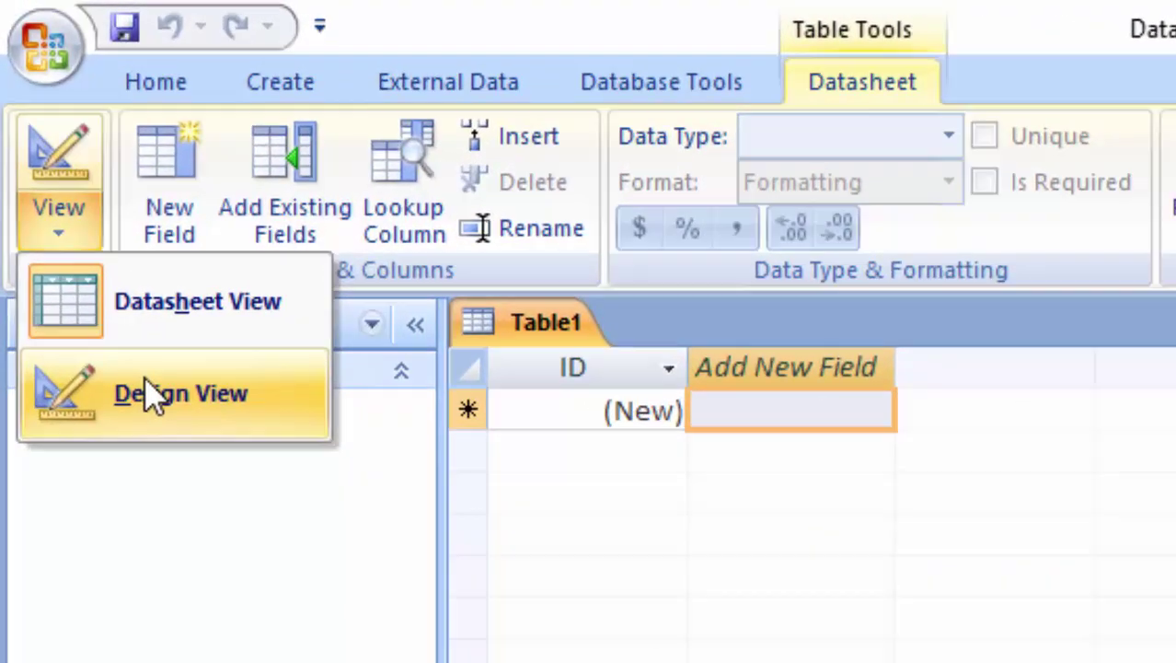
# Step: Switch Table1 to Design View, saving it under the name Stud
pyautogui.click(148, 396)
pyautogui.write('Stud')
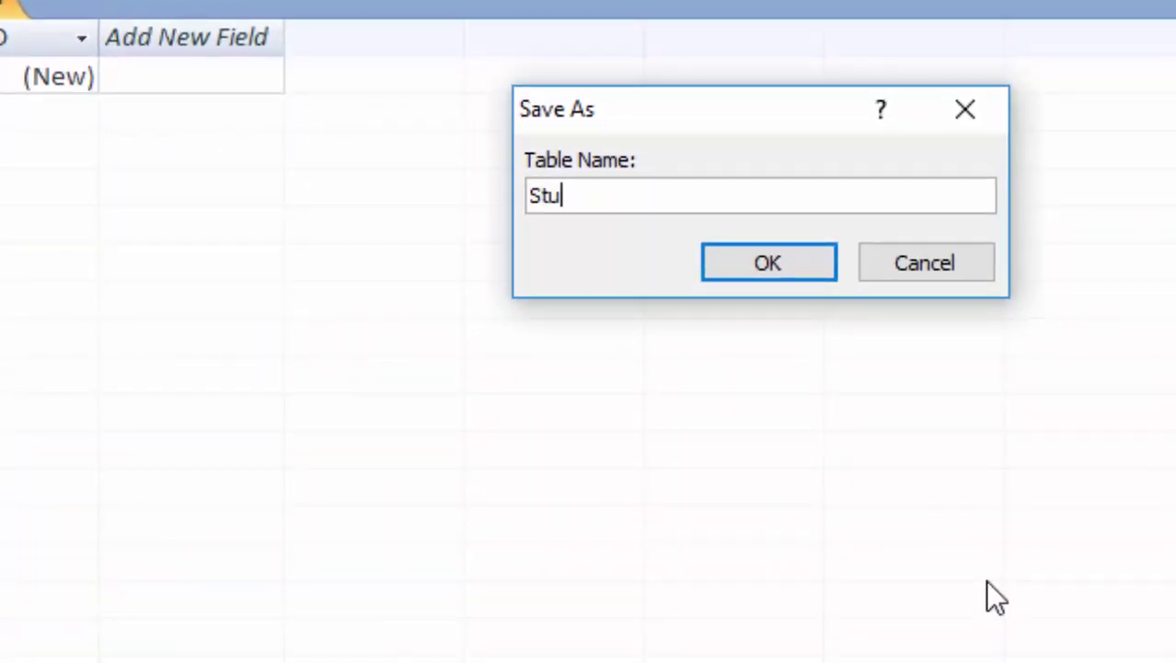
pyautogui.press('Return')
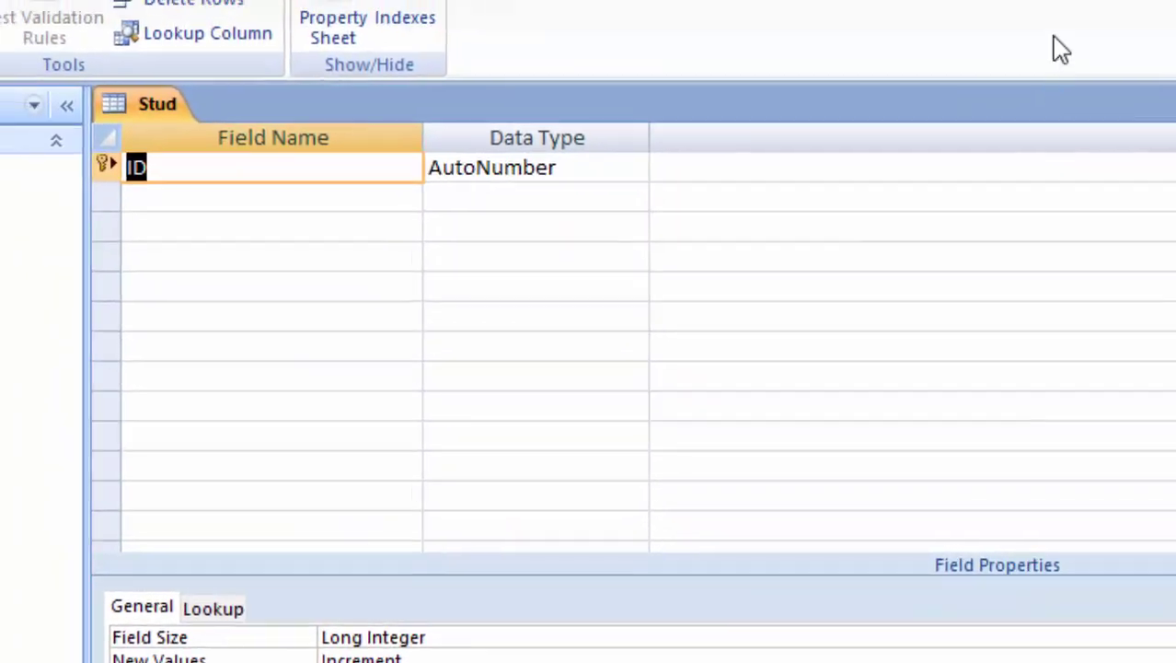
# Step: Name the first fields Roll number (AutoNumber), Student Name and Father's name
pyautogui.click(186, 167)
pyautogui.write('Roll n')
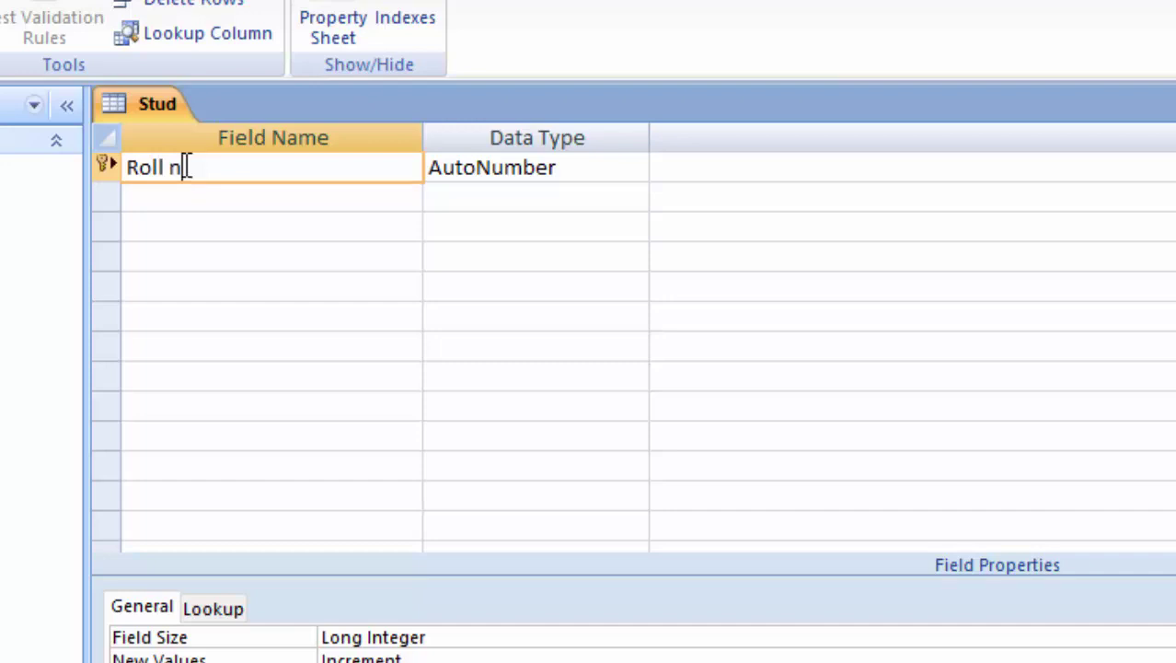
pyautogui.write('umber')
pyautogui.press('Tab')
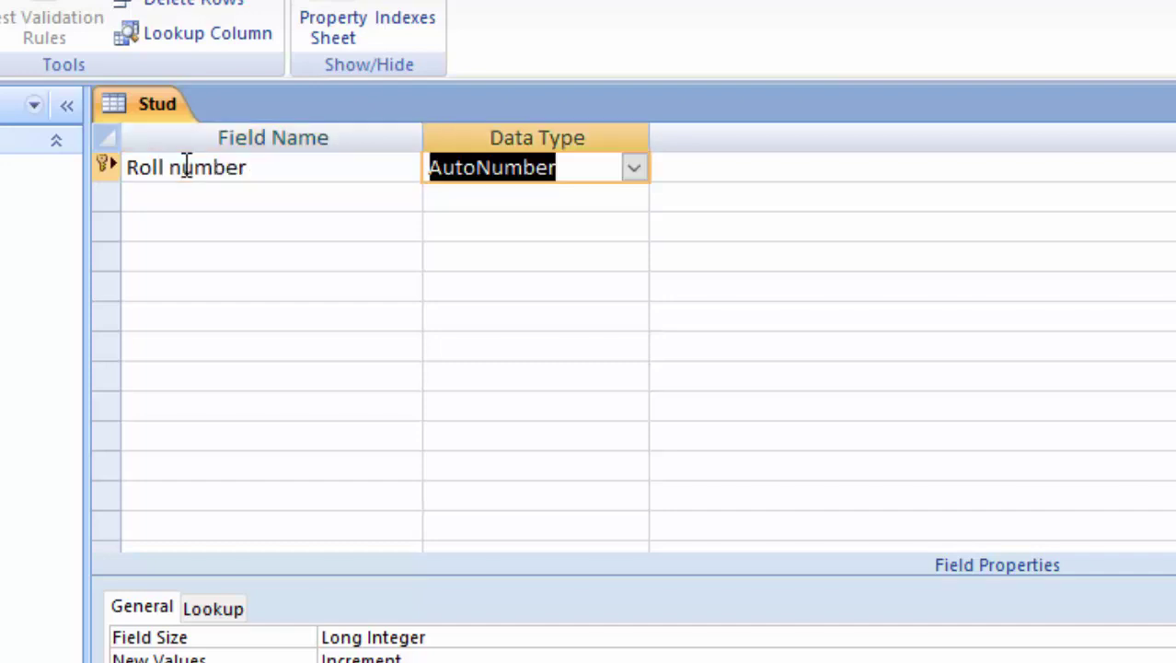
pyautogui.press('Tab')
pyautogui.press('Tab')
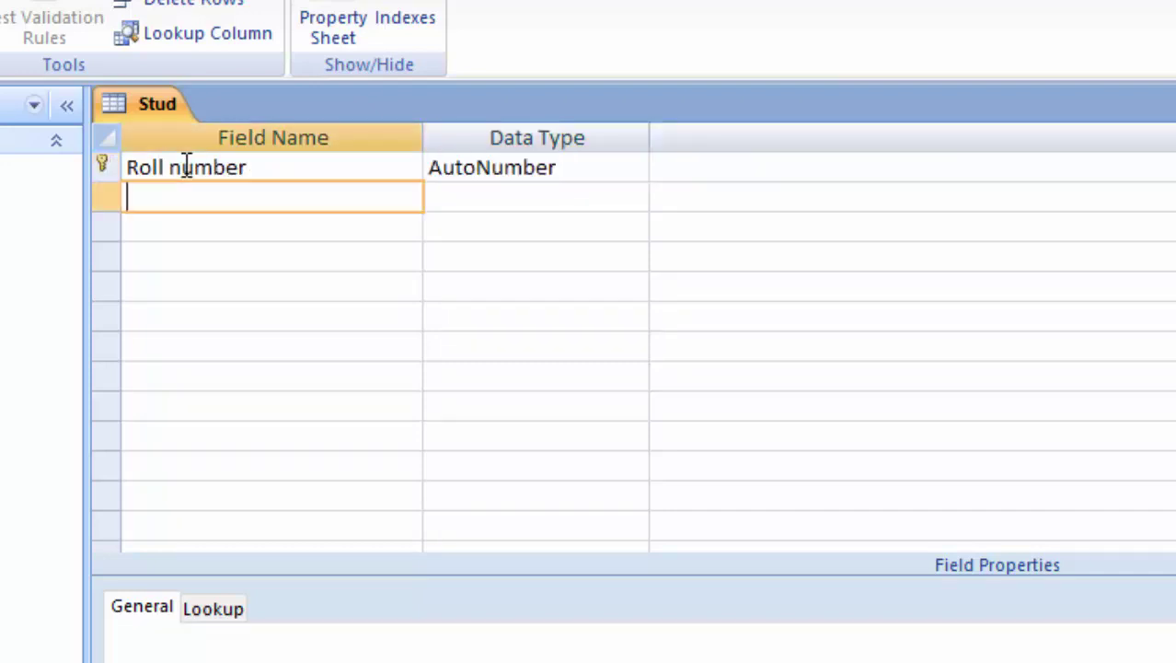
pyautogui.write('Stu')
pyautogui.write('dent')
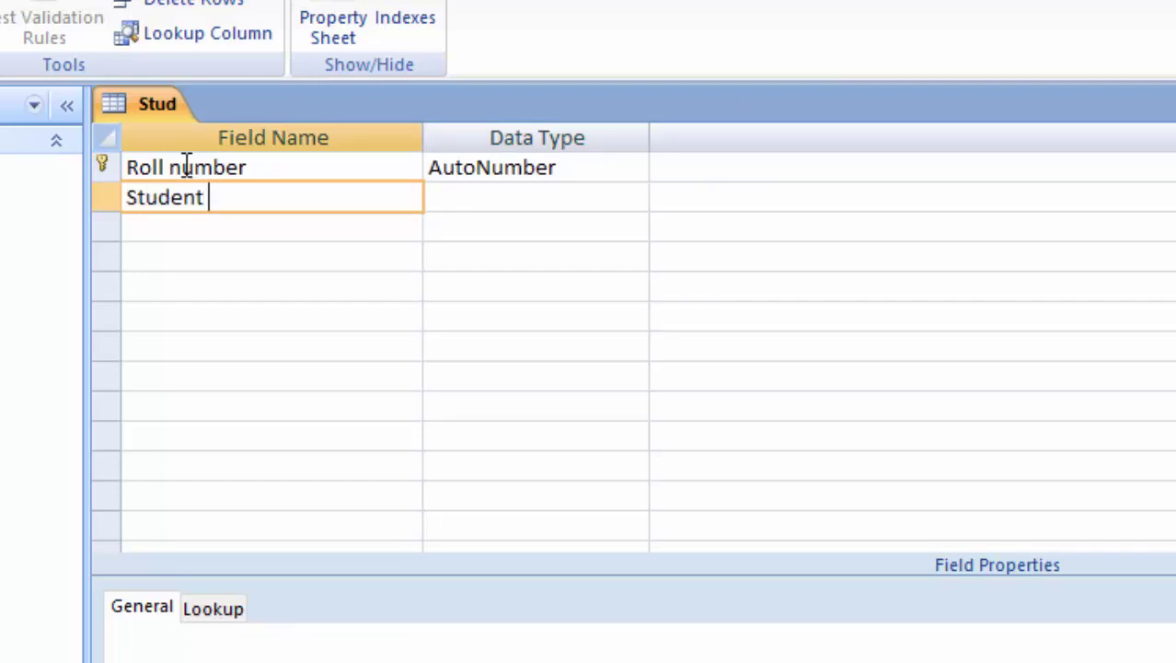
pyautogui.write(' Name')
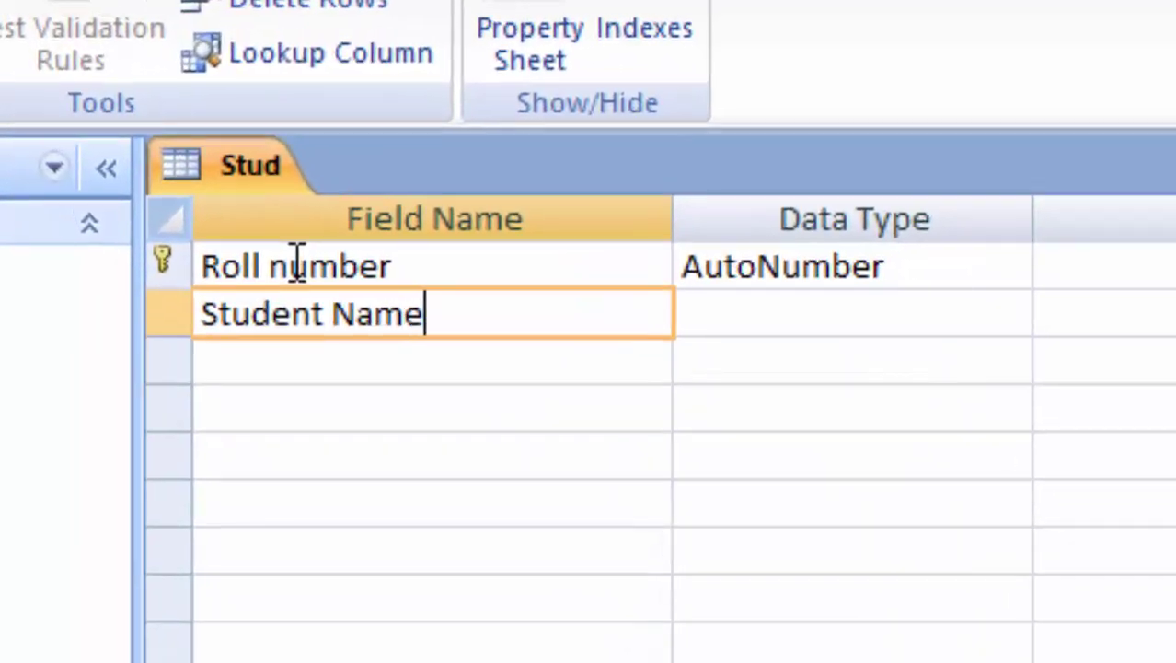
pyautogui.press('Tab')
pyautogui.press('Tab')
pyautogui.press('Tab')
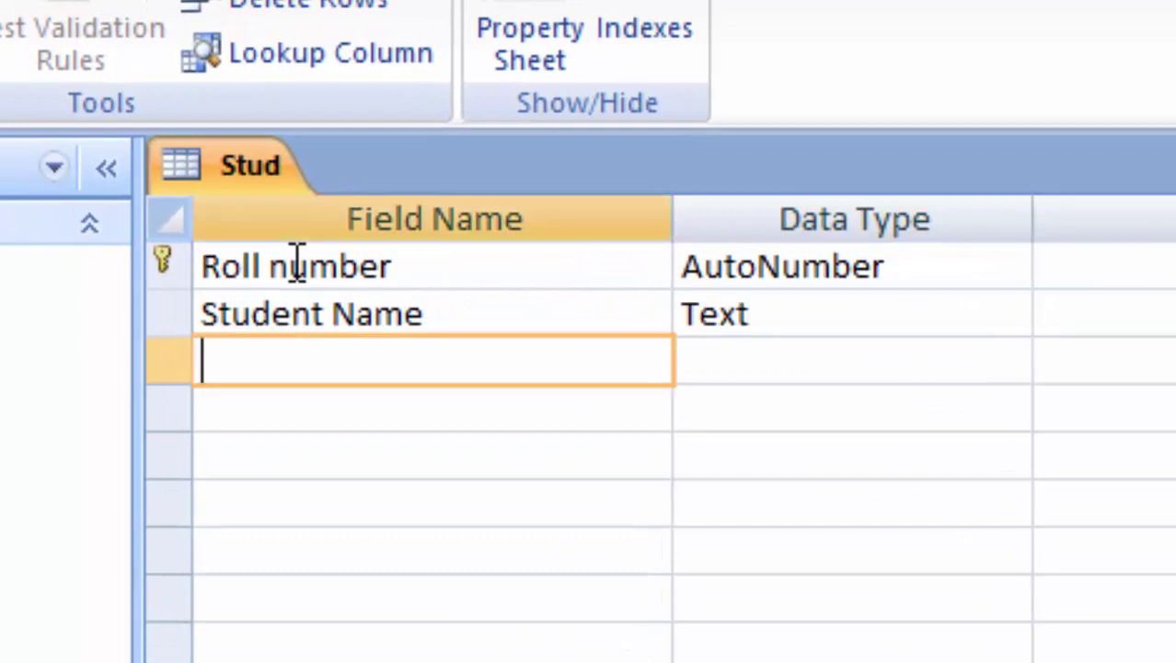
pyautogui.write('Da')
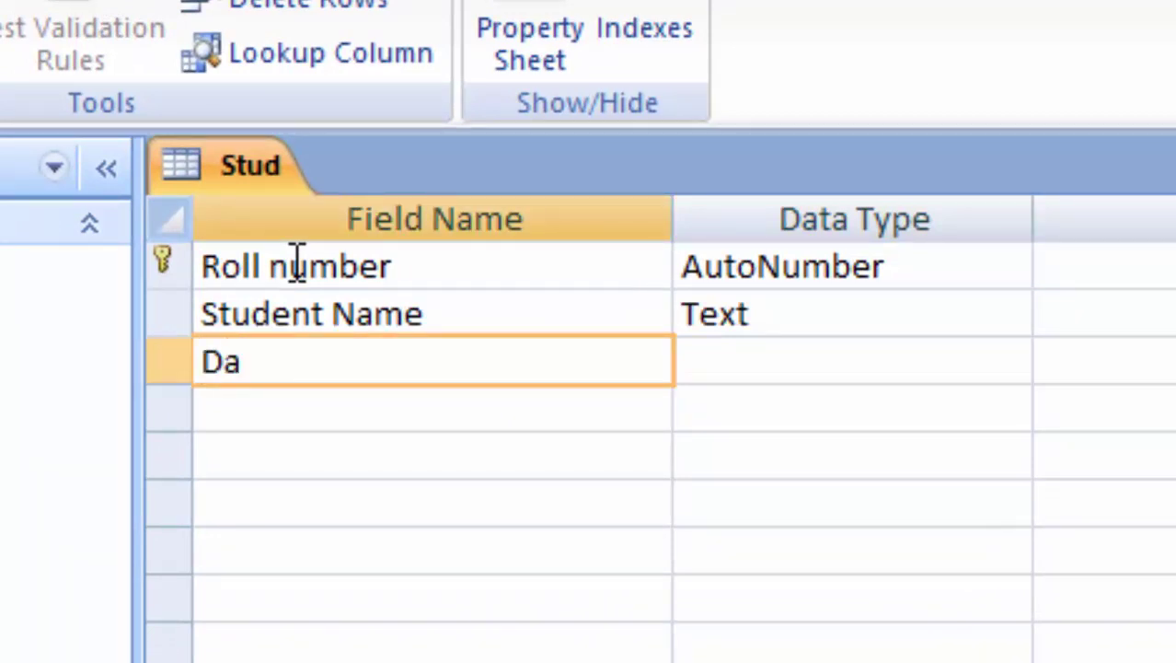
pyautogui.press('BackSpace')
pyautogui.press('BackSpace')
pyautogui.write('Fa')
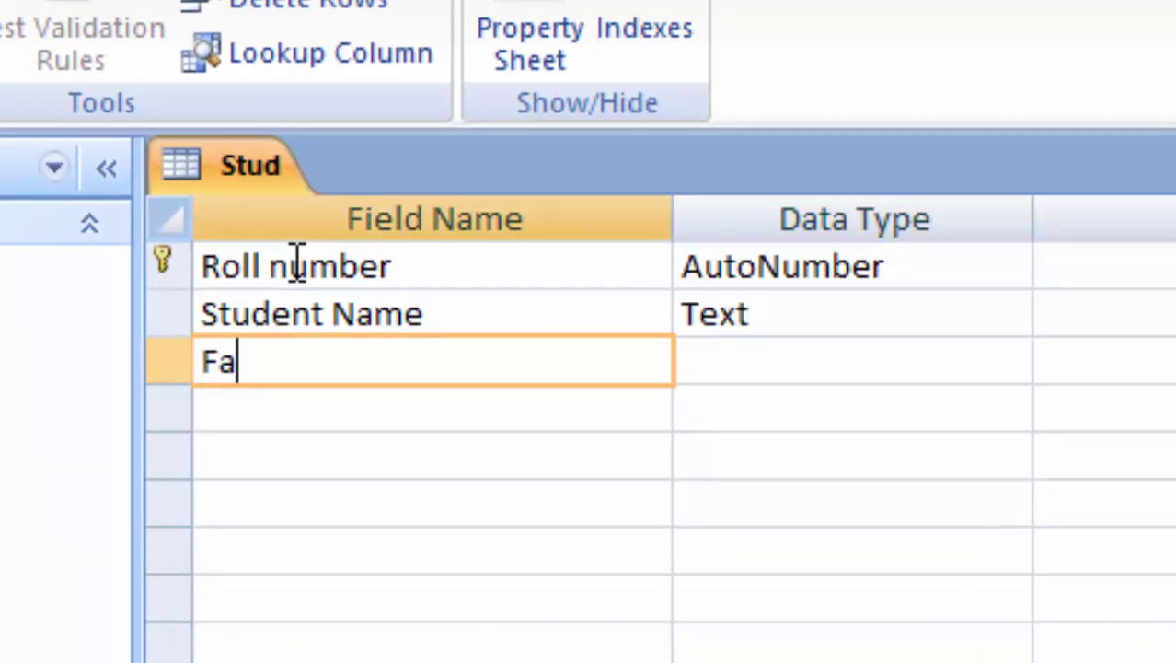
pyautogui.write("ther'")
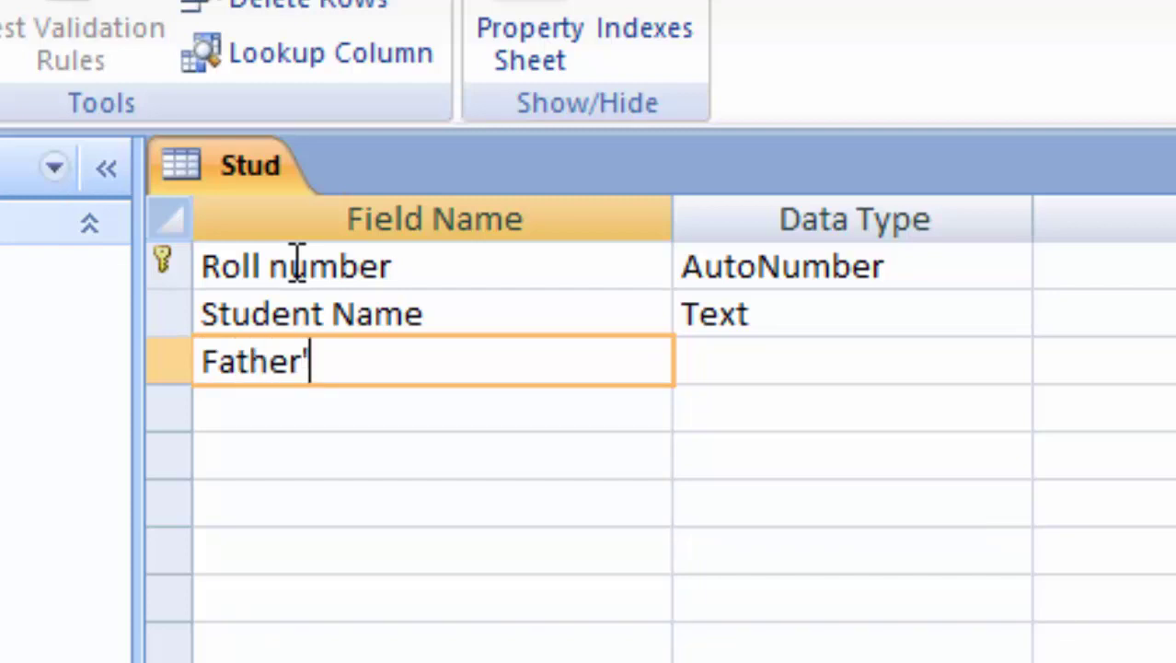
pyautogui.write('s name')
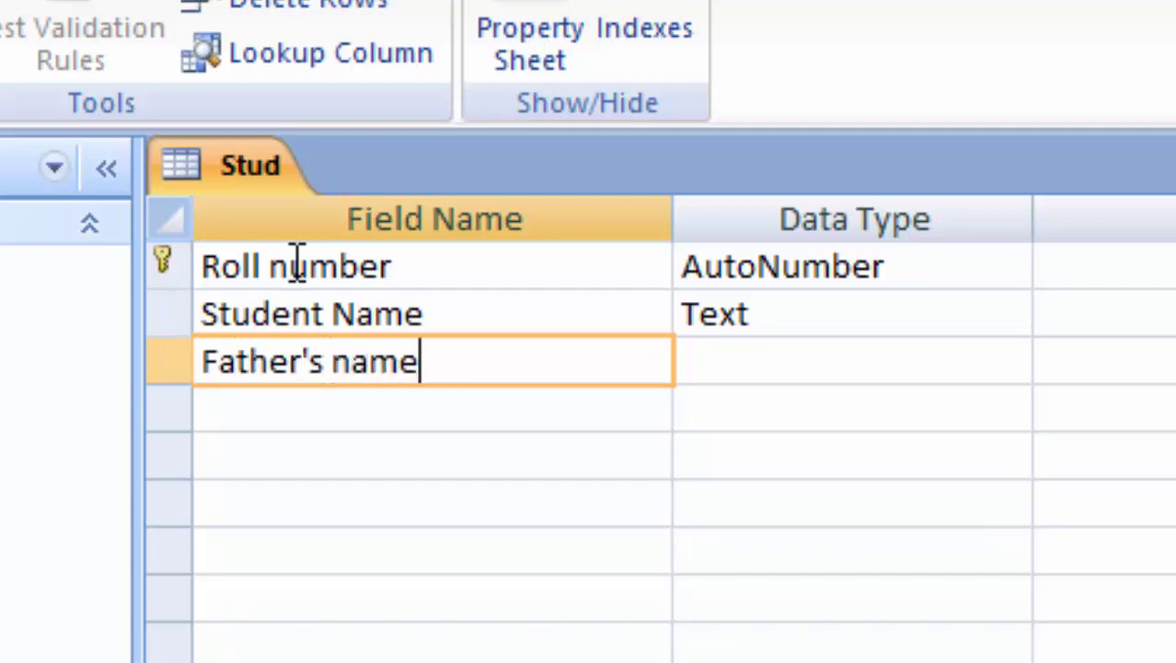
pyautogui.press('Tab')
pyautogui.press('Tab')
pyautogui.press('Tab')
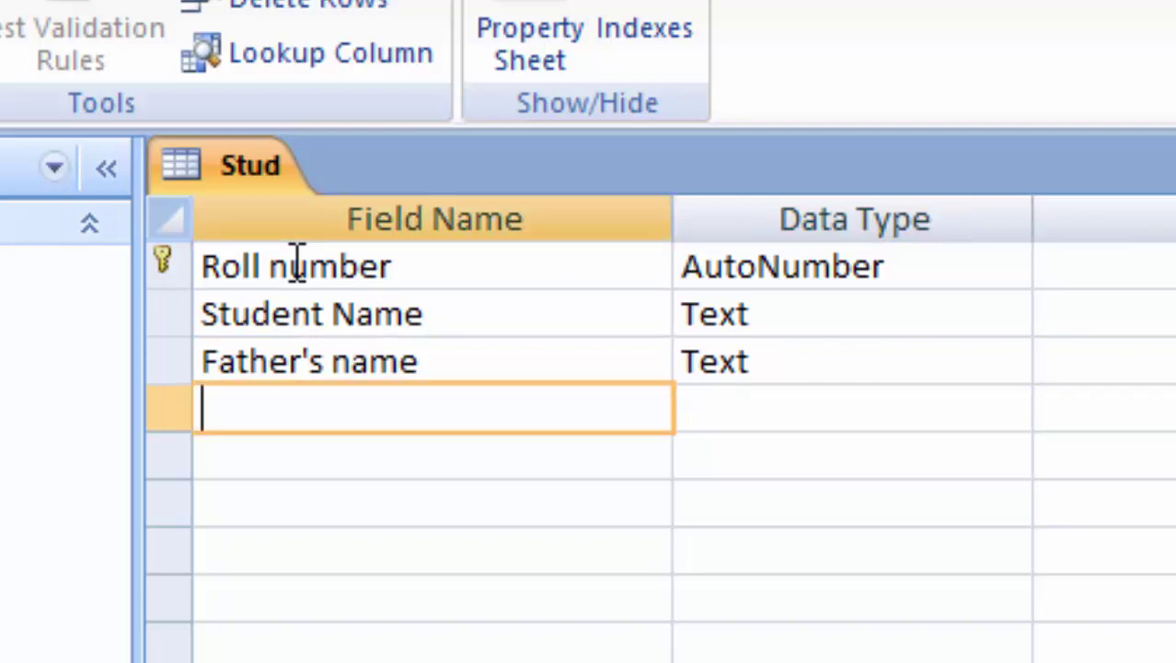
# Step: Add the fields Hindi, English, Math, Marks Obtained and Average
pyautogui.write('H')
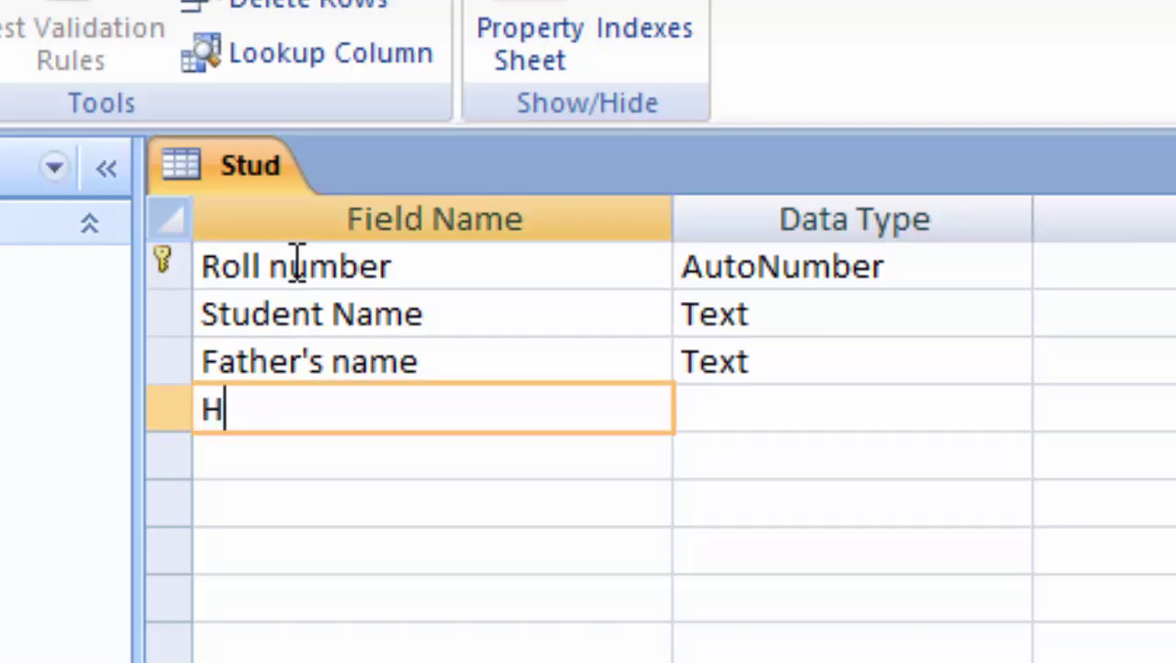
pyautogui.write('indi')
pyautogui.press('Tab')
pyautogui.press('Tab')
pyautogui.press('Tab')
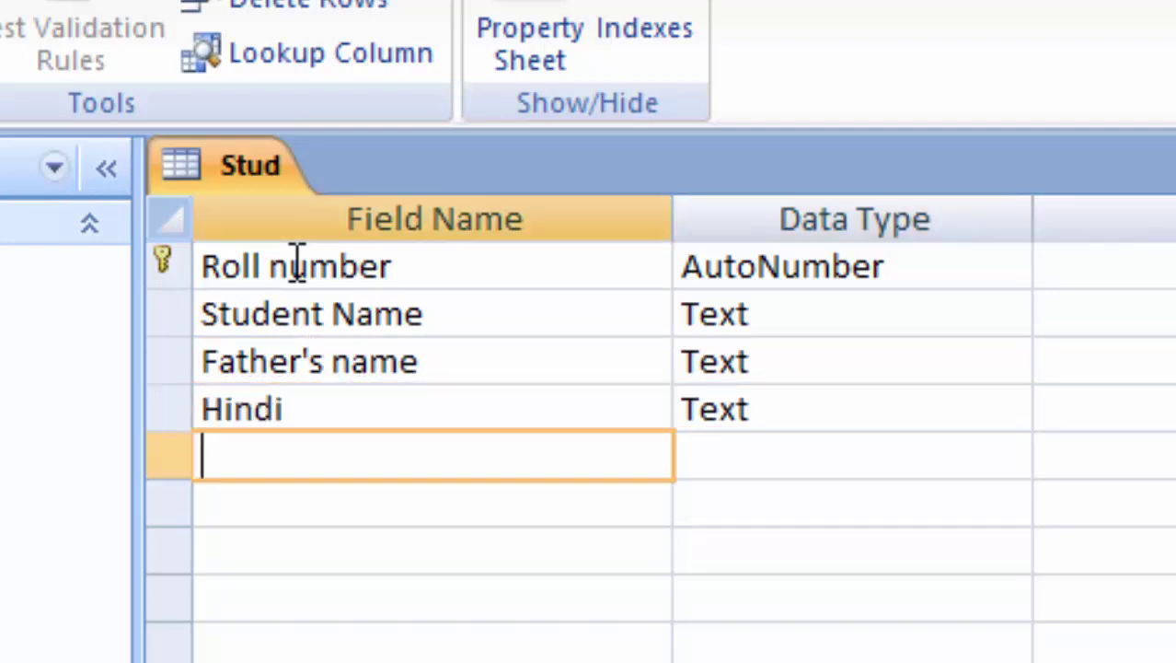
pyautogui.write('E')
pyautogui.write('ngli')
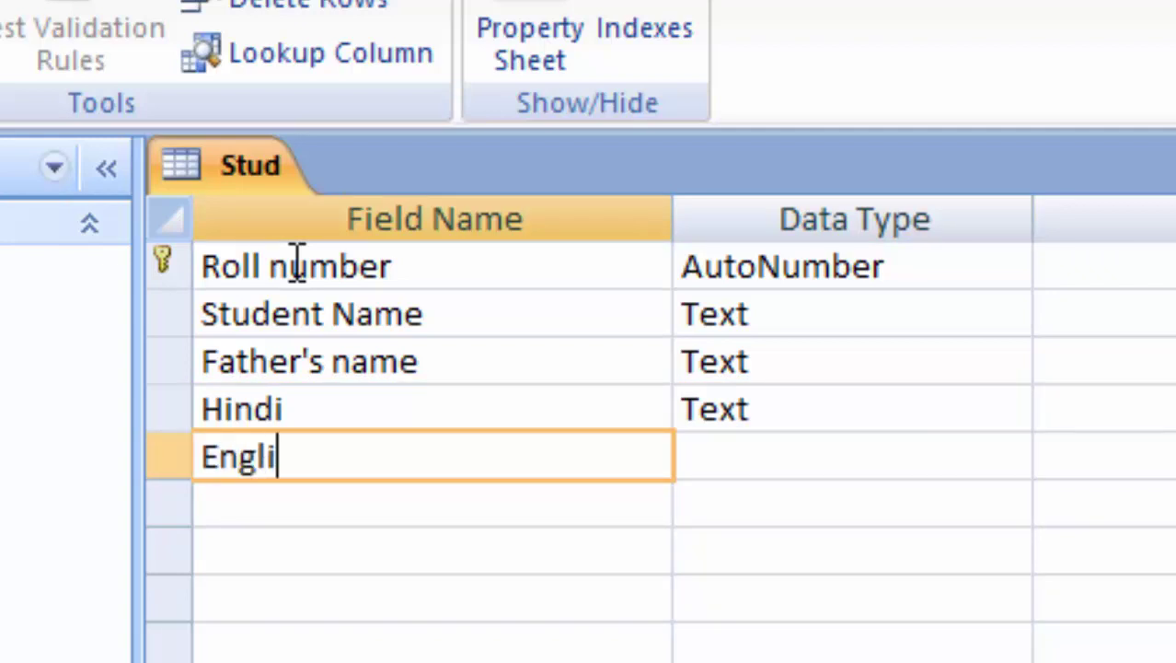
pyautogui.write('sh')
pyautogui.press('Tab')
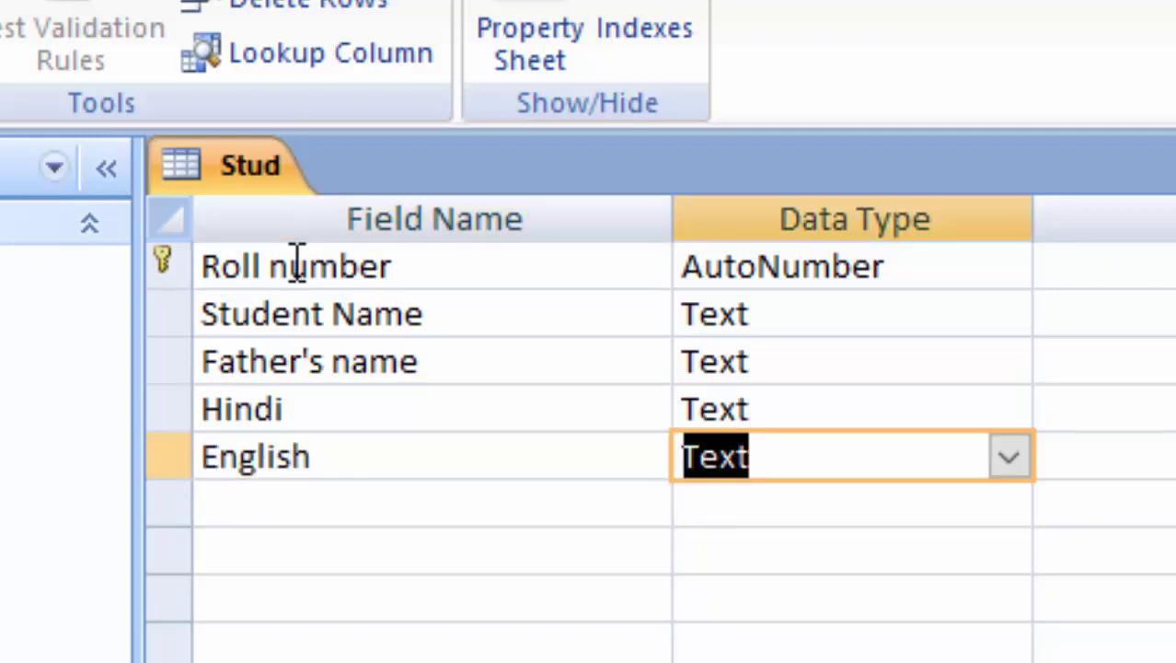
pyautogui.press('Tab')
pyautogui.press('Tab')
pyautogui.press('Tab')
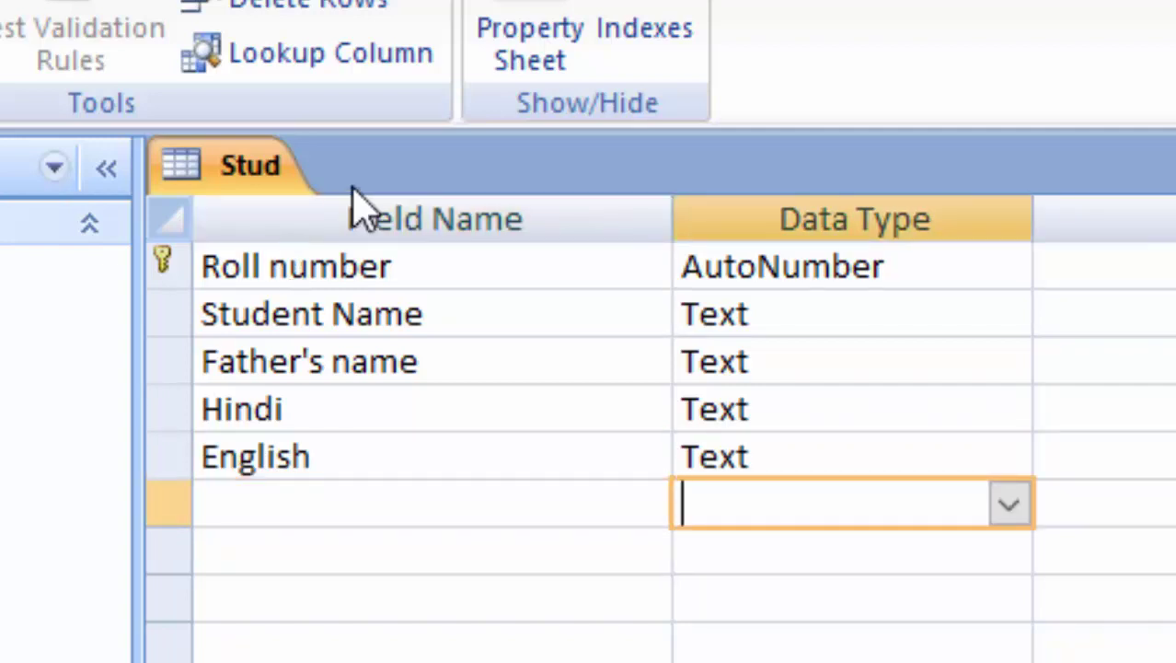
pyautogui.click(357, 492)
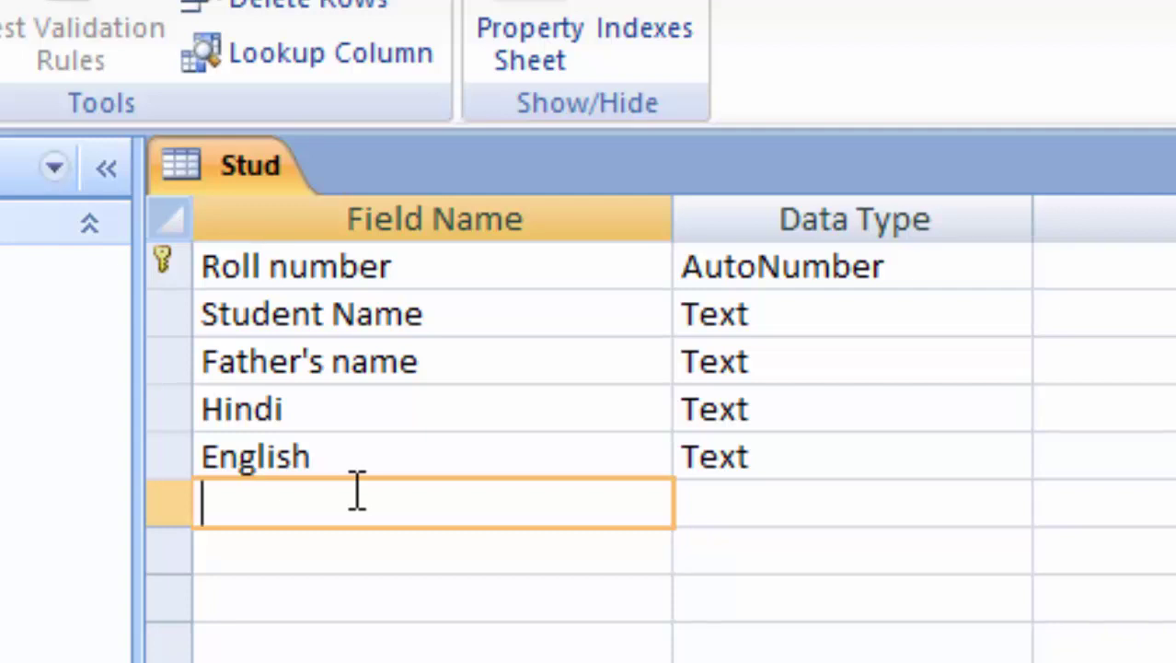
pyautogui.write('Math')
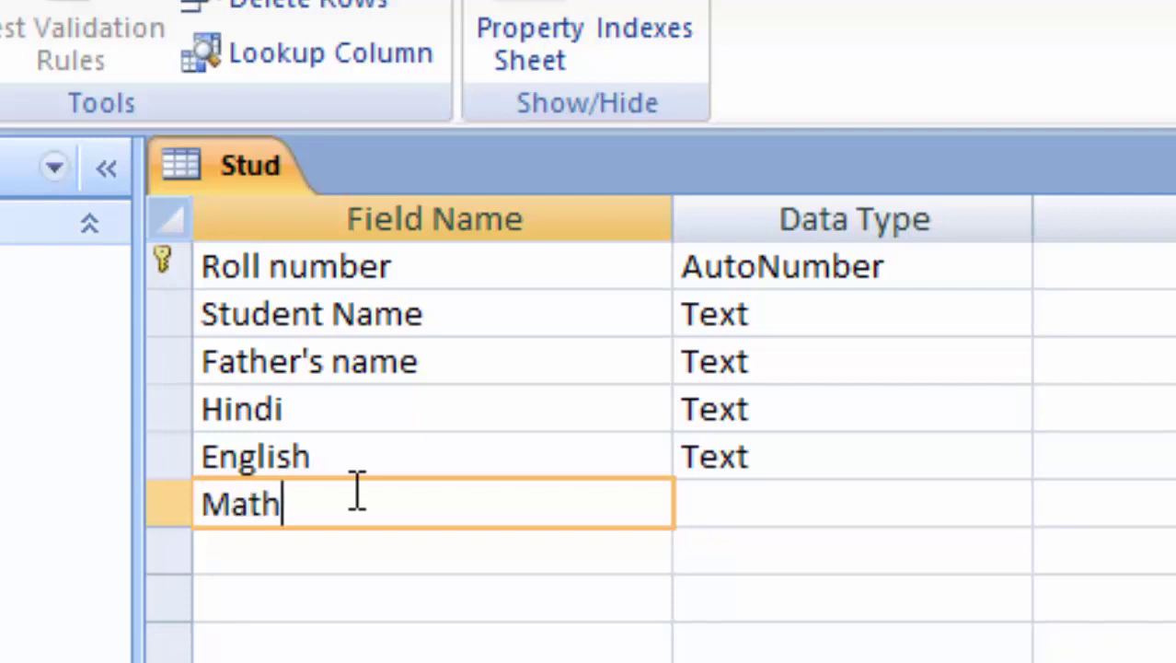
pyautogui.click(843, 501)
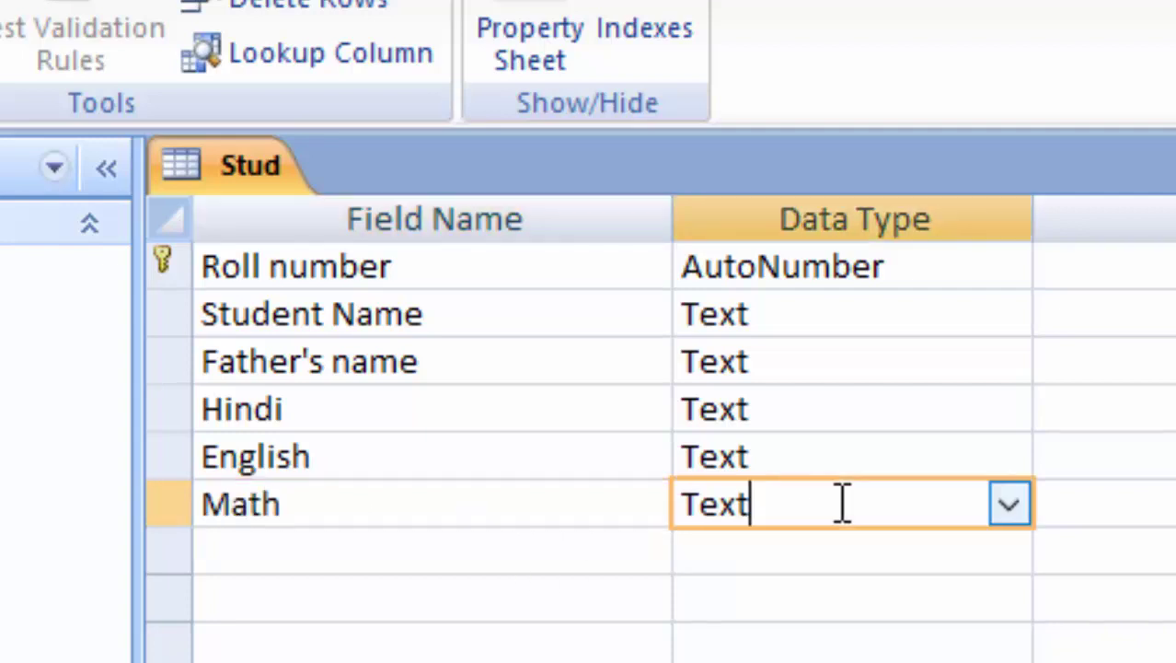
pyautogui.click(245, 543)
pyautogui.write('M')
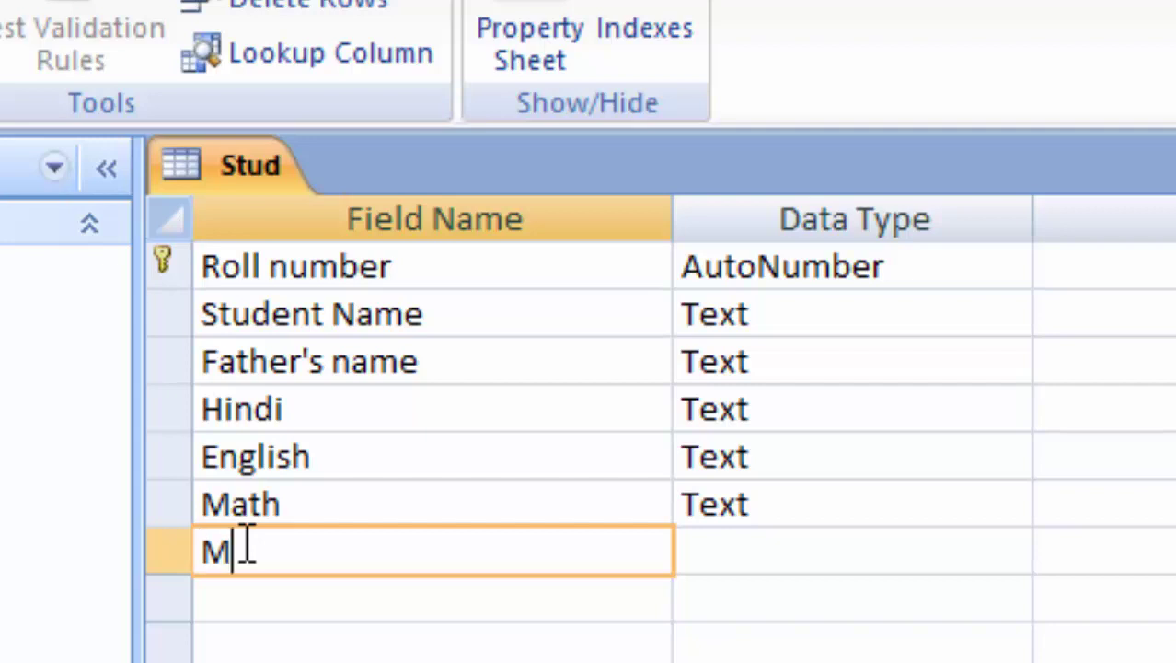
pyautogui.write('arks')
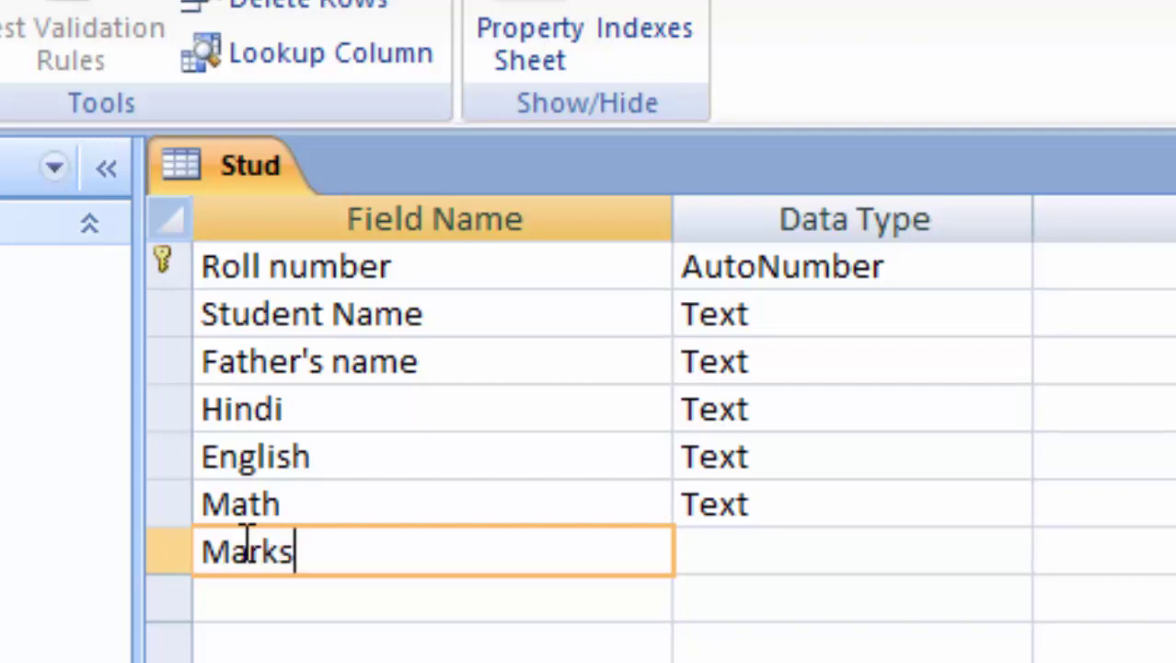
pyautogui.write(' Ob')
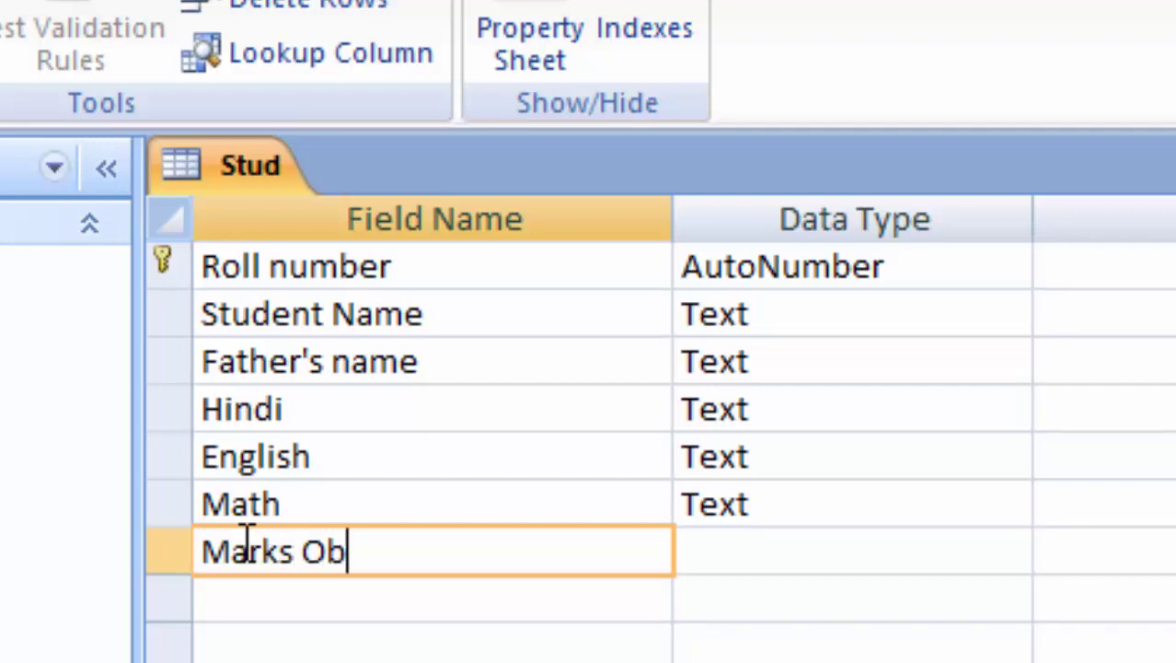
pyautogui.write('tained')
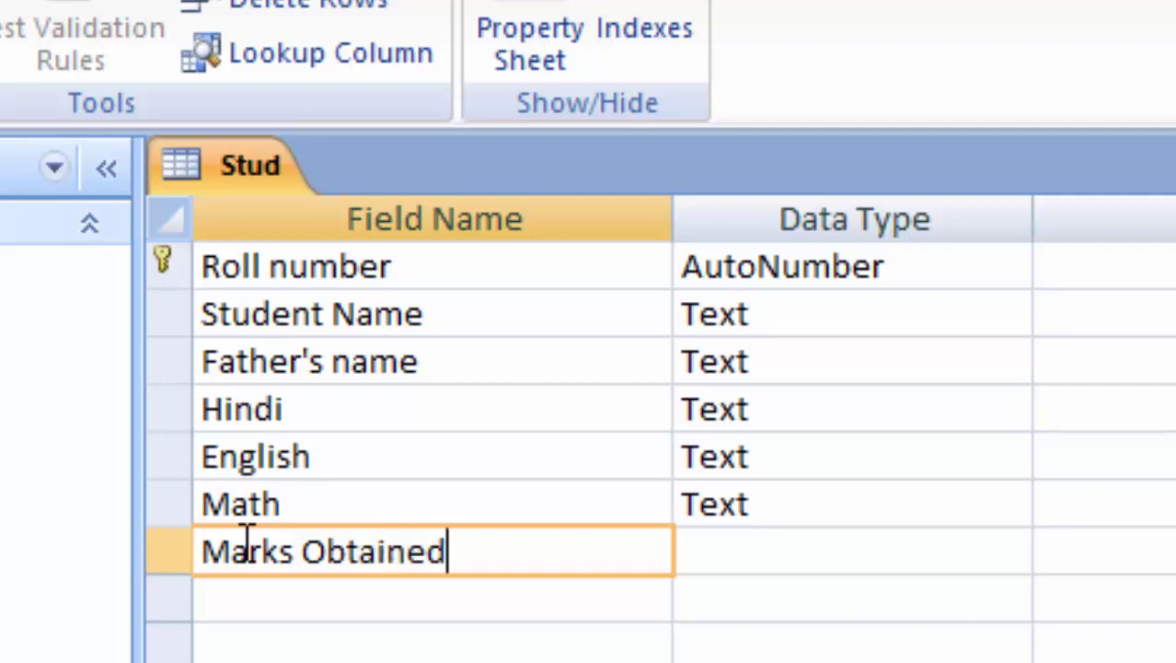
pyautogui.click(718, 552)
pyautogui.click(302, 593)
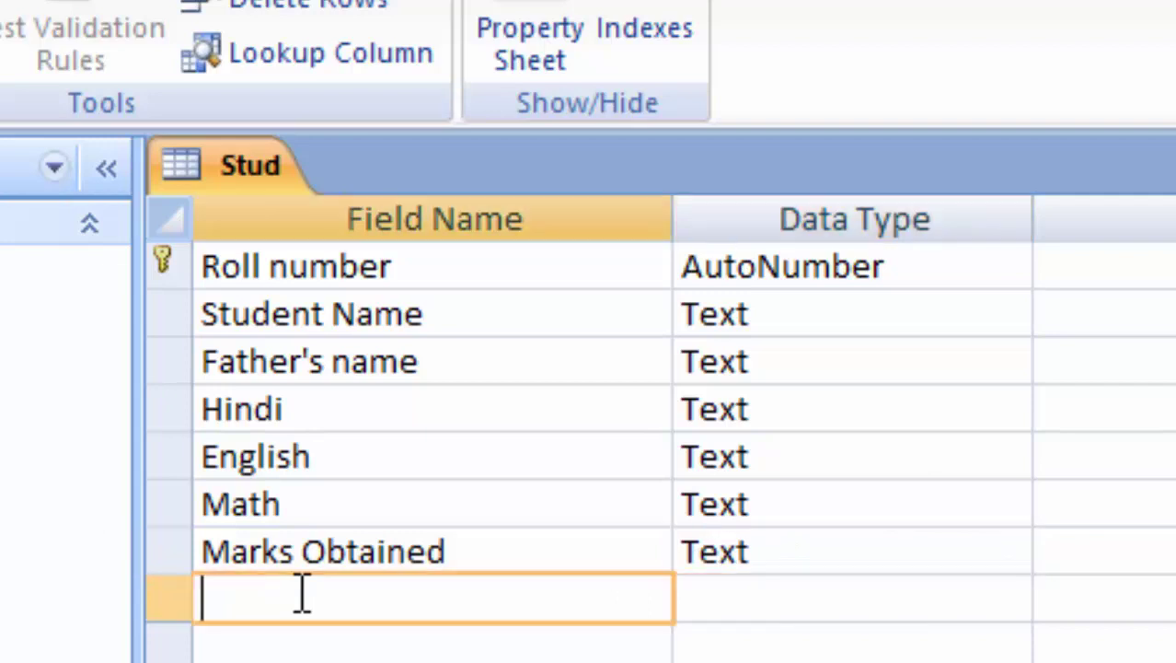
pyautogui.write('Avera')
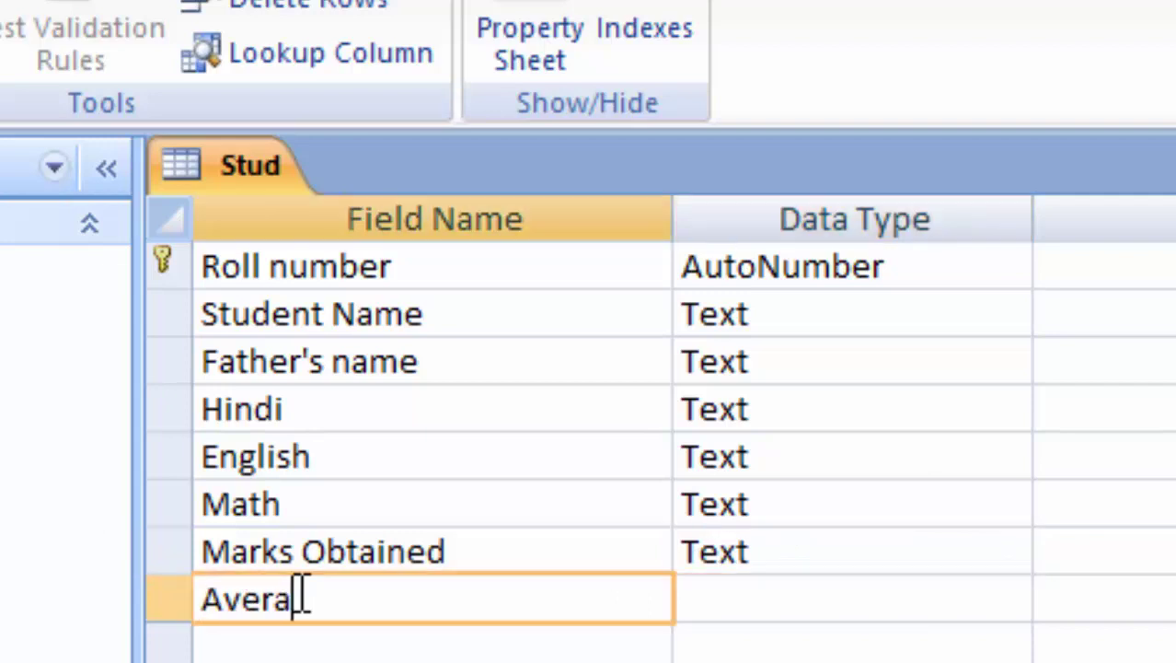
pyautogui.write('ge')
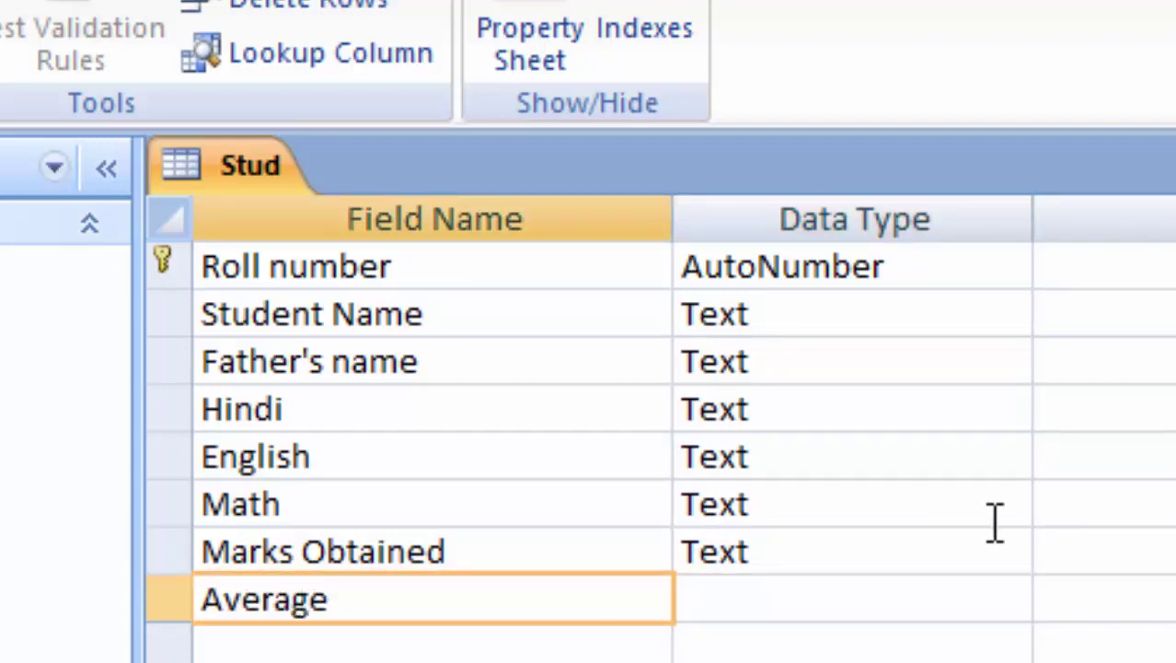
# Step: Set Average, Marks Obtained, Math and English to Number, then save and open Datasheet view
pyautogui.click(848, 611)
pyautogui.click(1013, 596)
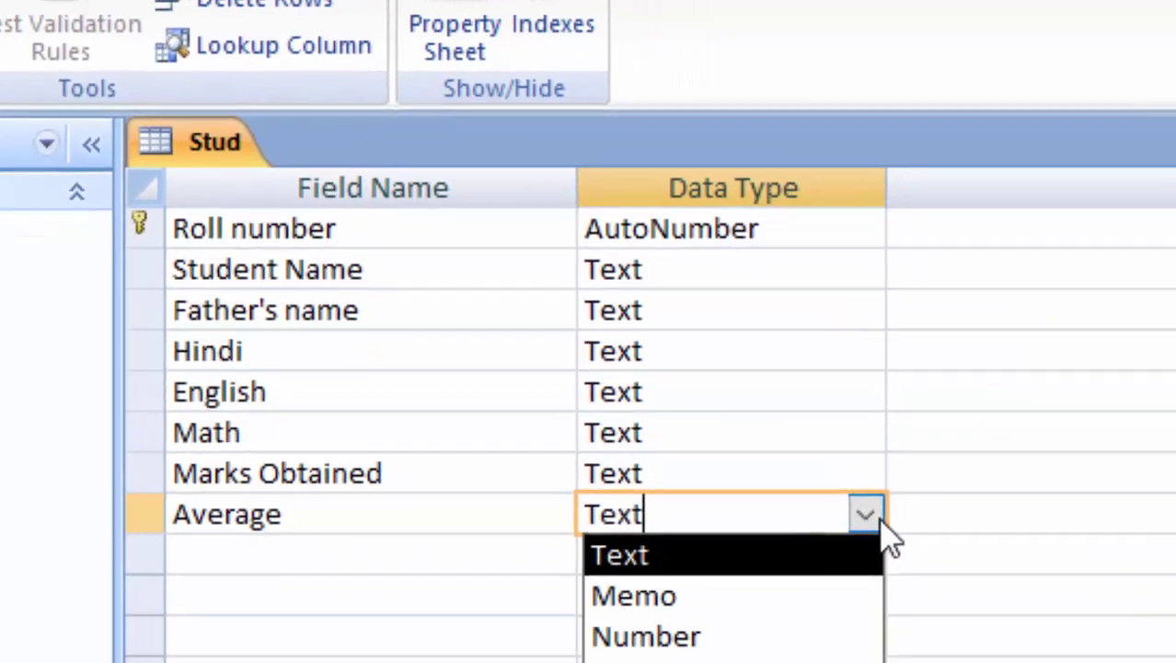
pyautogui.click(626, 532)
pyautogui.click(671, 397)
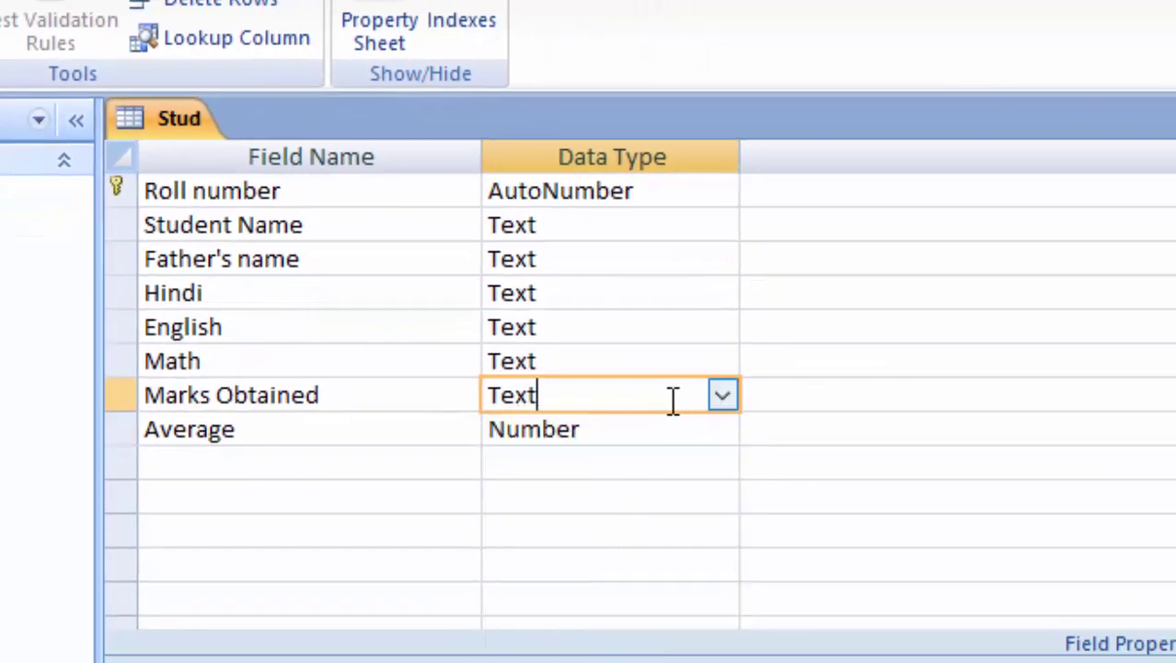
pyautogui.click(722, 397)
pyautogui.click(675, 489)
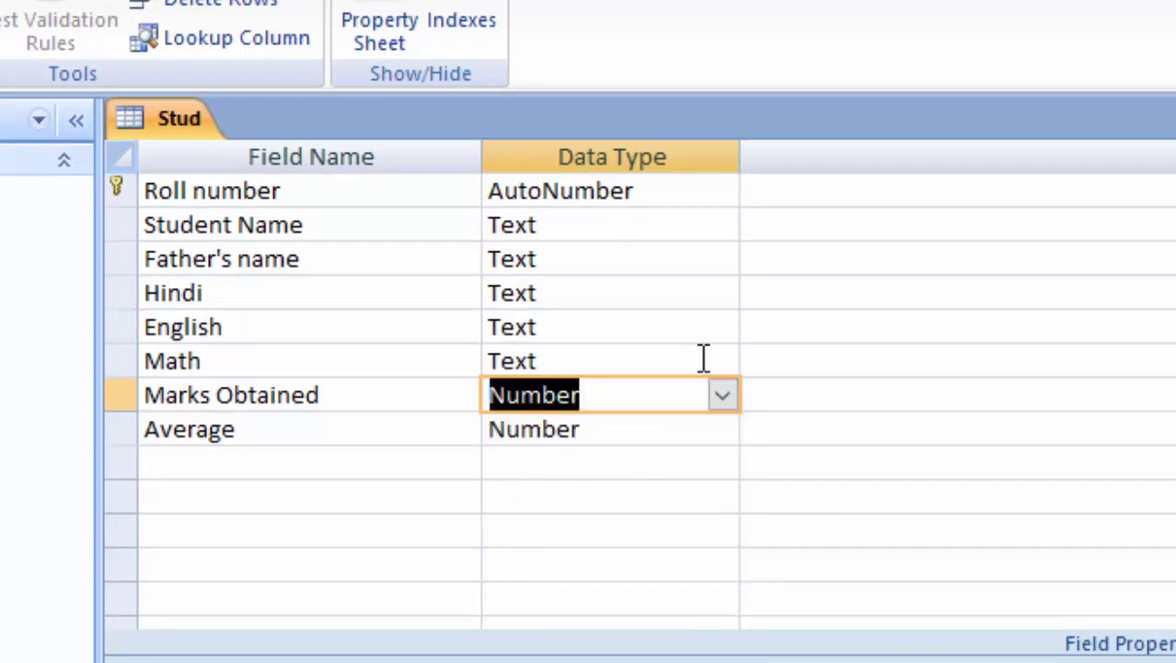
pyautogui.click(723, 361)
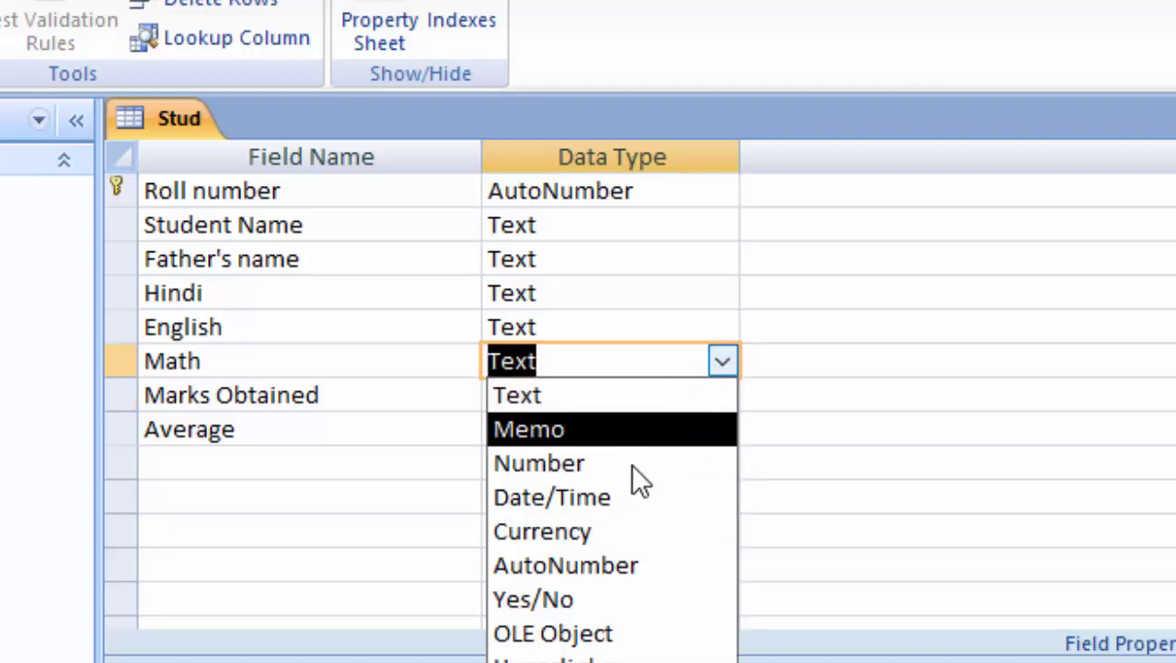
pyautogui.click(634, 459)
pyautogui.click(683, 327)
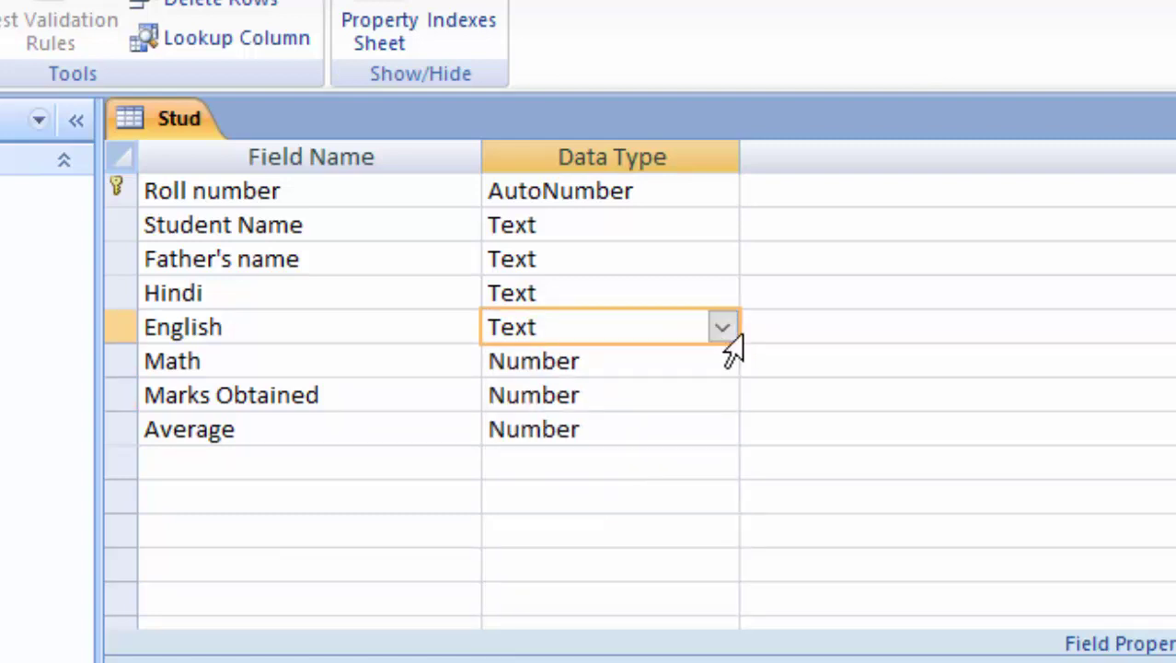
pyautogui.click(725, 328)
pyautogui.click(635, 428)
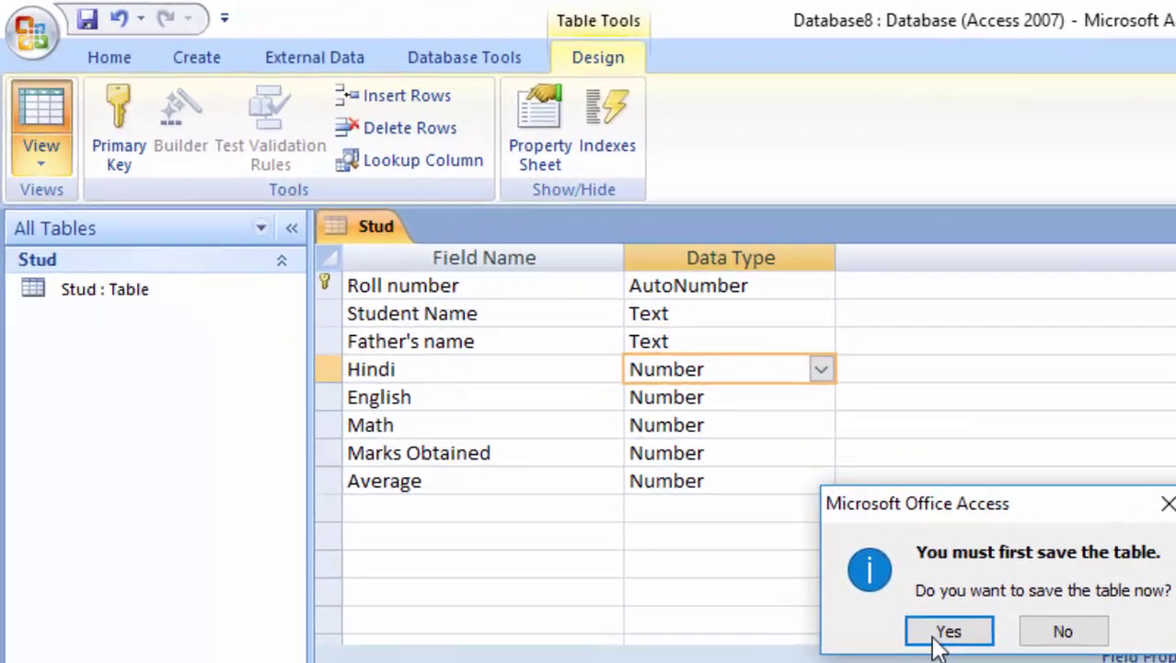
pyautogui.click(943, 629)
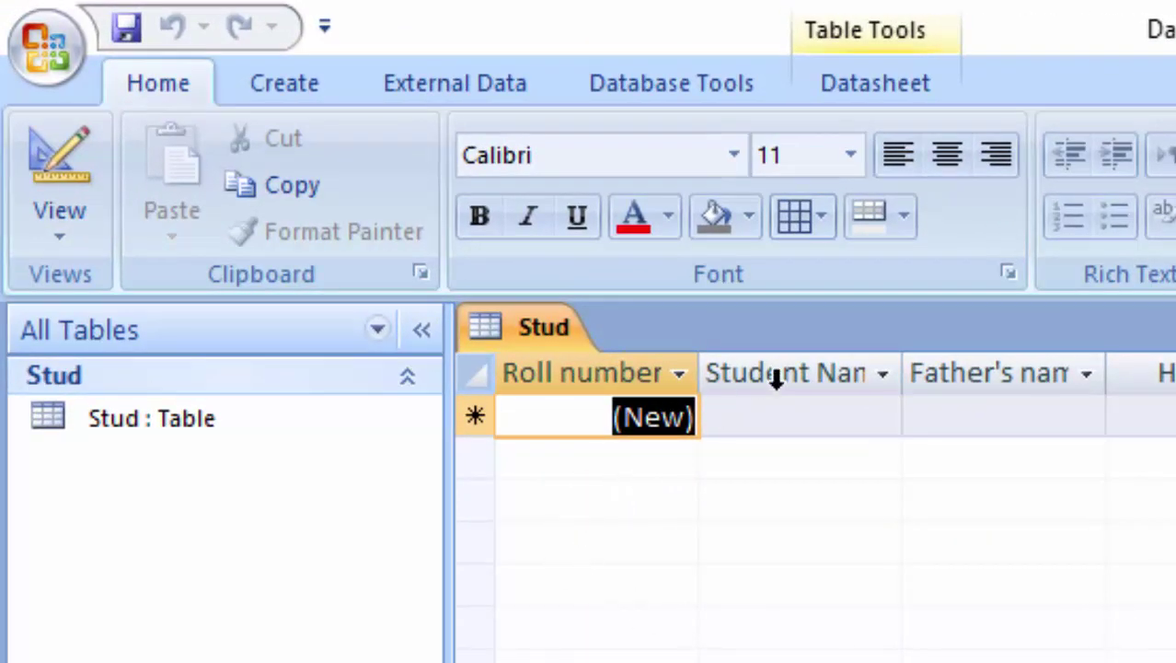
# Step: Autofit the Student Name and Father's name columns, then start a new Query Design
pyautogui.doubleClick(902, 368)
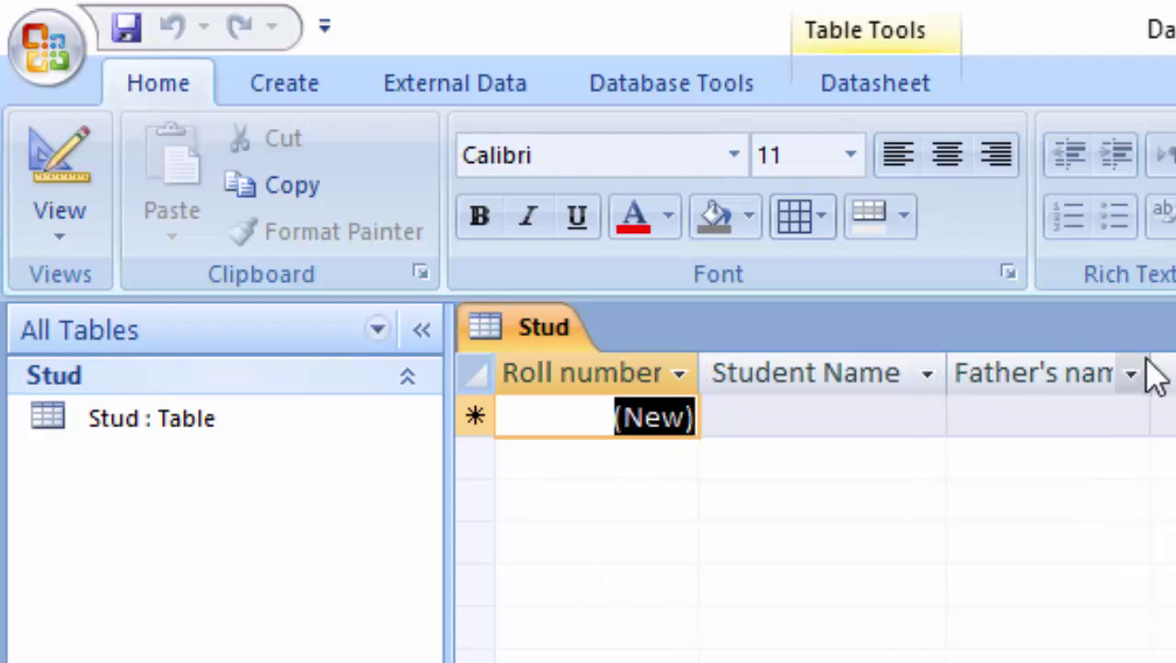
pyautogui.doubleClick(1149, 372)
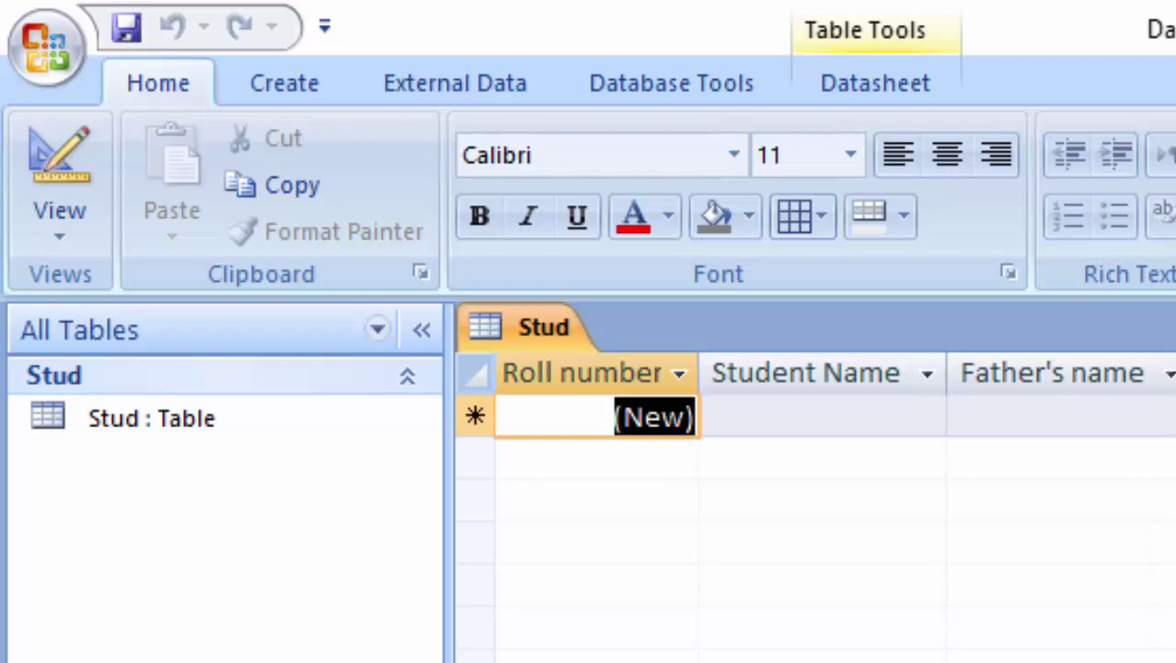
pyautogui.click(328, 83)
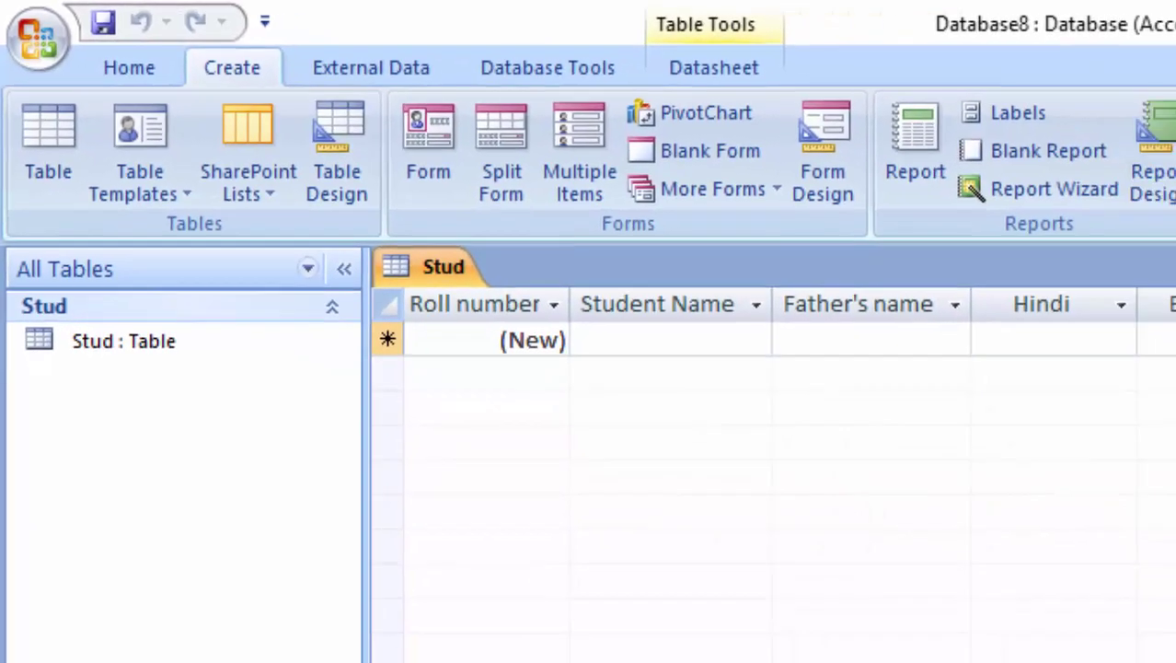
pyautogui.click(908, 130)
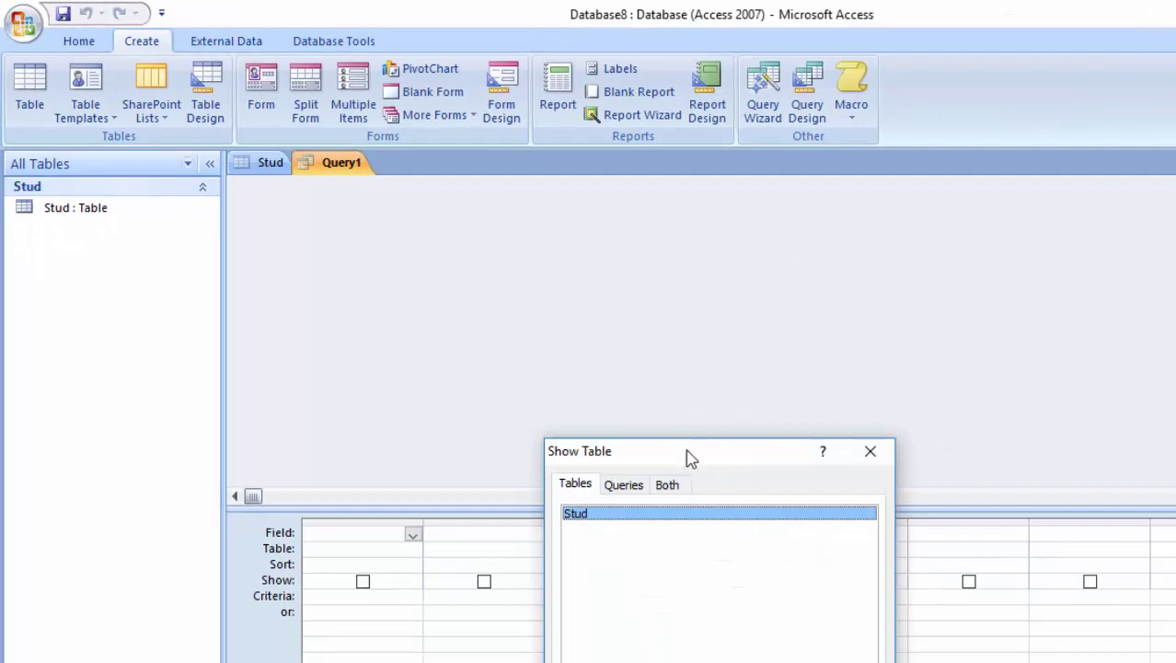
# Step: Add the Stud table to the query and put Roll number, Student Name and Father's name in the grid
pyautogui.moveTo(690, 452); pyautogui.dragTo(593, 397)
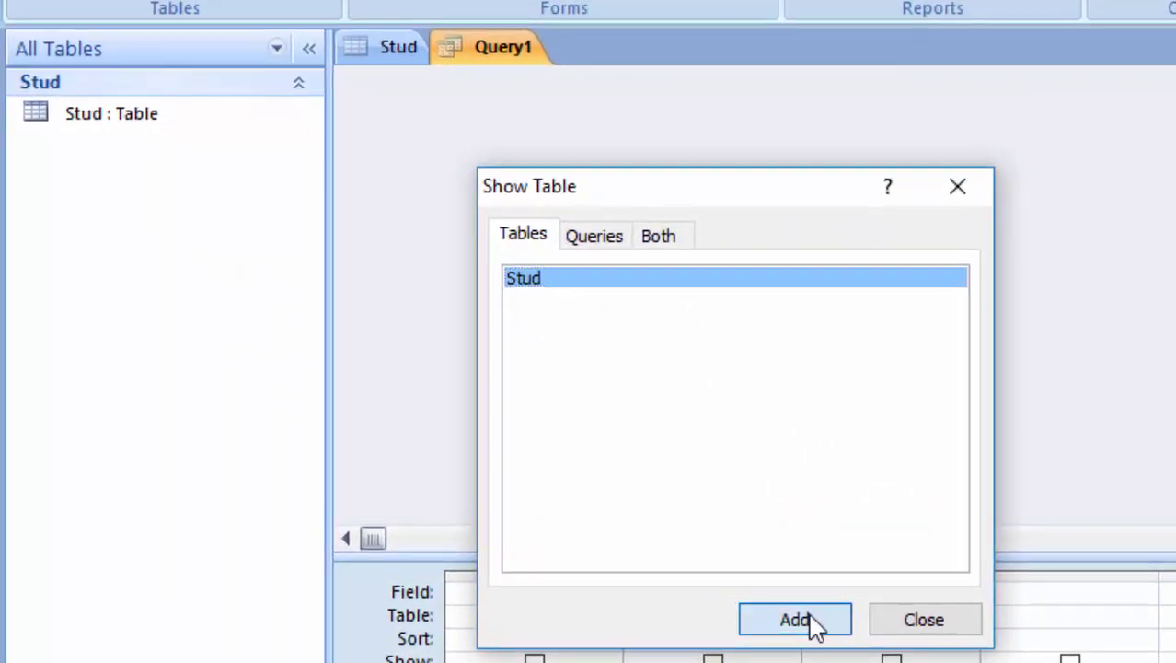
pyautogui.click(813, 620)
pyautogui.click(924, 619)
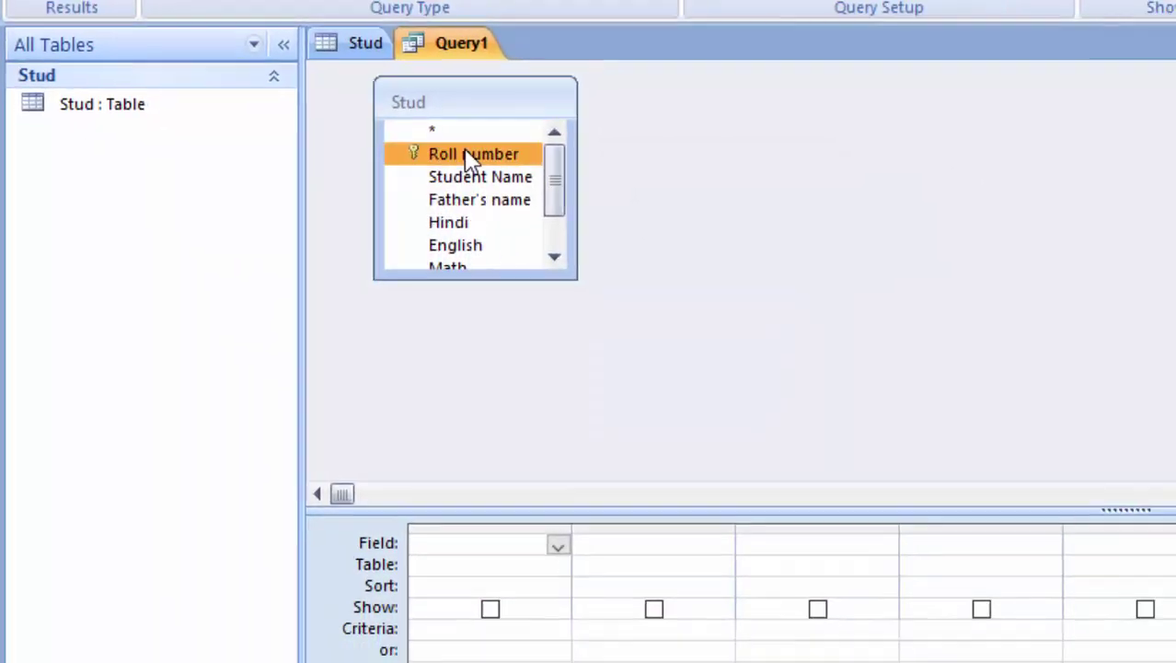
pyautogui.doubleClick(472, 161)
pyautogui.doubleClick(481, 178)
pyautogui.doubleClick(480, 178)
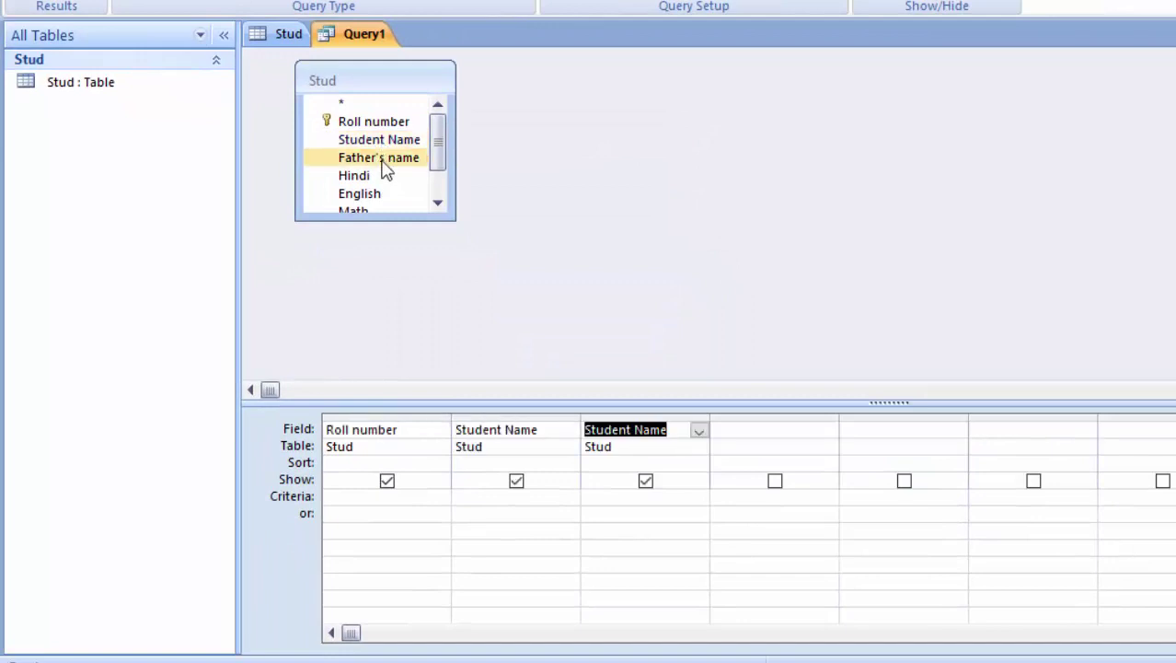
pyautogui.click(699, 433)
pyautogui.click(690, 493)
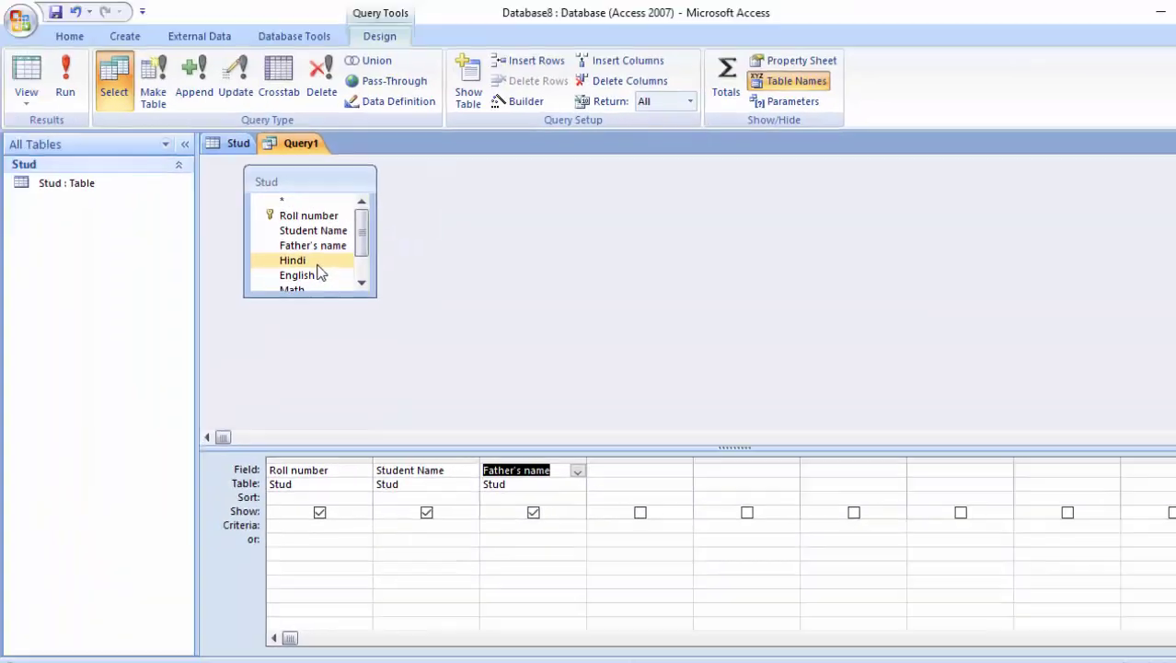
# Step: Add Hindi, English, Math, Marks Obtained and Average to the query grid
pyautogui.doubleClick(110, 122)
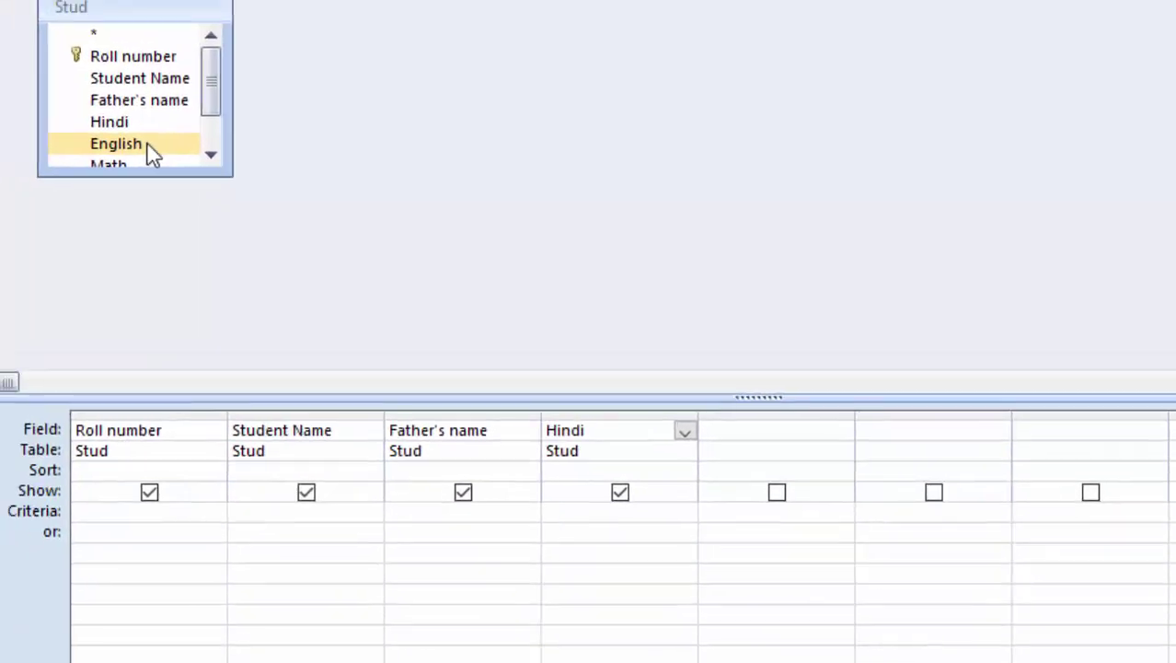
pyautogui.doubleClick(147, 144)
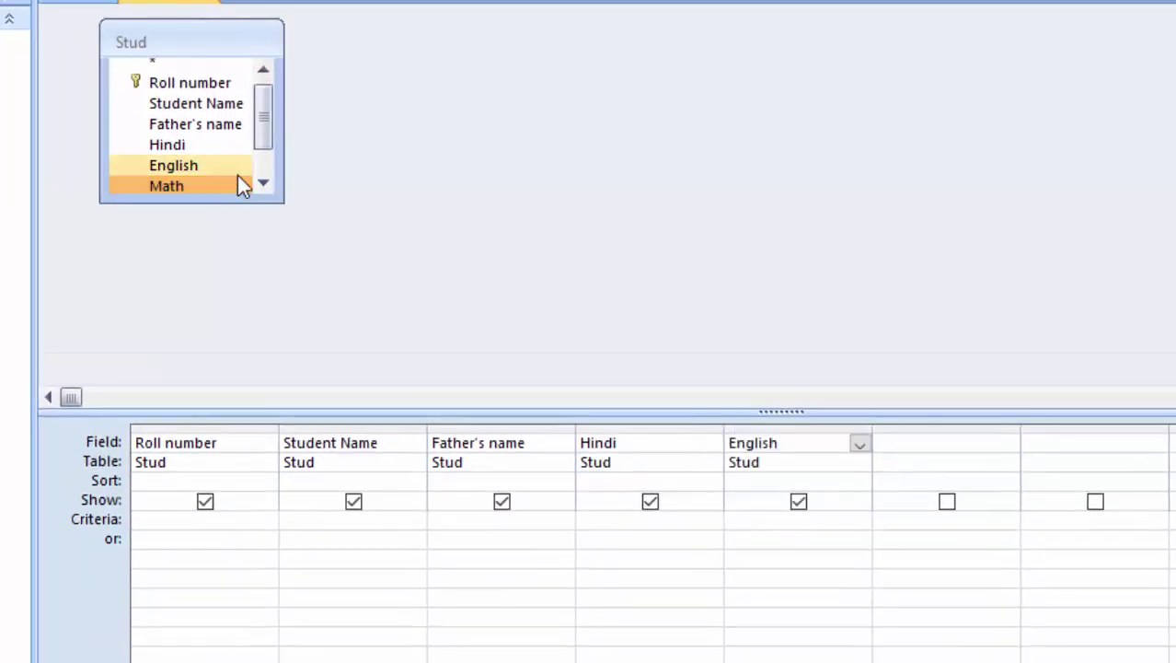
pyautogui.click(241, 185)
pyautogui.doubleClick(213, 183)
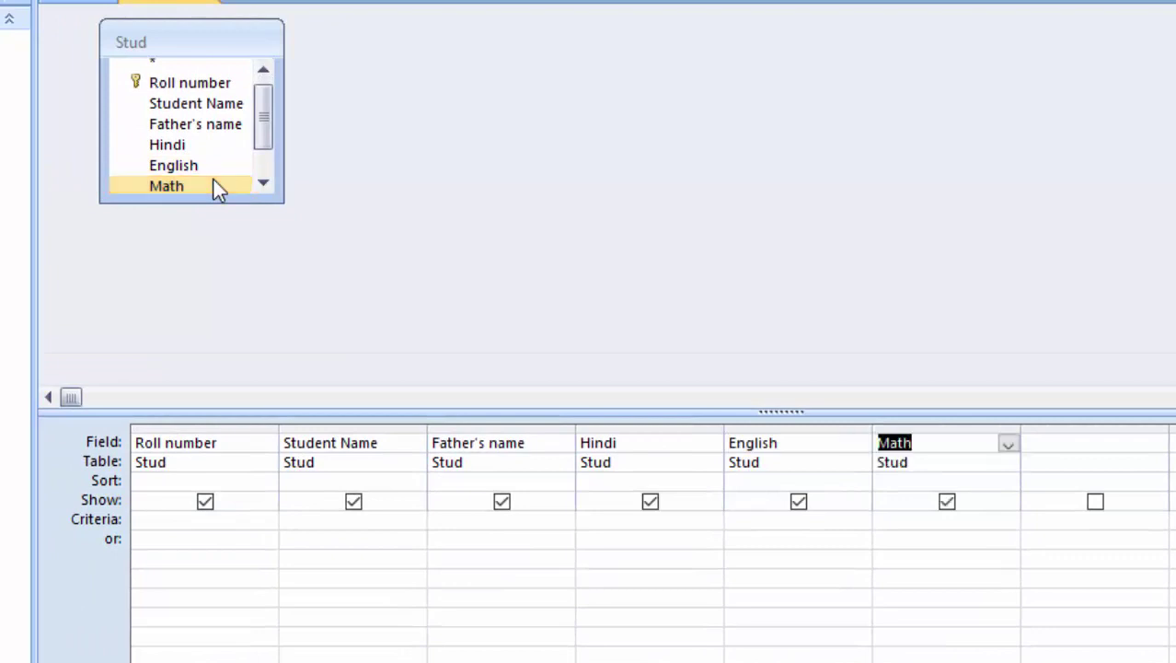
pyautogui.click(264, 185)
pyautogui.click(264, 185)
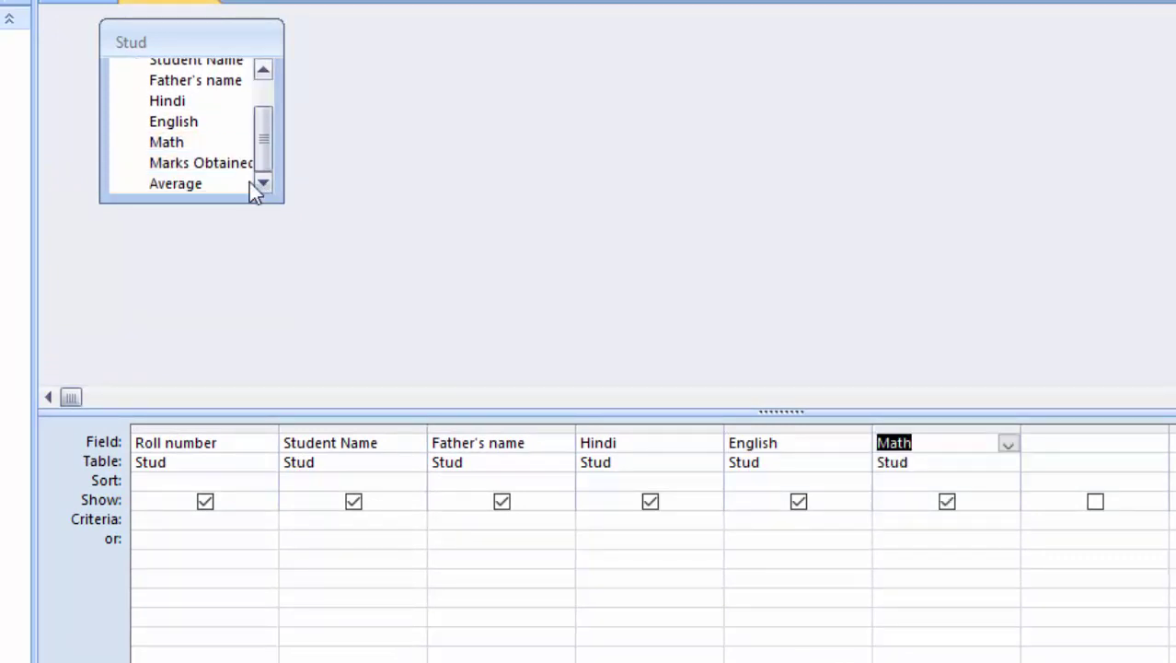
pyautogui.doubleClick(215, 163)
pyautogui.doubleClick(207, 183)
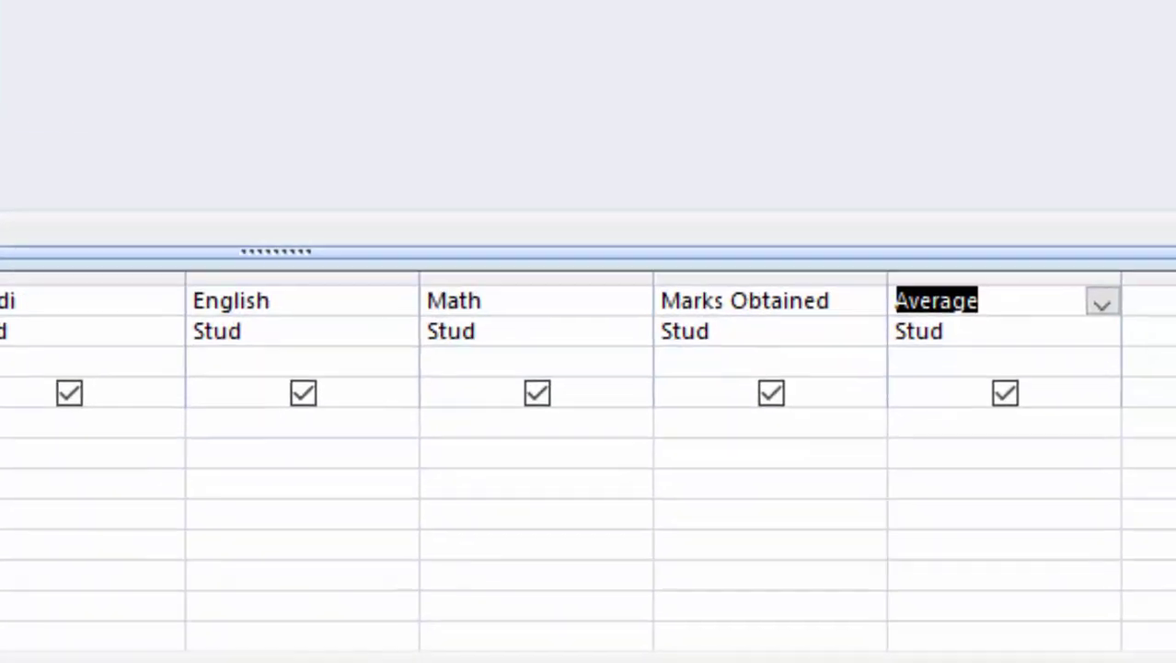
pyautogui.click(659, 207)
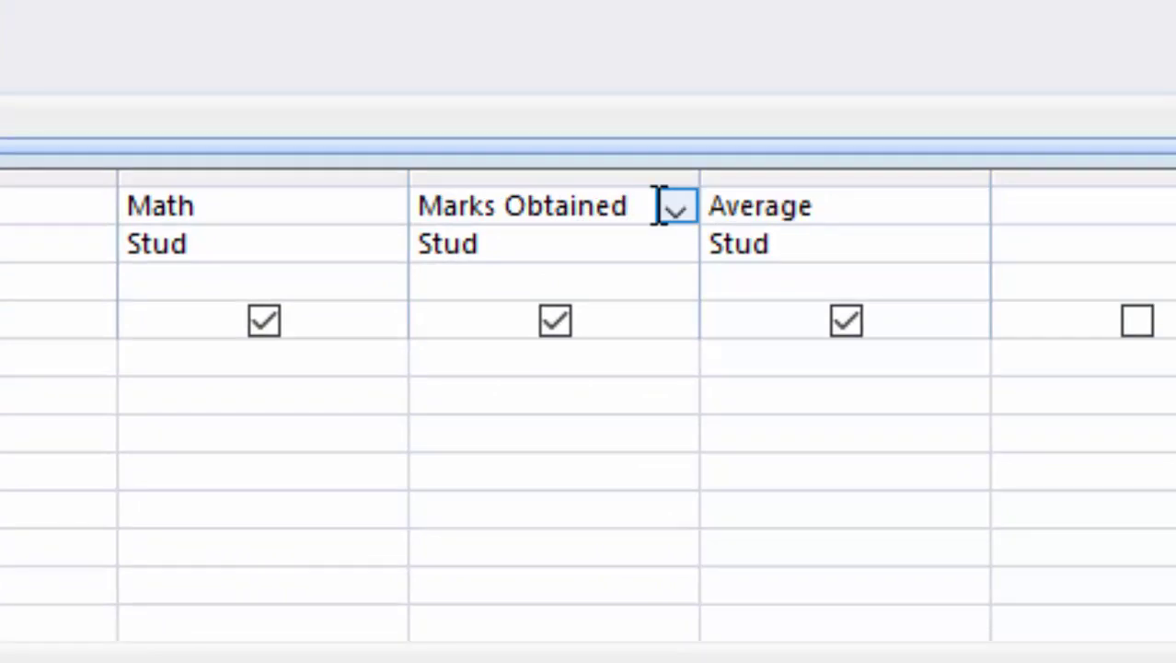
pyautogui.rightClick(659, 206)
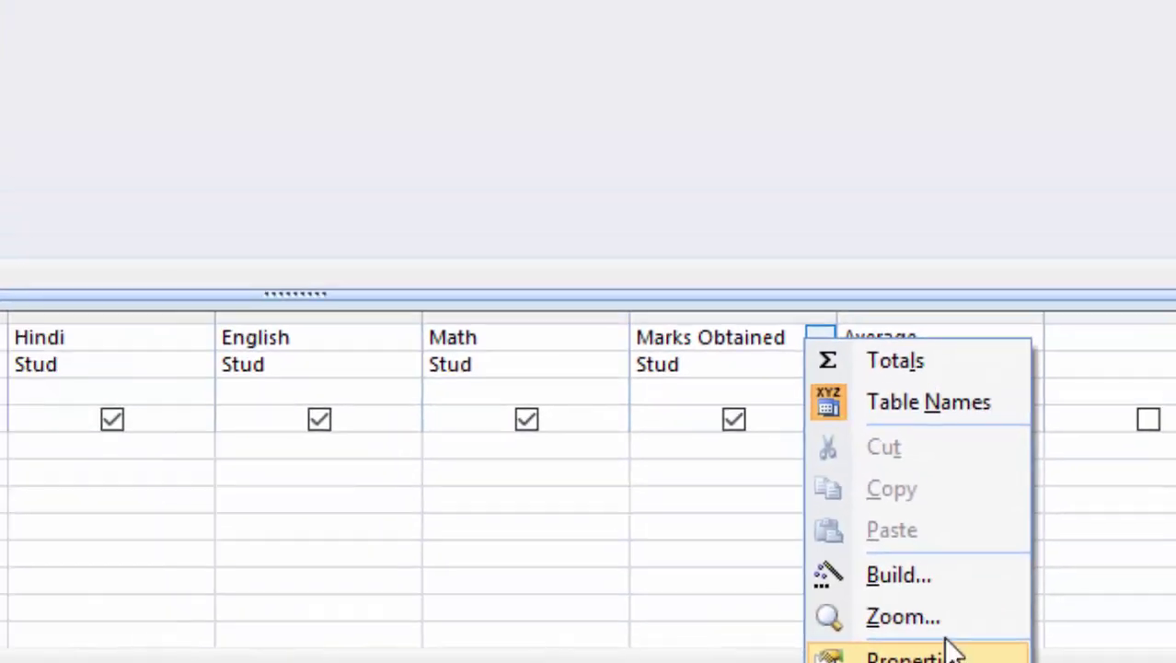
# Step: Open the Marks Obtained field in the Zoom box with a 16-point font
pyautogui.click(1034, 637)
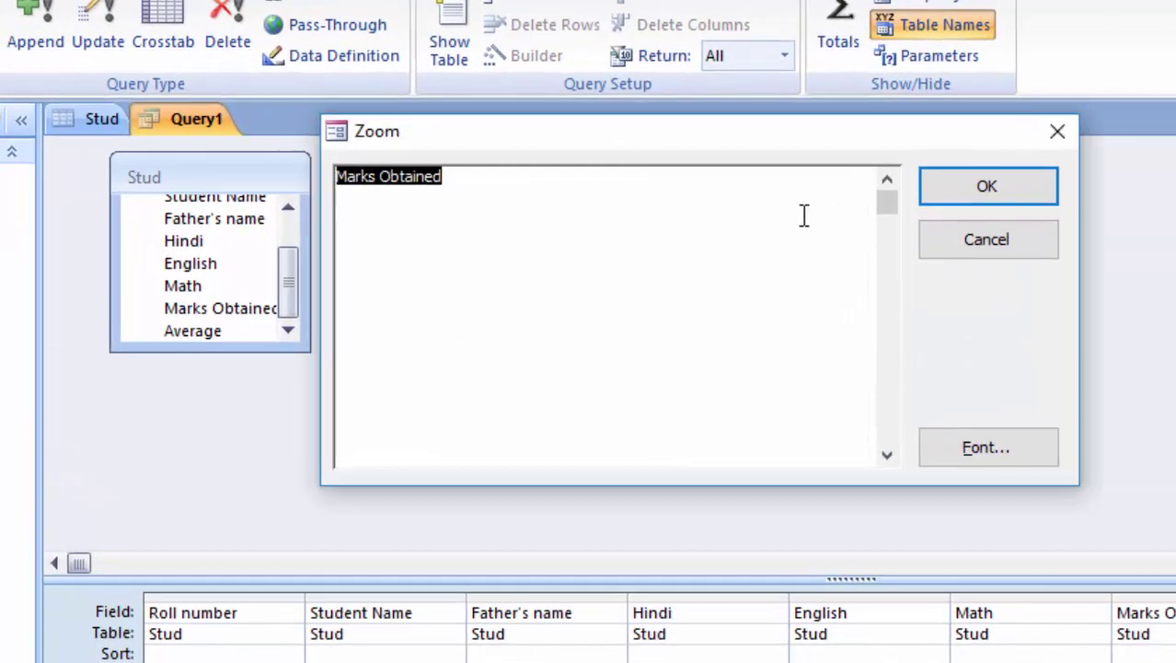
pyautogui.click(988, 451)
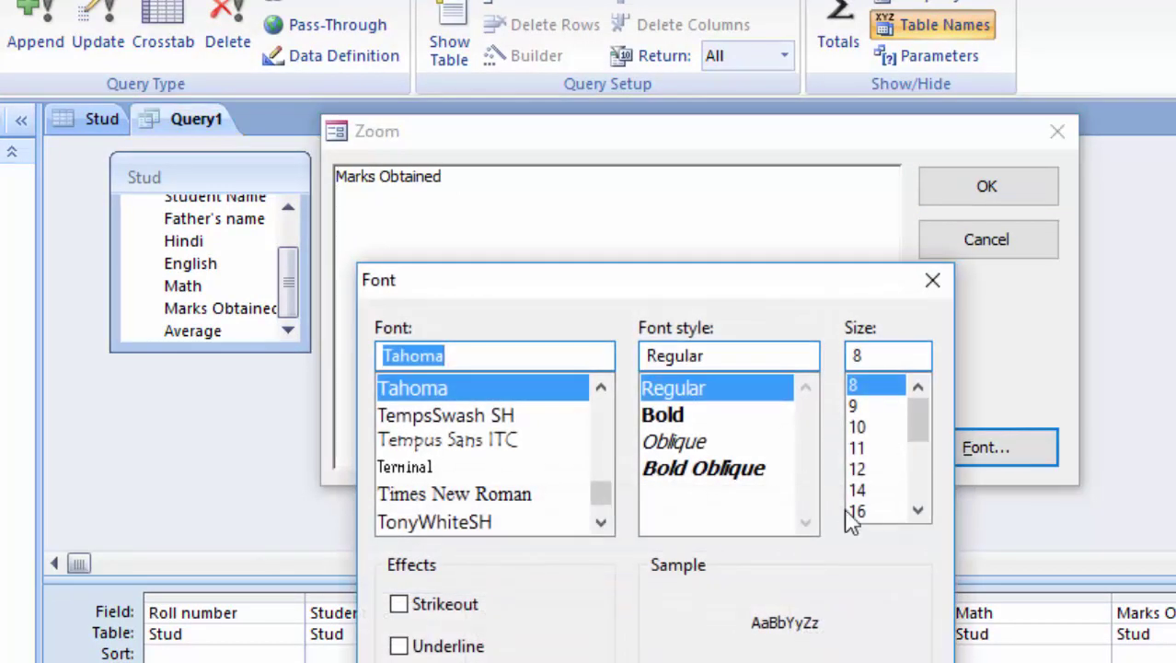
pyautogui.click(859, 511)
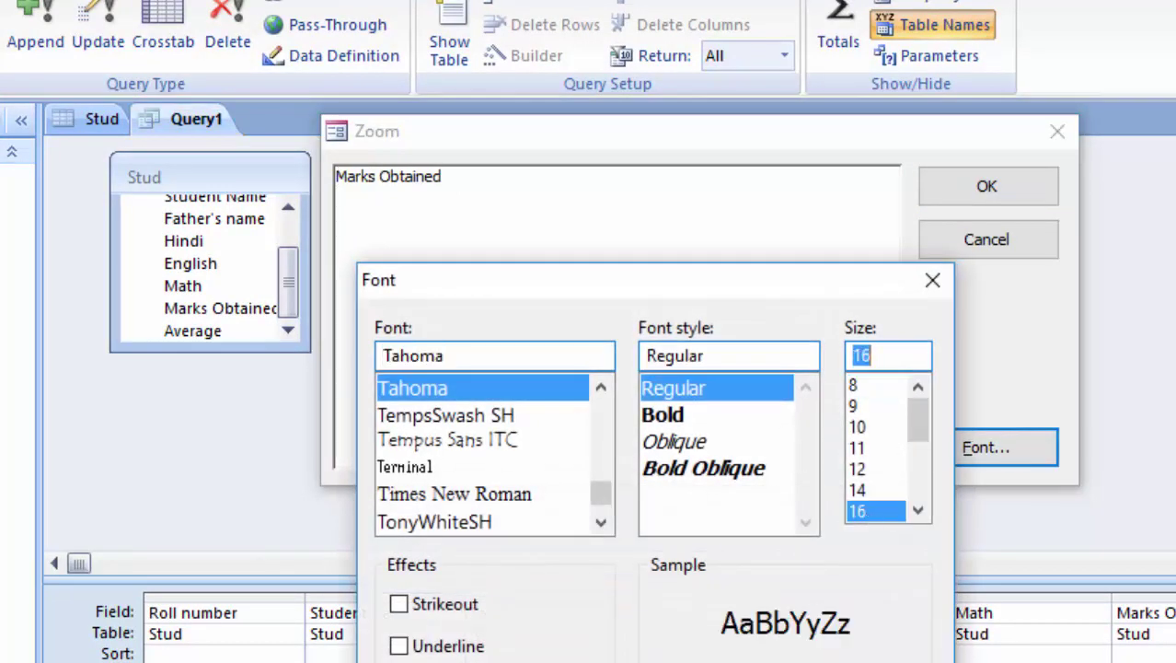
pyautogui.press('Return')
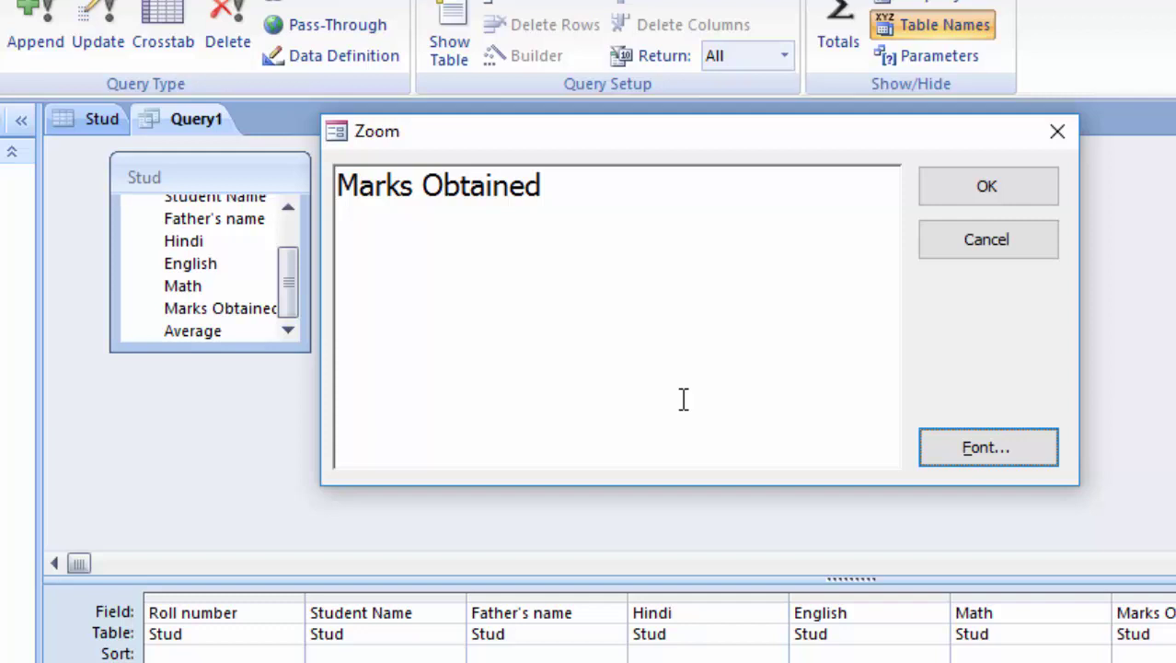
# Step: Enter the expression Marks Obtained:[Hindi]+[English]+[Math] and confirm it
pyautogui.click(634, 193)
pyautogui.write(':')
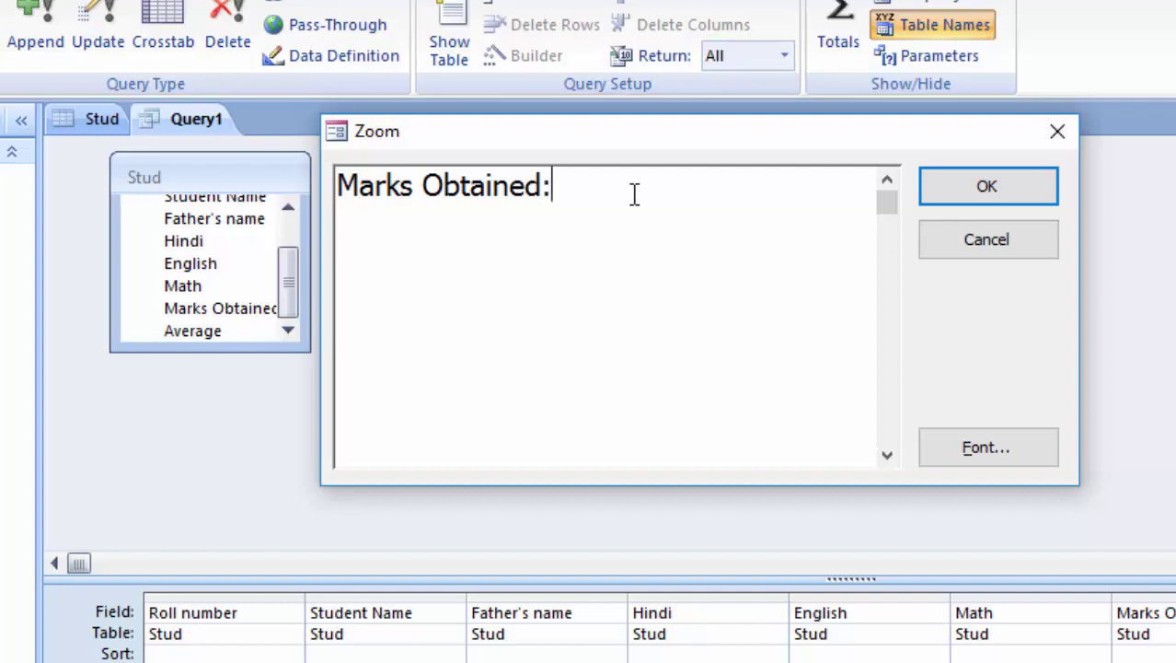
pyautogui.write('[')
pyautogui.write('Hindi')
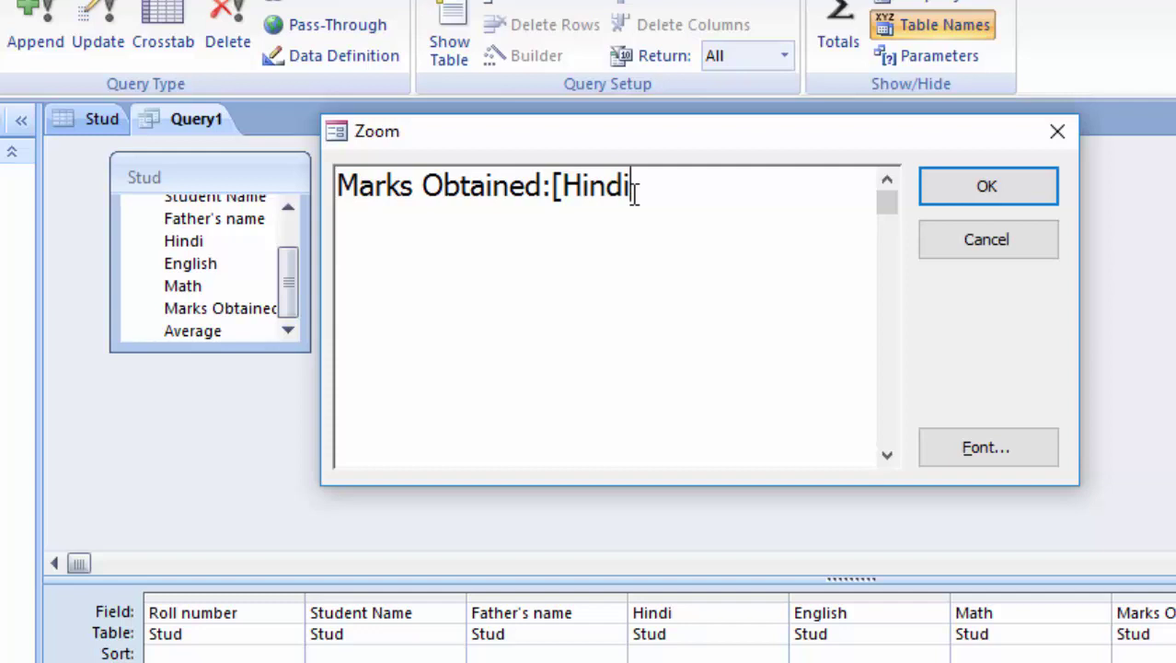
pyautogui.write(']+[')
pyautogui.write('E')
pyautogui.write('E')
pyautogui.press('BackSpace')
pyautogui.write('nglish]+[Math]')
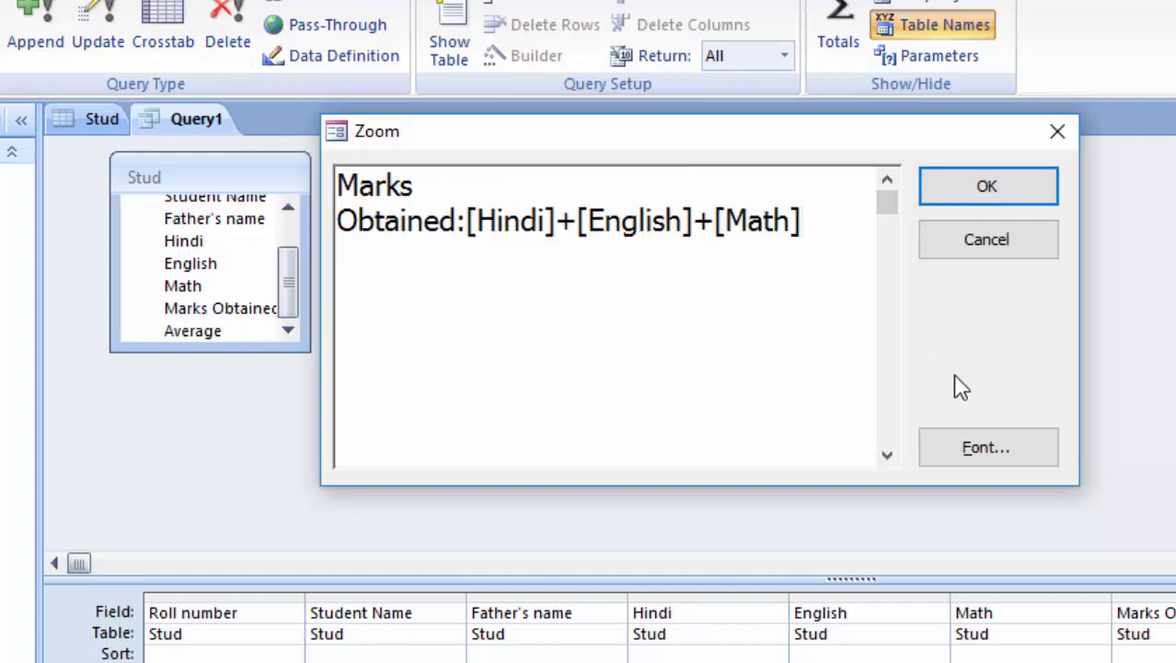
pyautogui.click(1006, 201)
pyautogui.click(1006, 200)
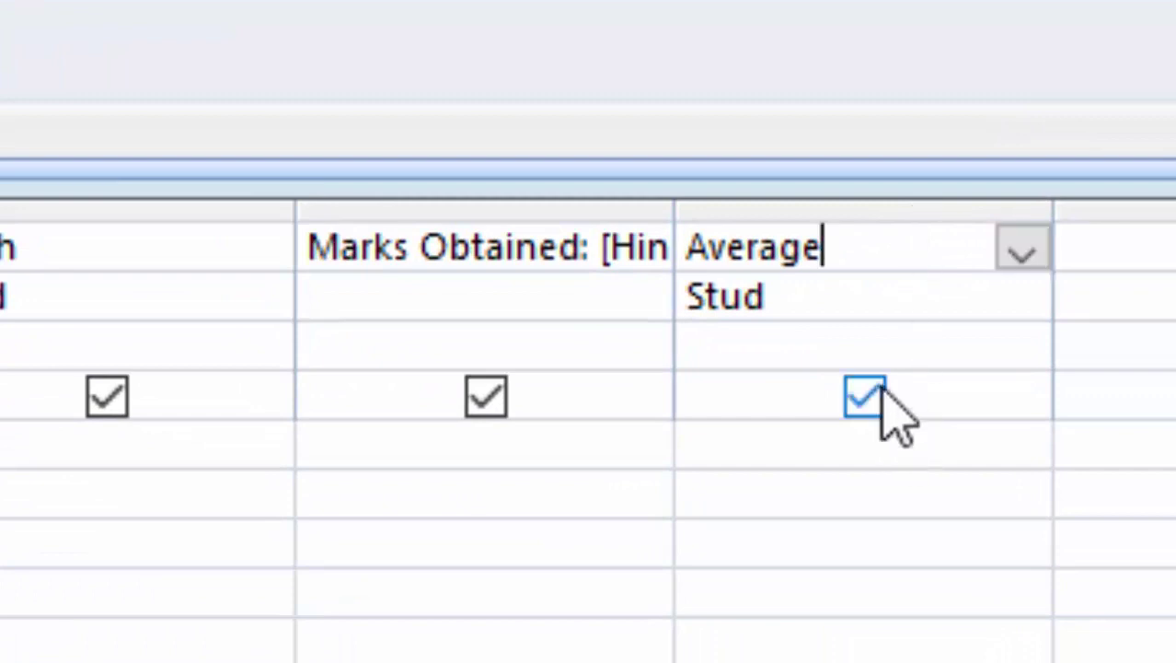
# Step: Enter Average:[Marks Obtained]/3 for the Average column through the Zoom box
pyautogui.click(866, 213)
pyautogui.rightClick(869, 222)
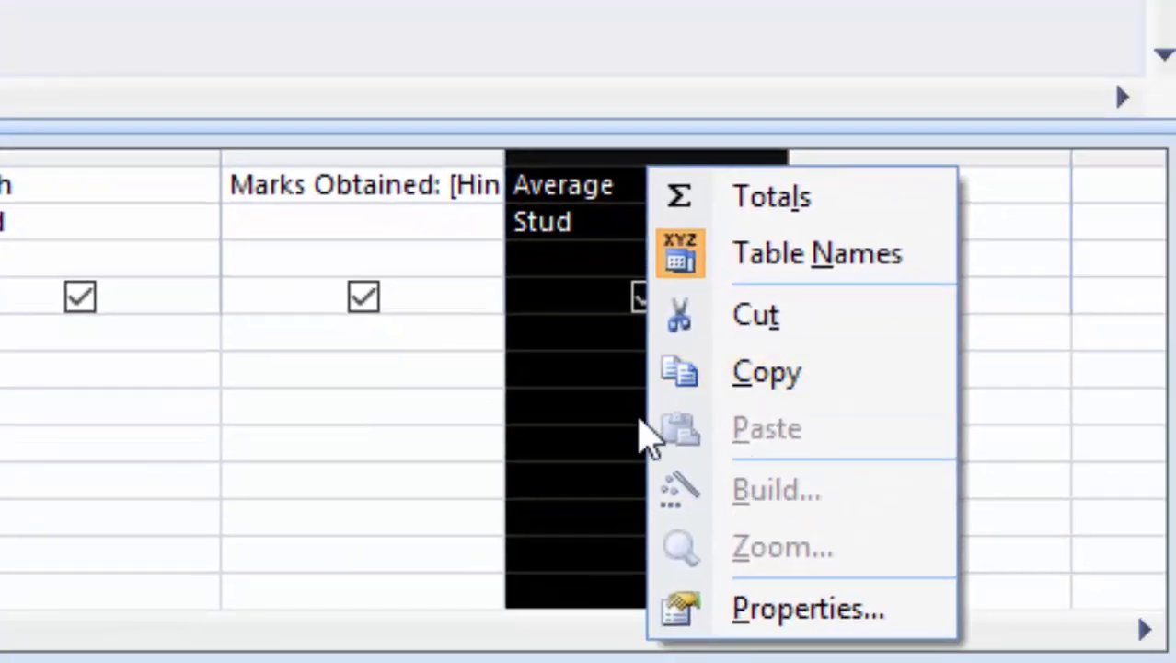
pyautogui.click(633, 193)
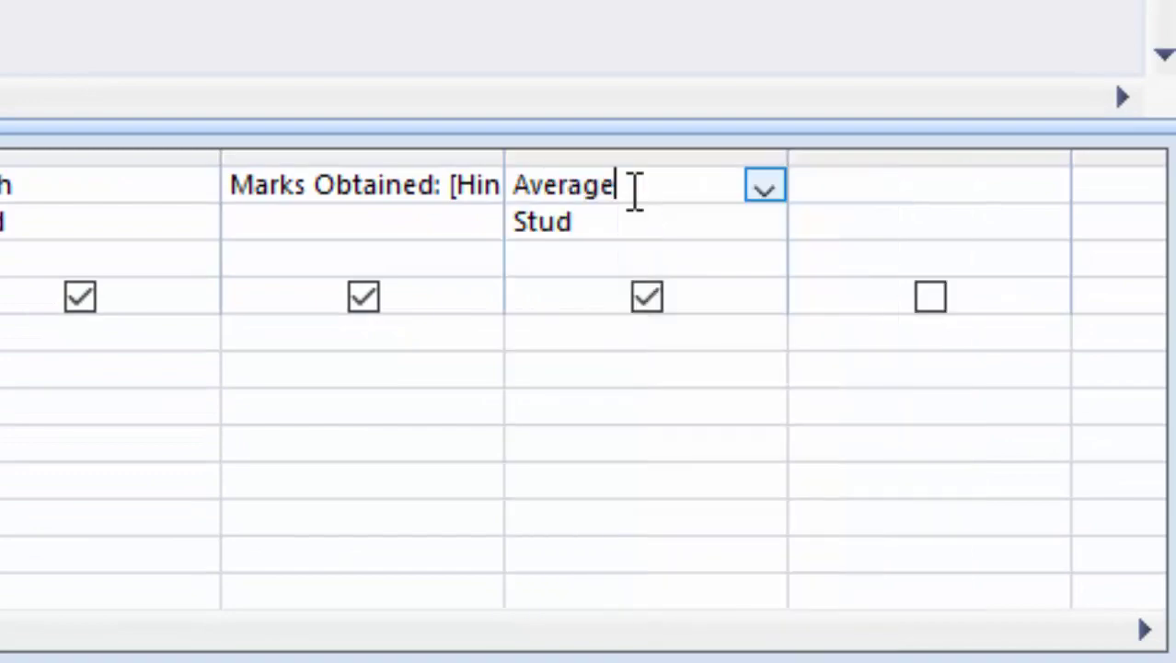
pyautogui.rightClick(633, 192)
pyautogui.click(762, 574)
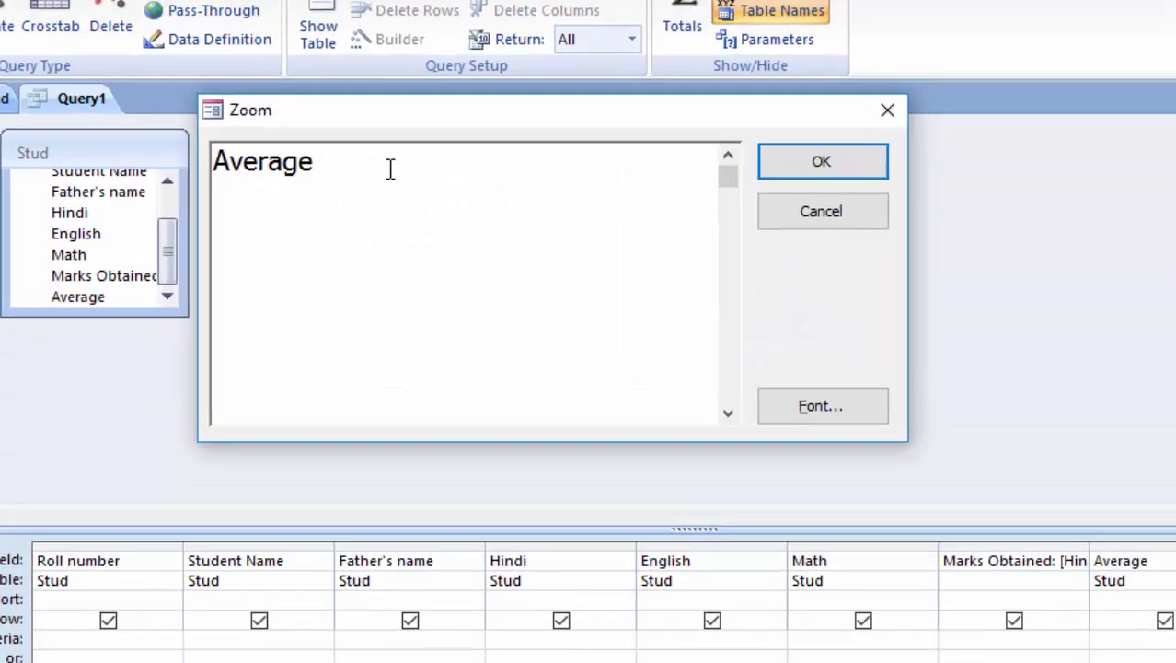
pyautogui.write(':')
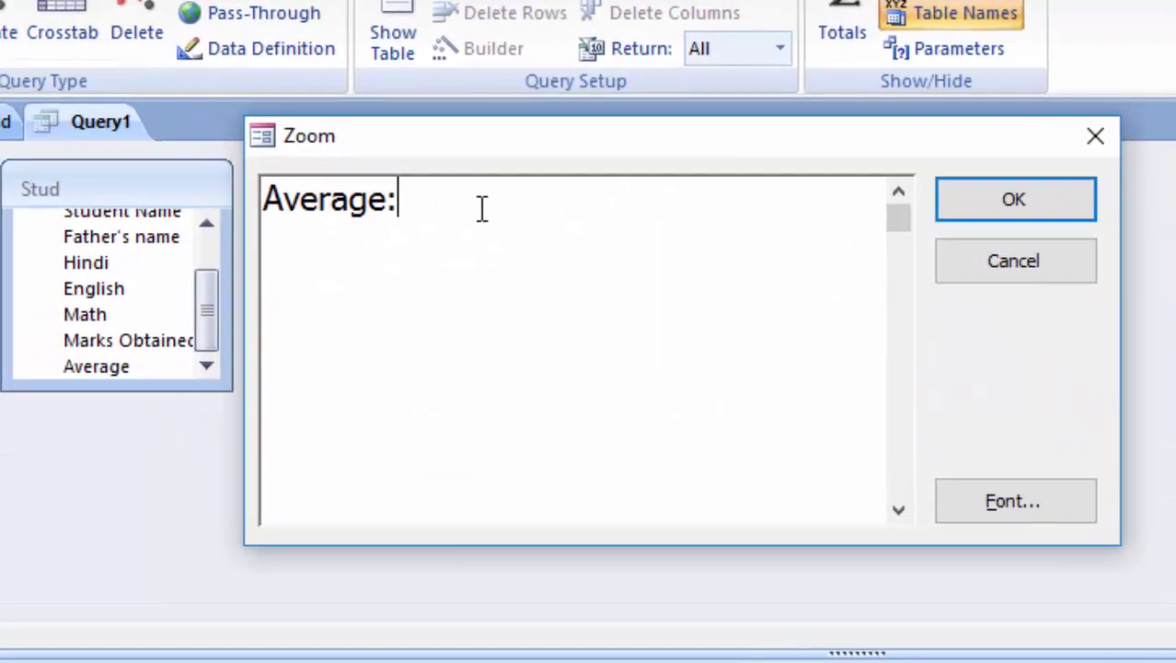
pyautogui.write('[')
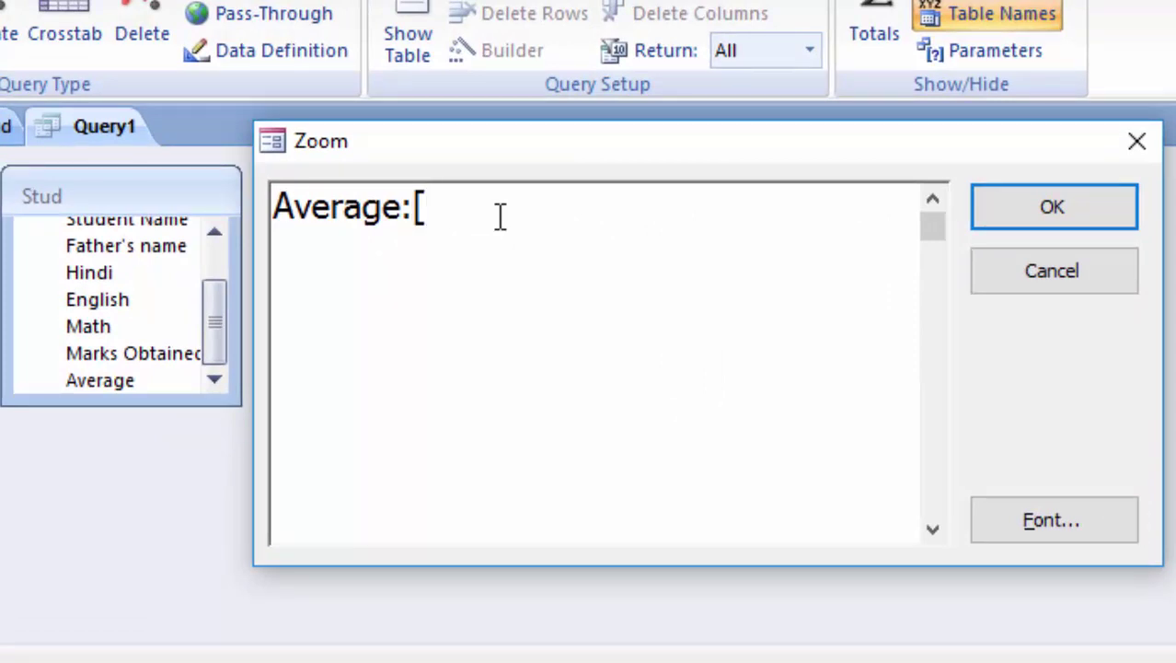
pyautogui.write('Mark')
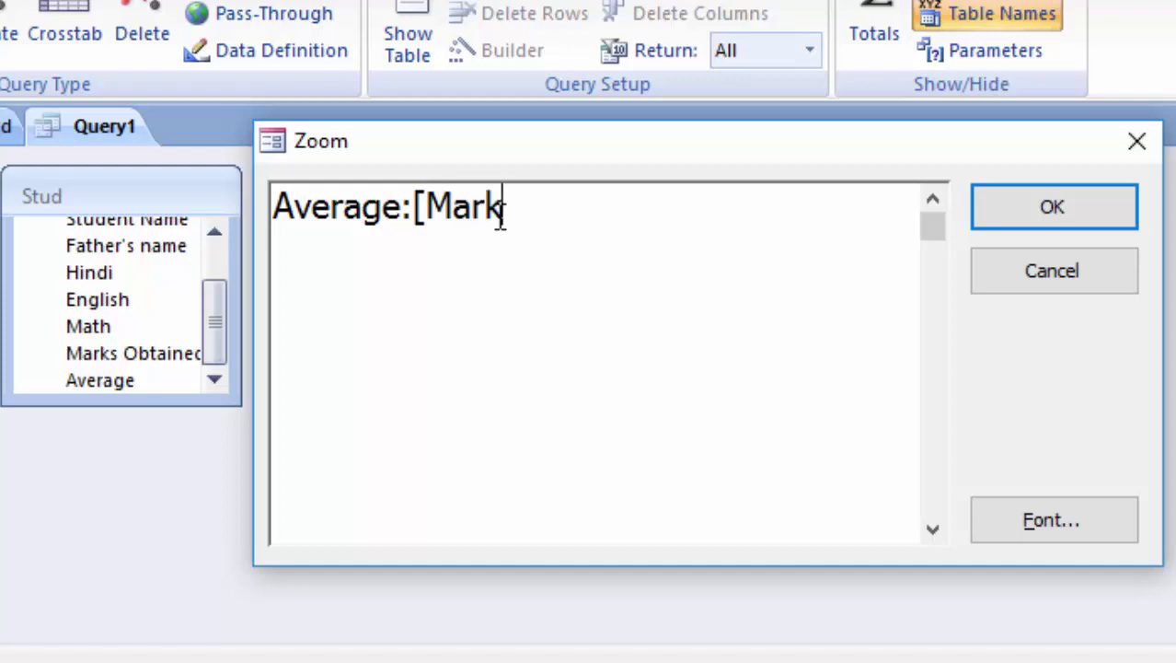
pyautogui.write('s ')
pyautogui.write('Obtai')
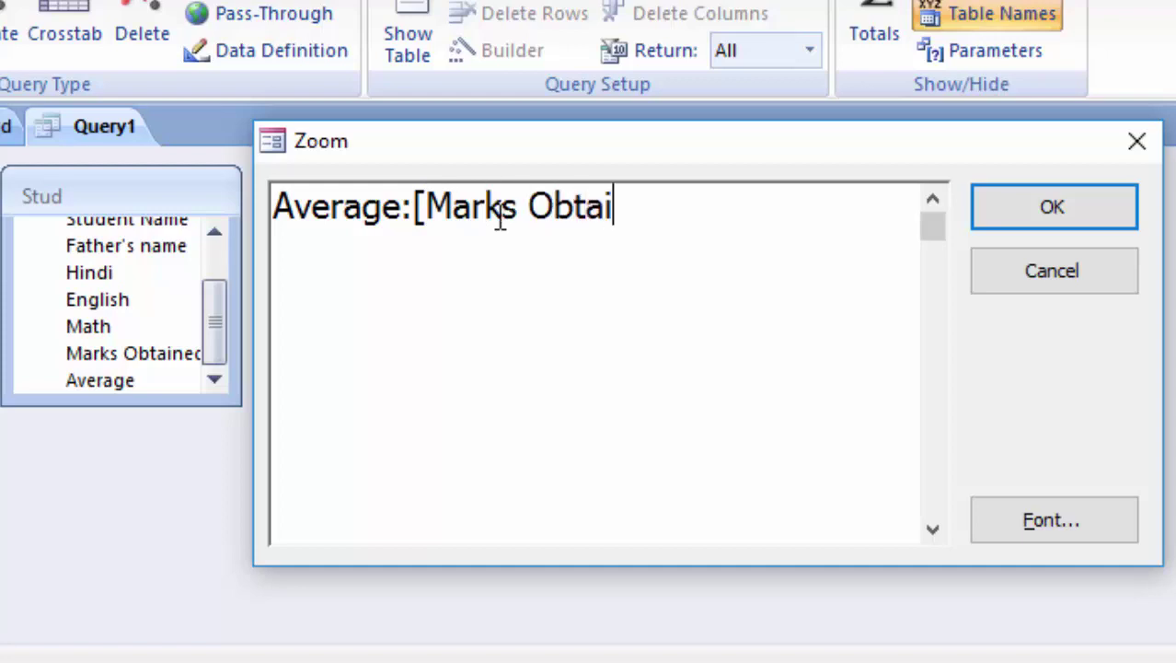
pyautogui.write('ned]')
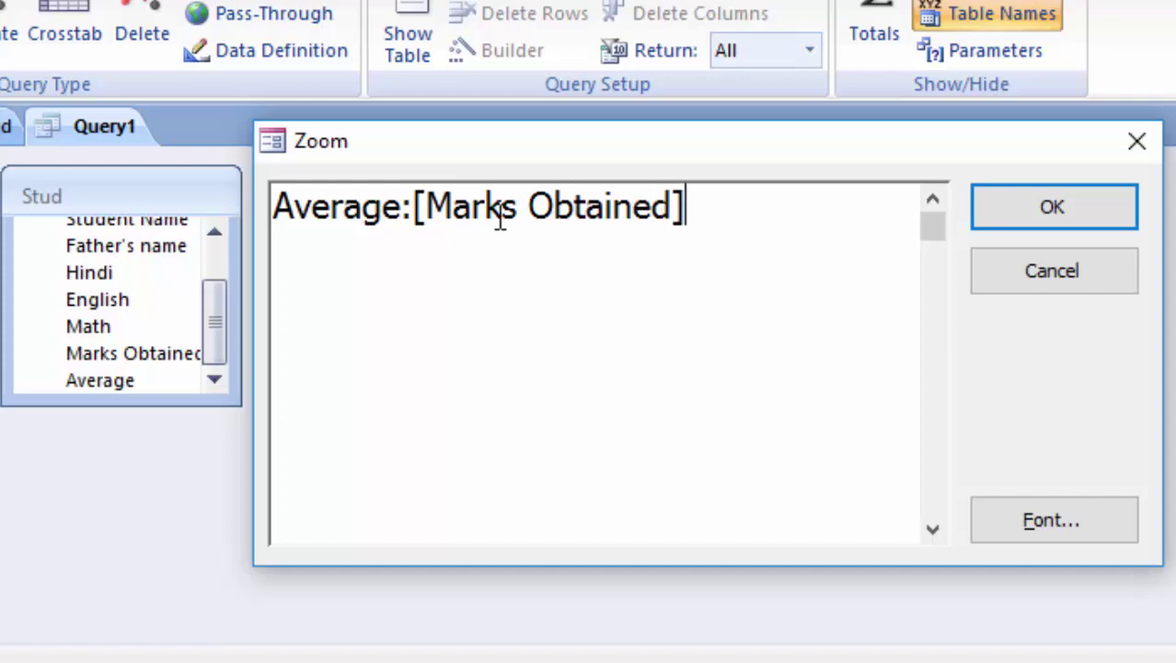
pyautogui.write('/')
pyautogui.write('3')
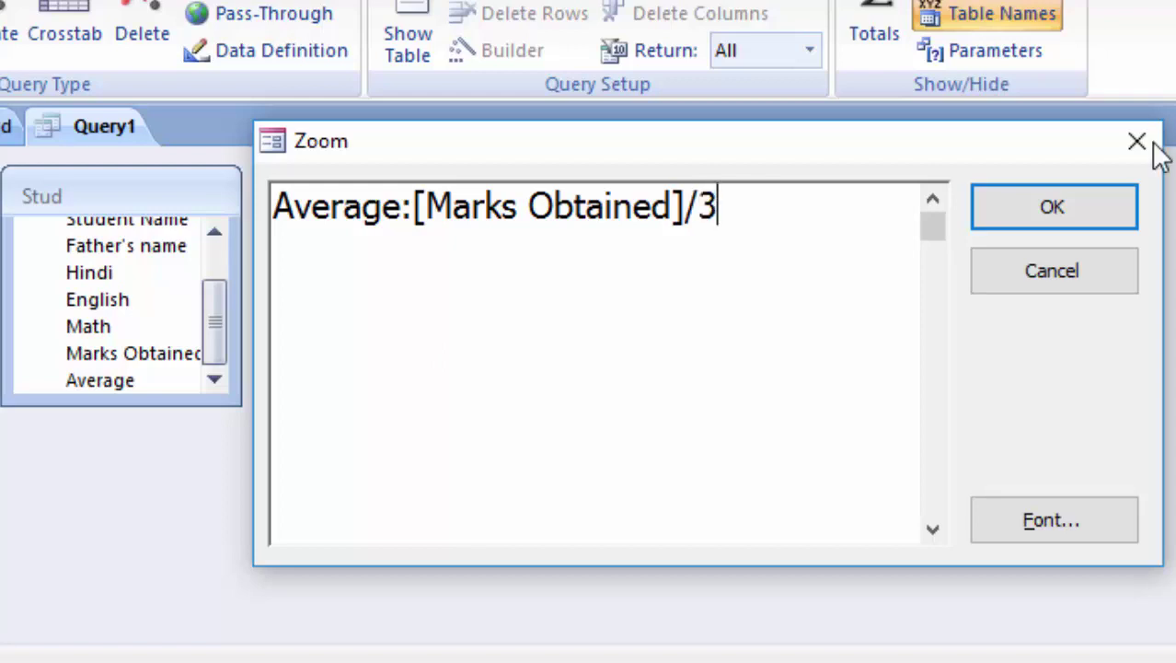
pyautogui.click(1112, 213)
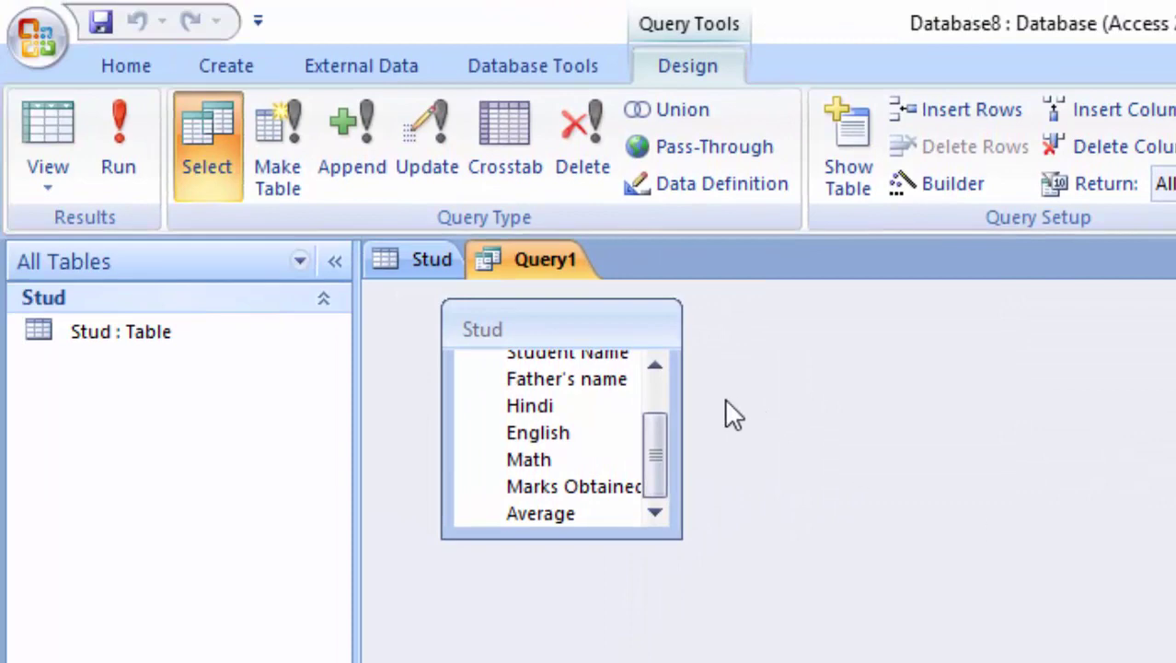
# Step: Run the query and widen the Father's name column in the results
pyautogui.click(109, 138)
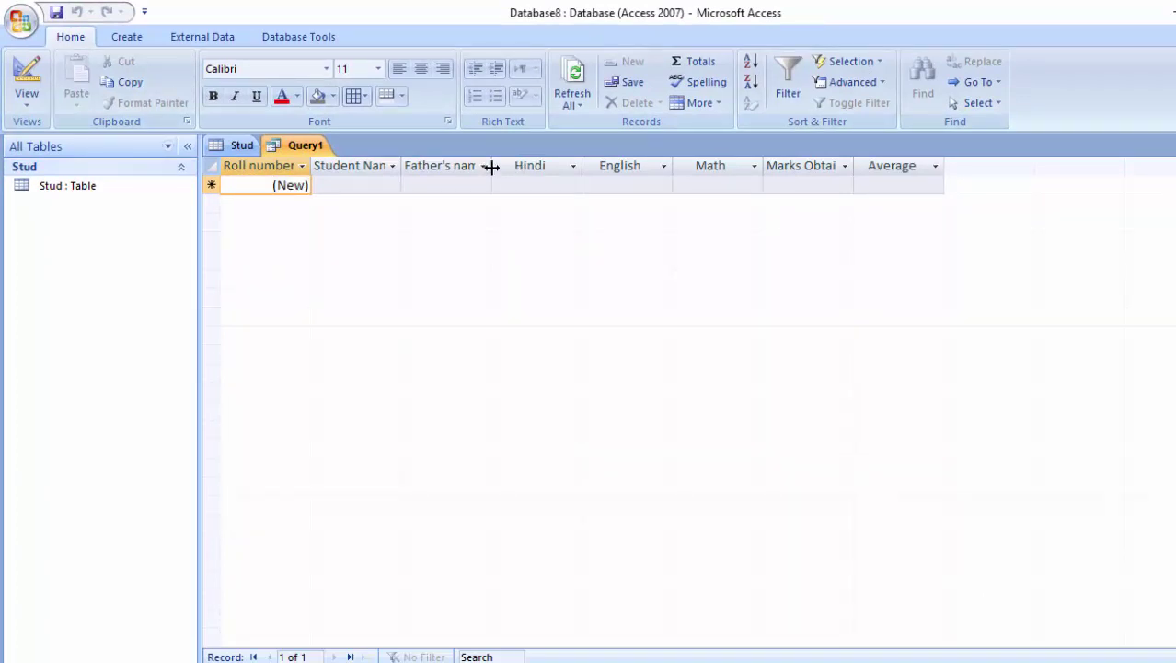
pyautogui.moveTo(492, 167); pyautogui.dragTo(509, 194)
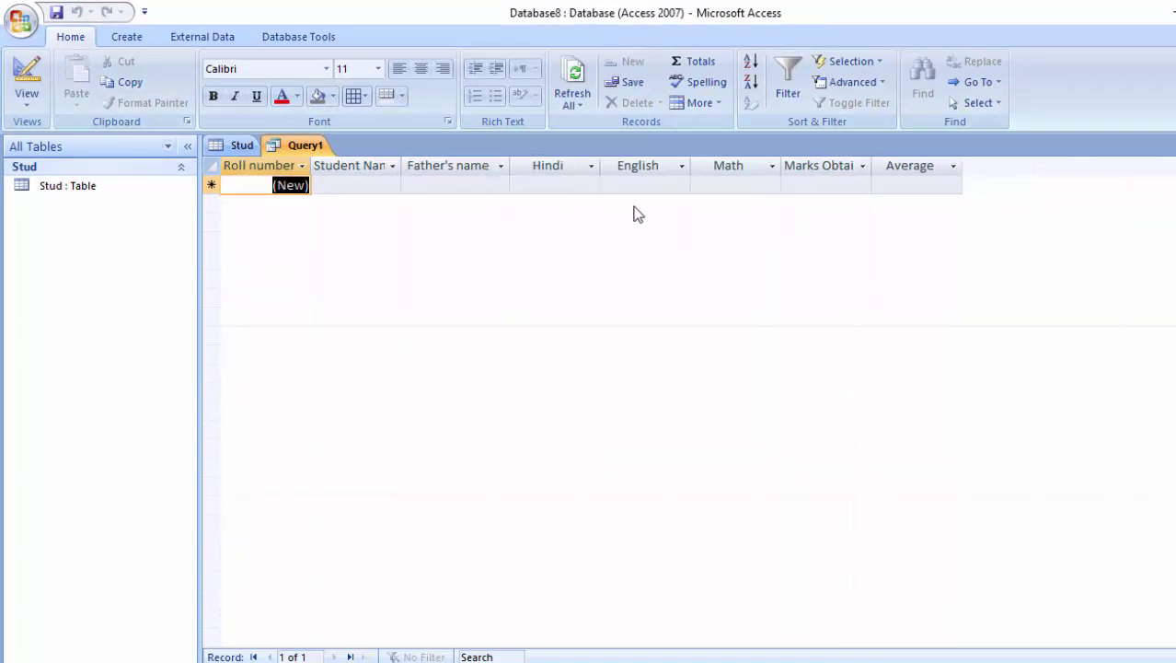
# Step: Autofit Student Name, then create a split form, saving the query as ava
pyautogui.doubleClick(400, 165)
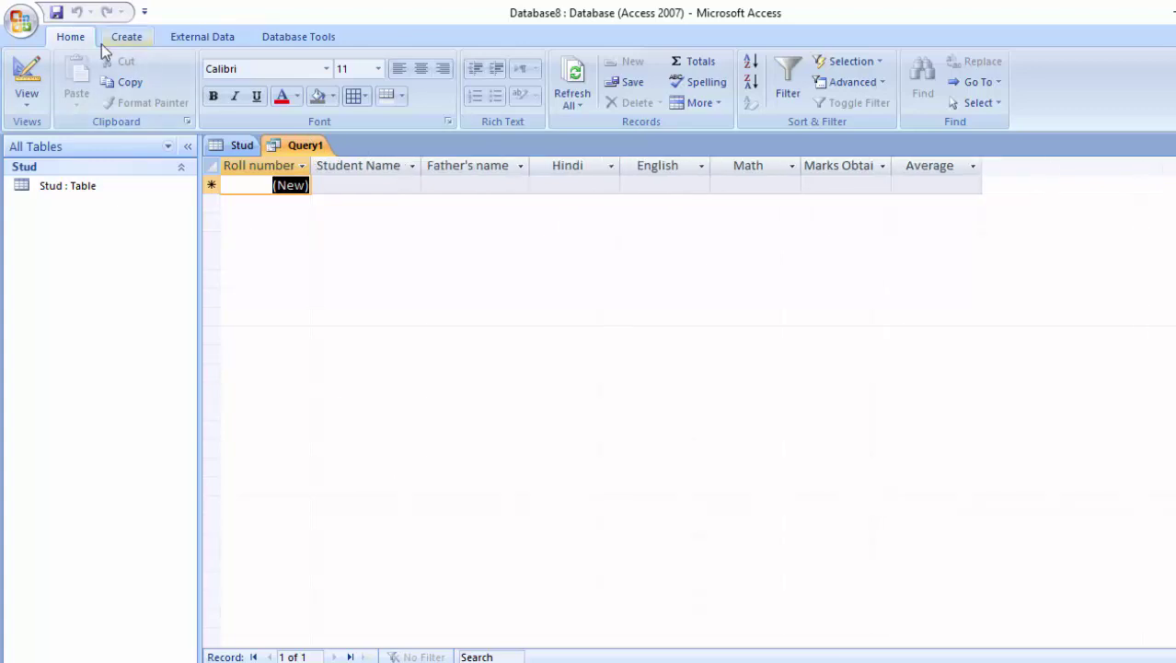
pyautogui.click(118, 37)
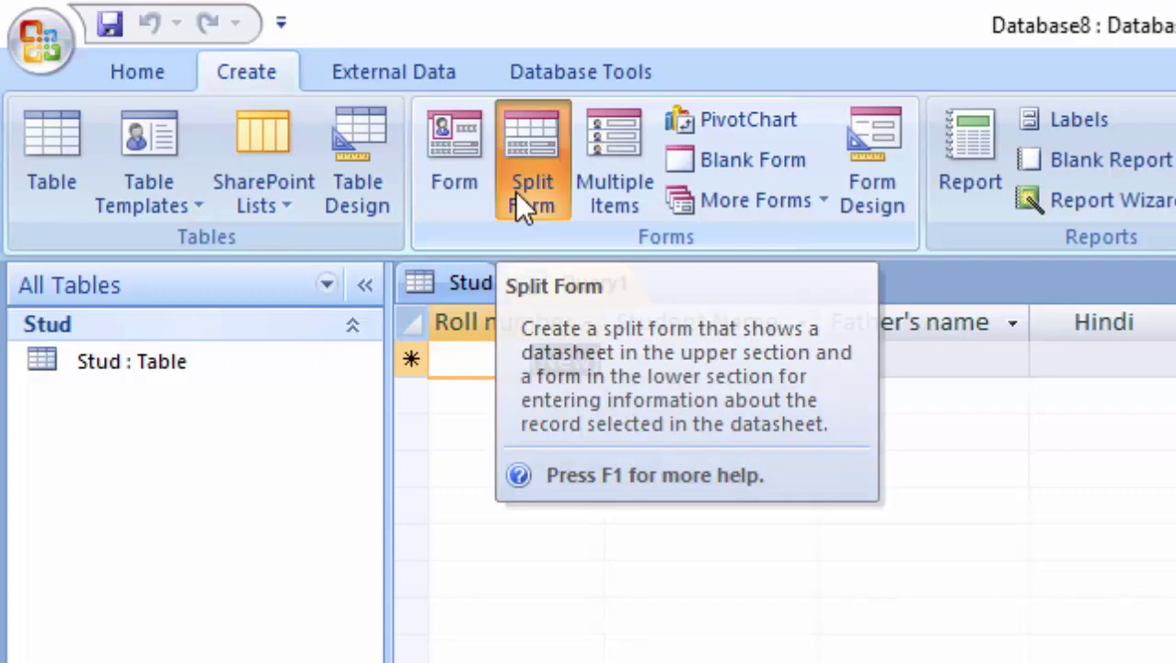
pyautogui.click(517, 195)
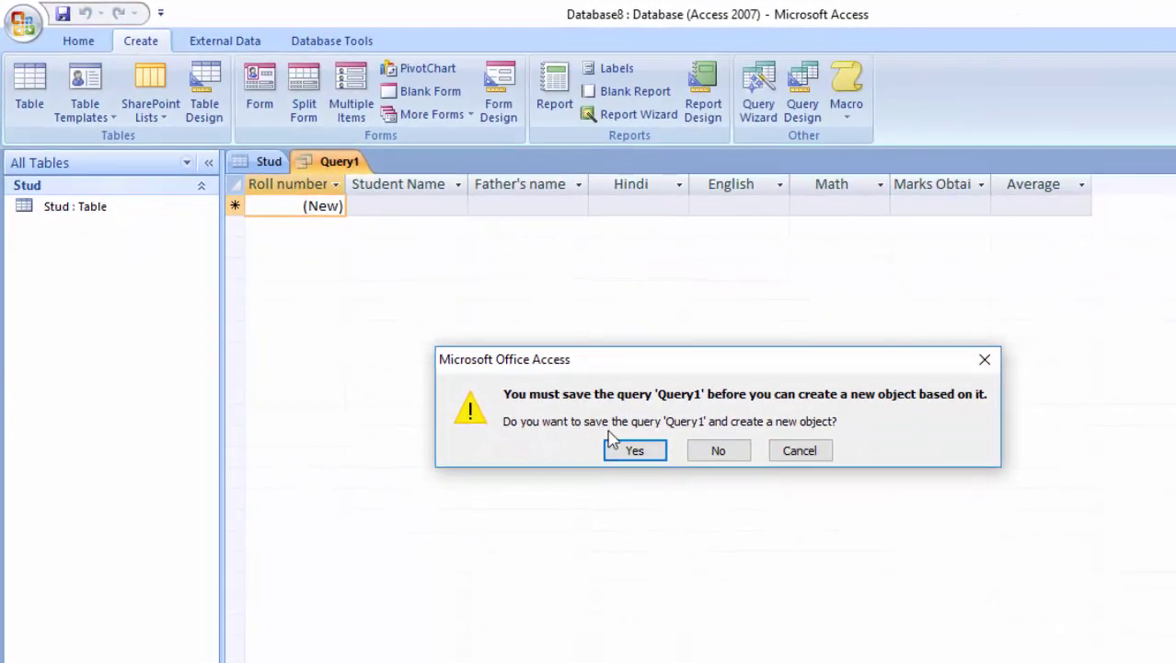
pyautogui.click(612, 446)
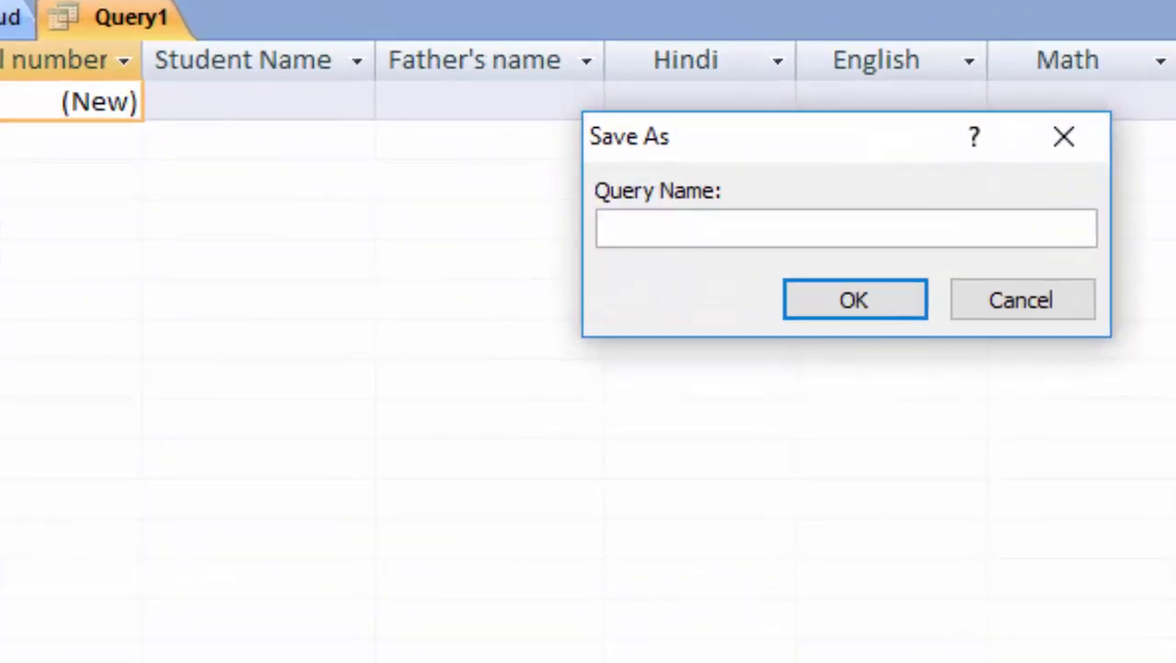
pyautogui.write('av')
pyautogui.write('a')
pyautogui.press('Return')
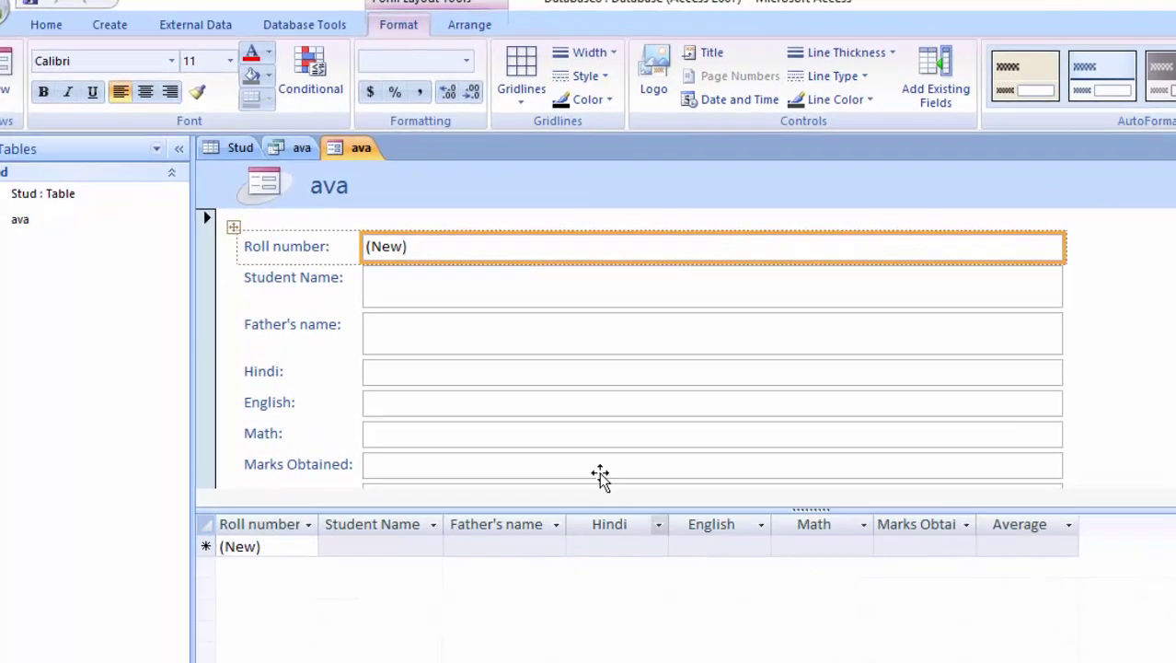
# Step: Switch the ava form to Design View and make the Form Header taller
pyautogui.click(5, 103)
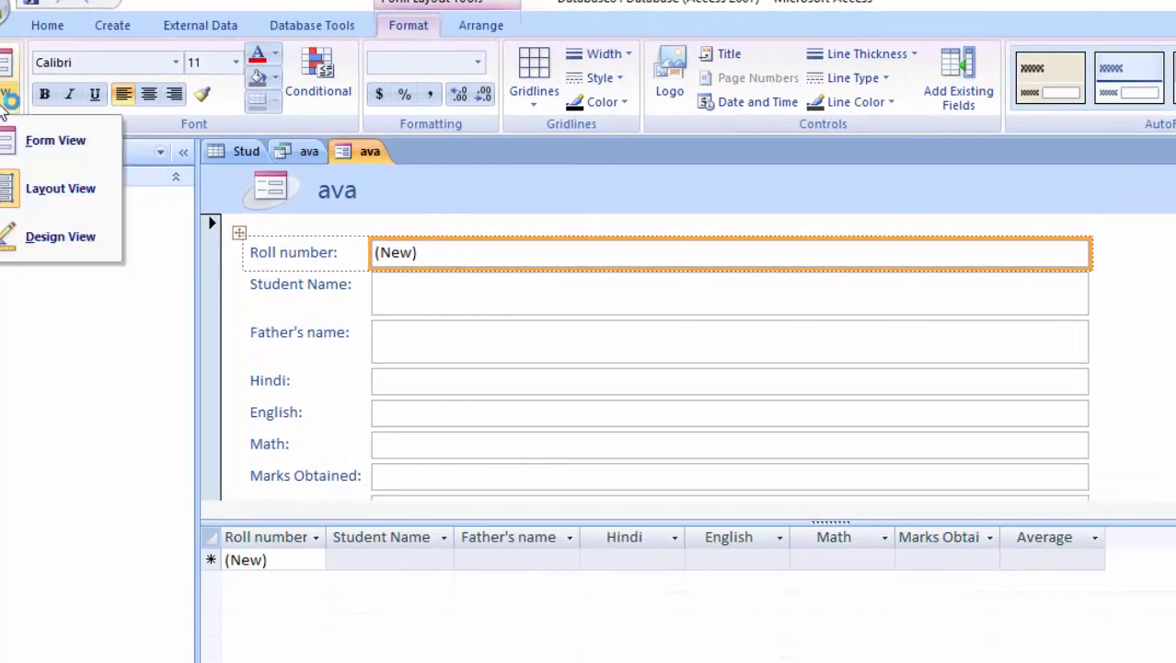
pyautogui.click(44, 238)
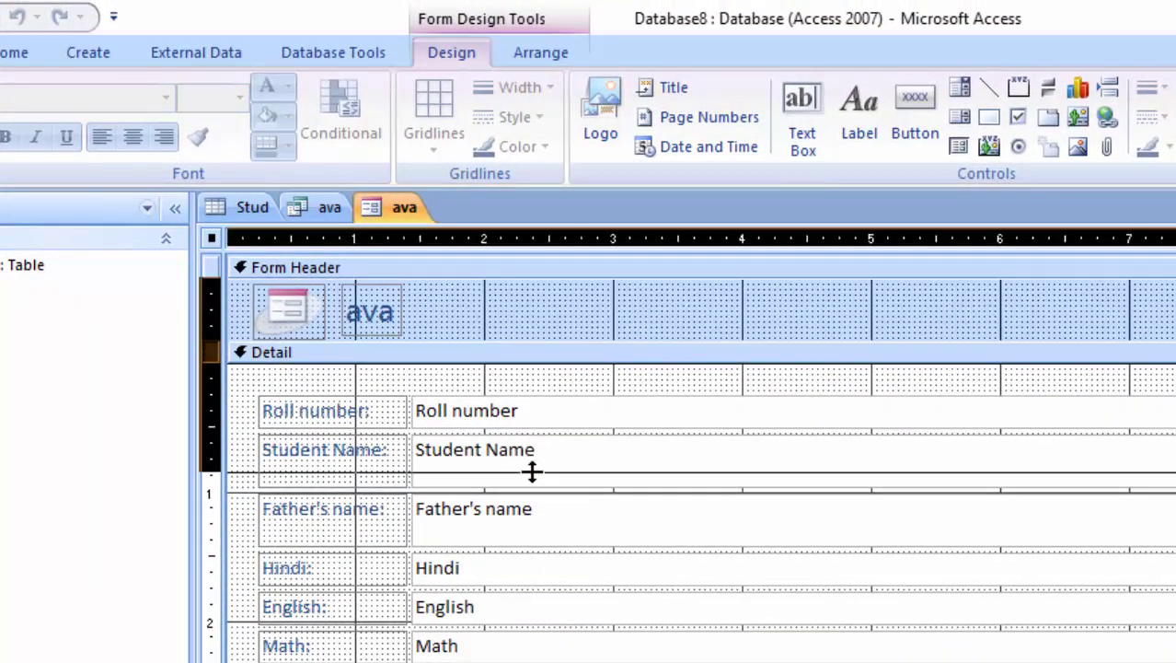
pyautogui.moveTo(523, 340); pyautogui.dragTo(533, 472)
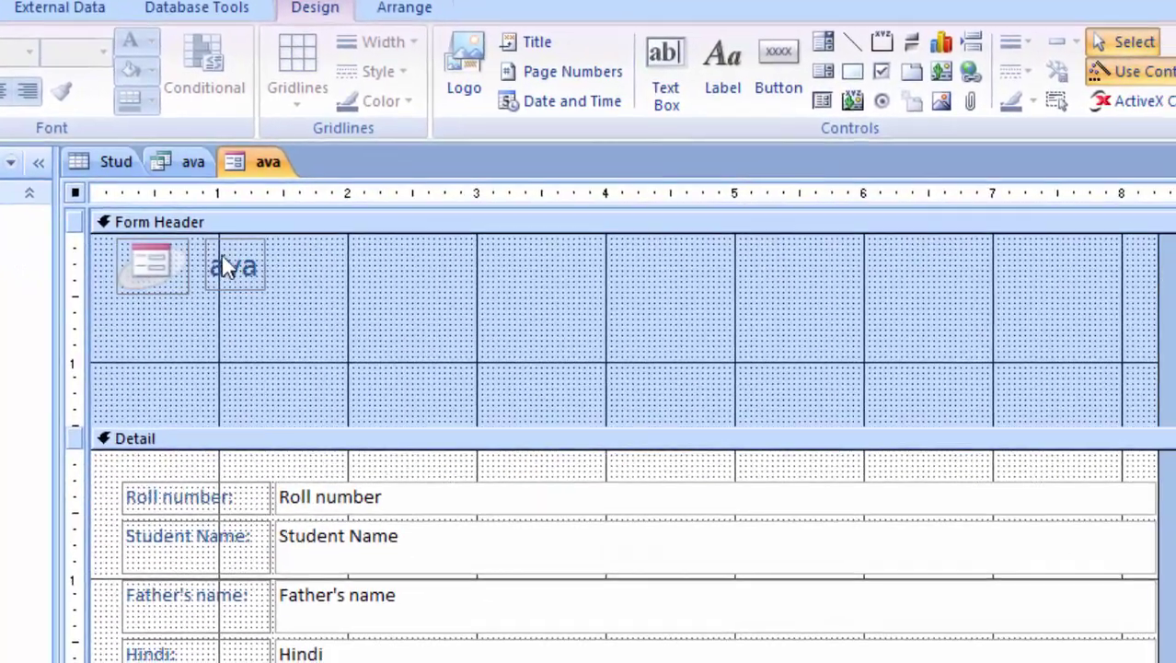
# Step: Widen the ava title label and fill it light green
pyautogui.click(226, 266)
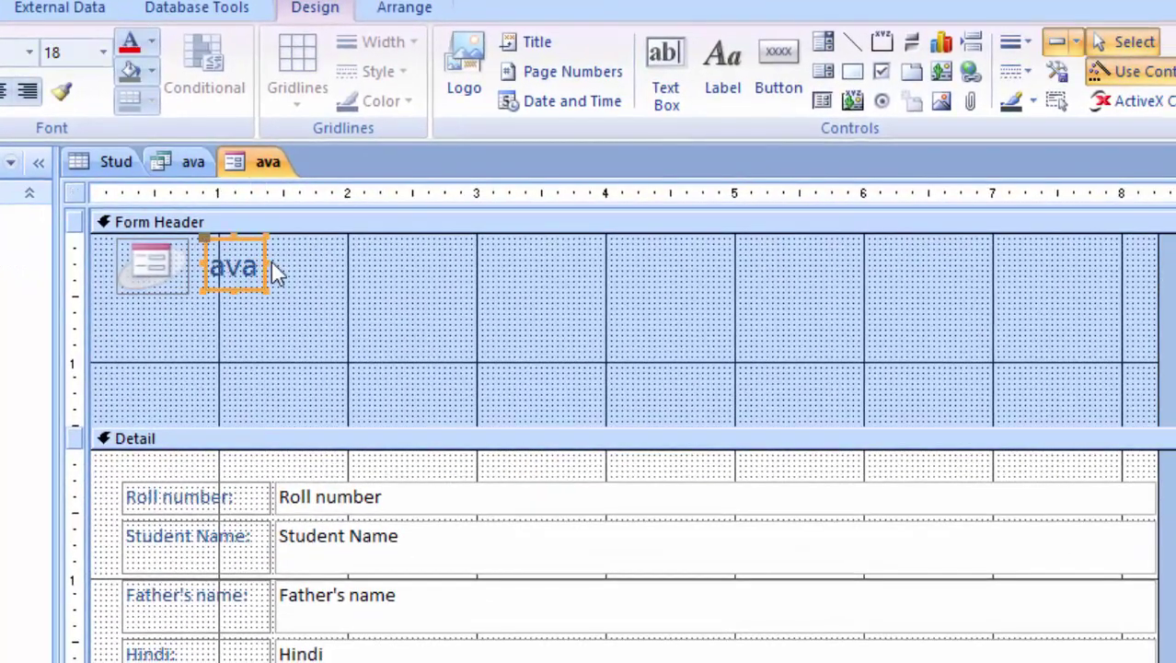
pyautogui.click(260, 267)
pyautogui.moveTo(267, 268); pyautogui.dragTo(533, 276)
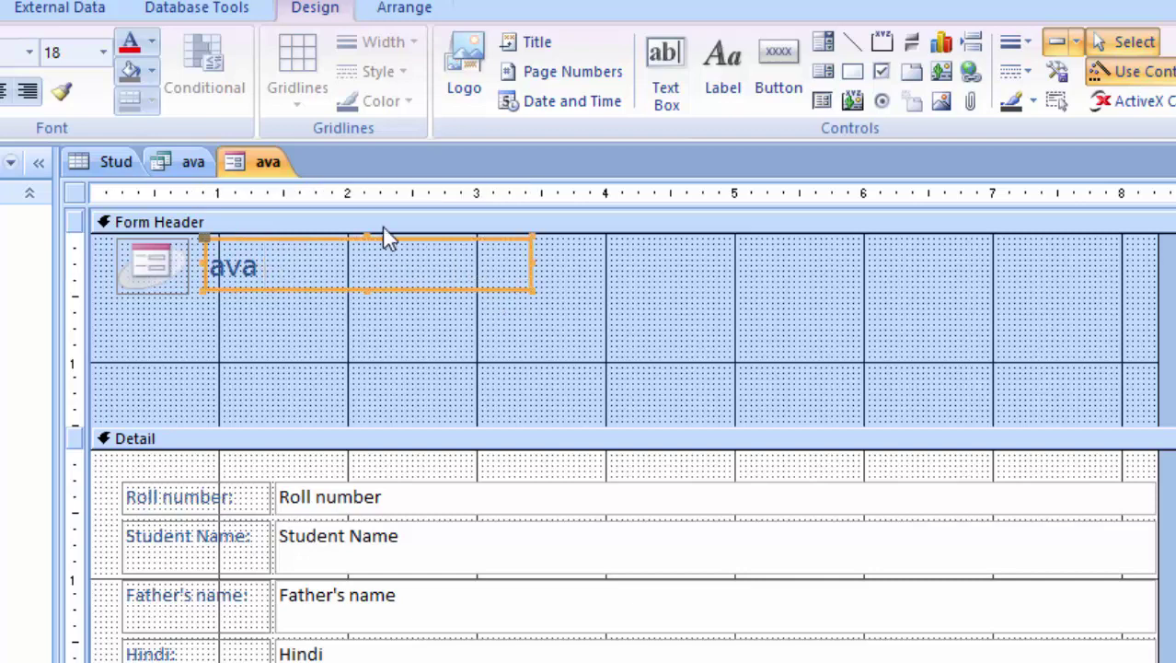
pyautogui.click(153, 73)
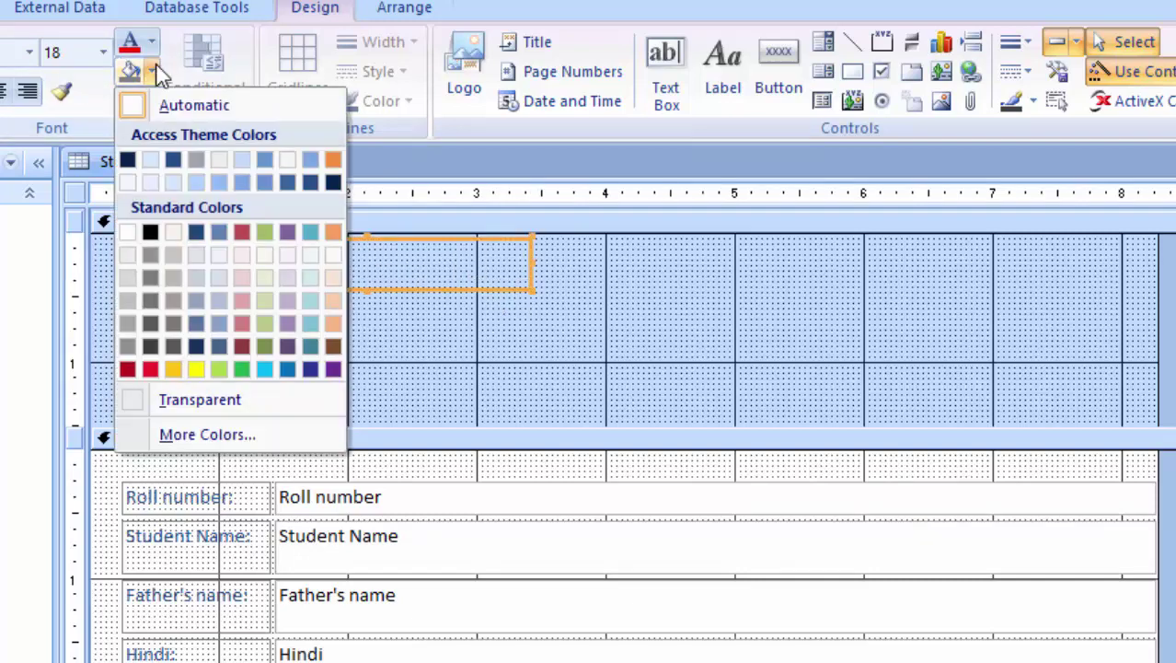
pyautogui.click(222, 372)
pyautogui.click(258, 327)
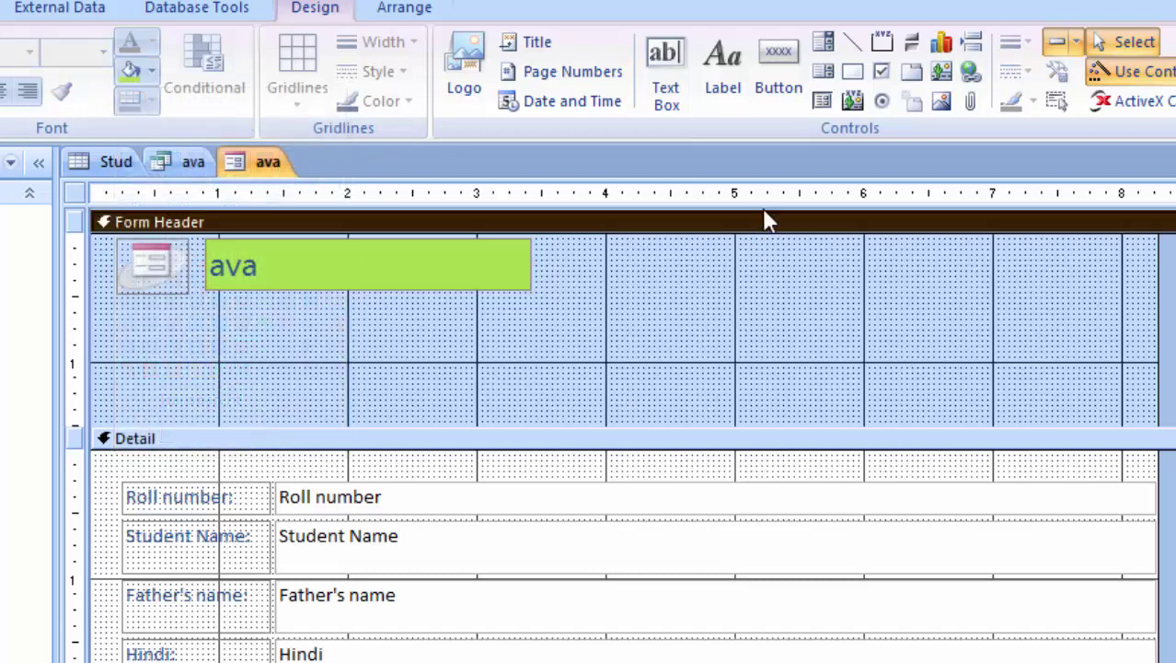
# Step: Draw a Find-a-record combo box in the form header using Roll number and Student Name, hiding the name column
pyautogui.click(819, 44)
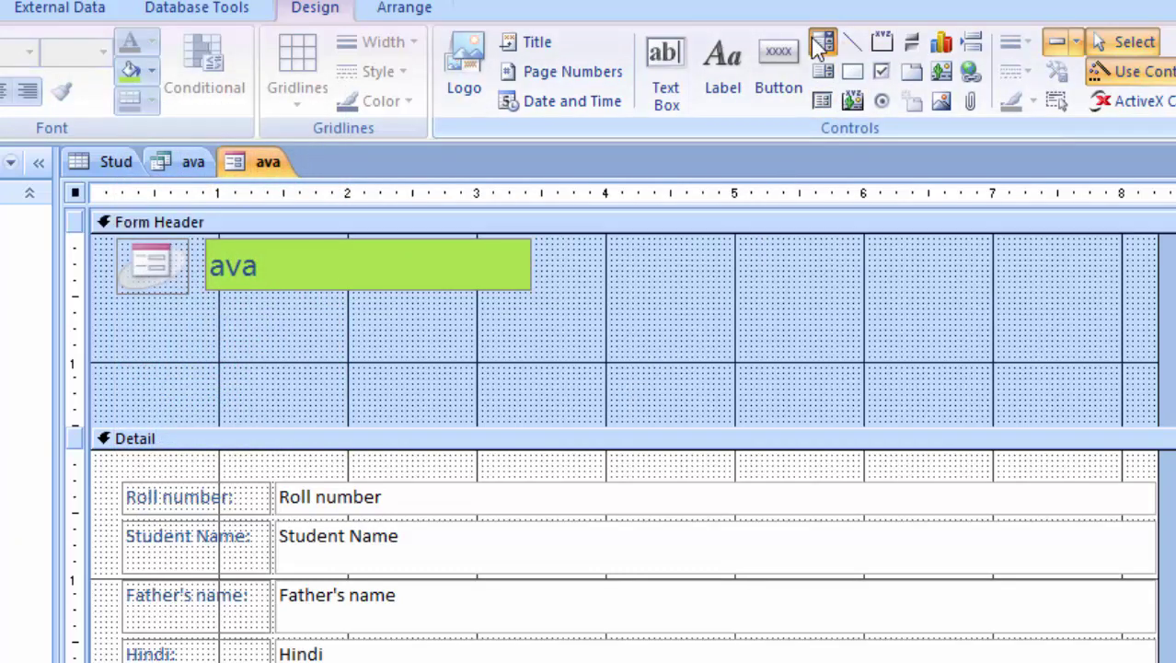
pyautogui.moveTo(198, 315); pyautogui.dragTo(721, 387)
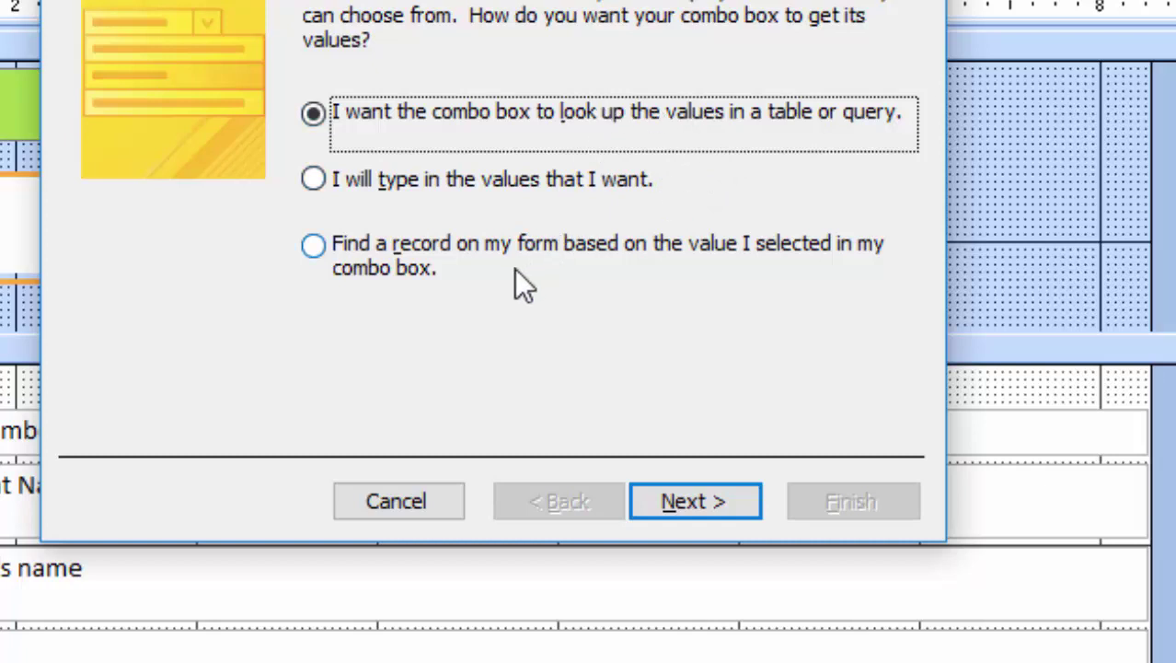
pyautogui.click(533, 250)
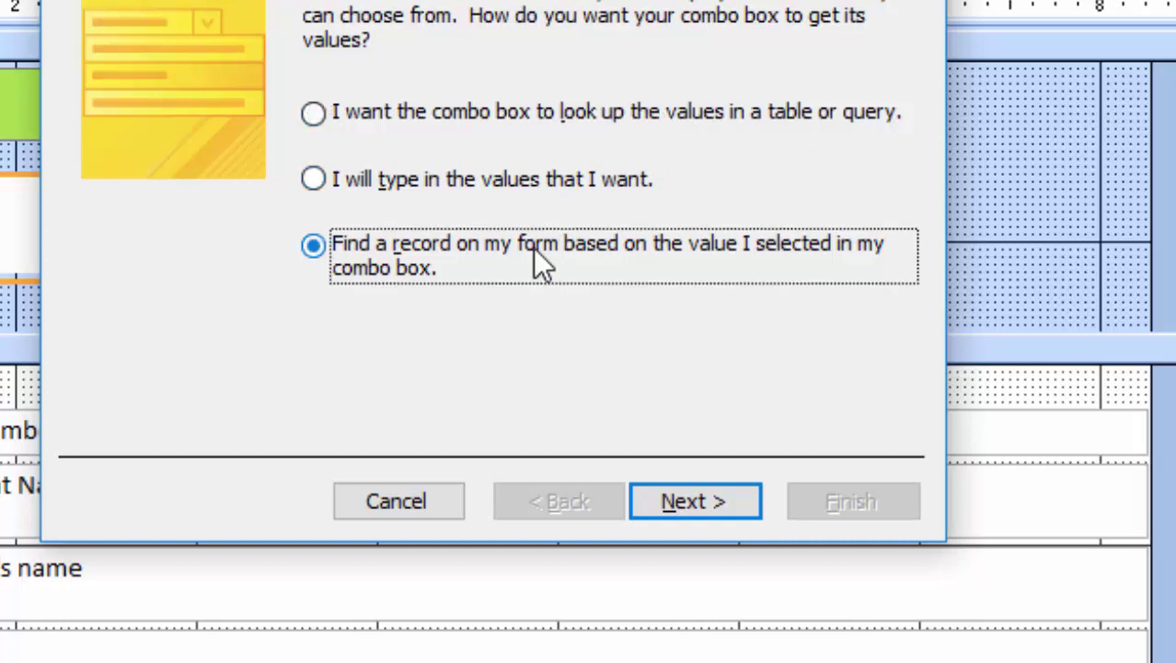
pyautogui.click(563, 111)
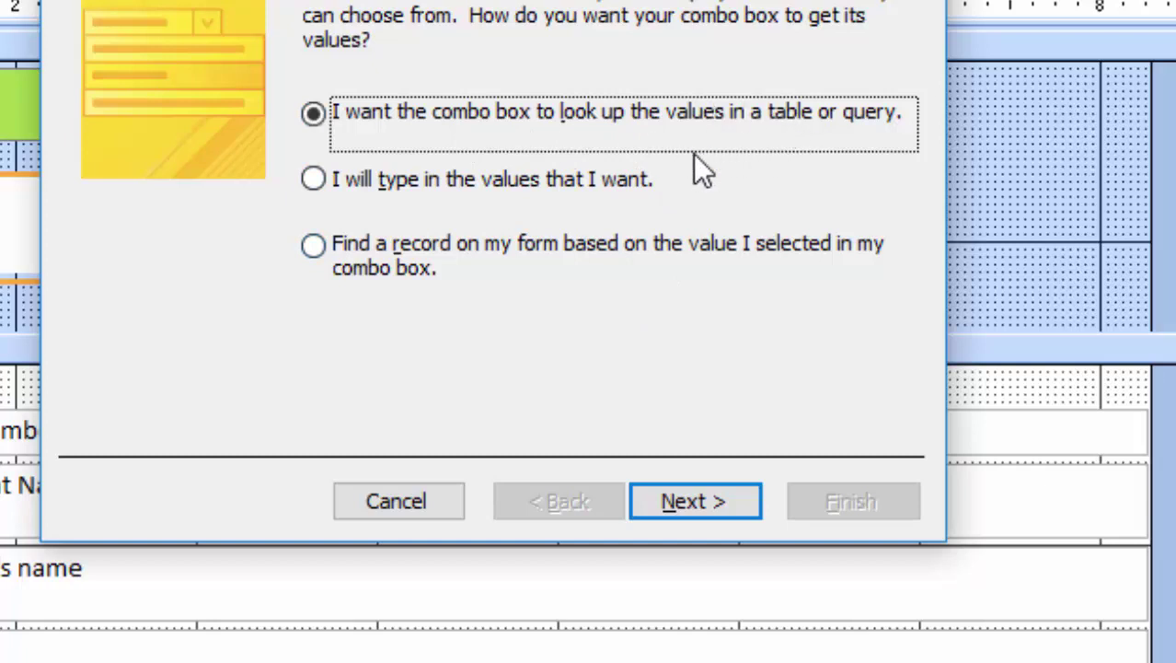
pyautogui.click(556, 250)
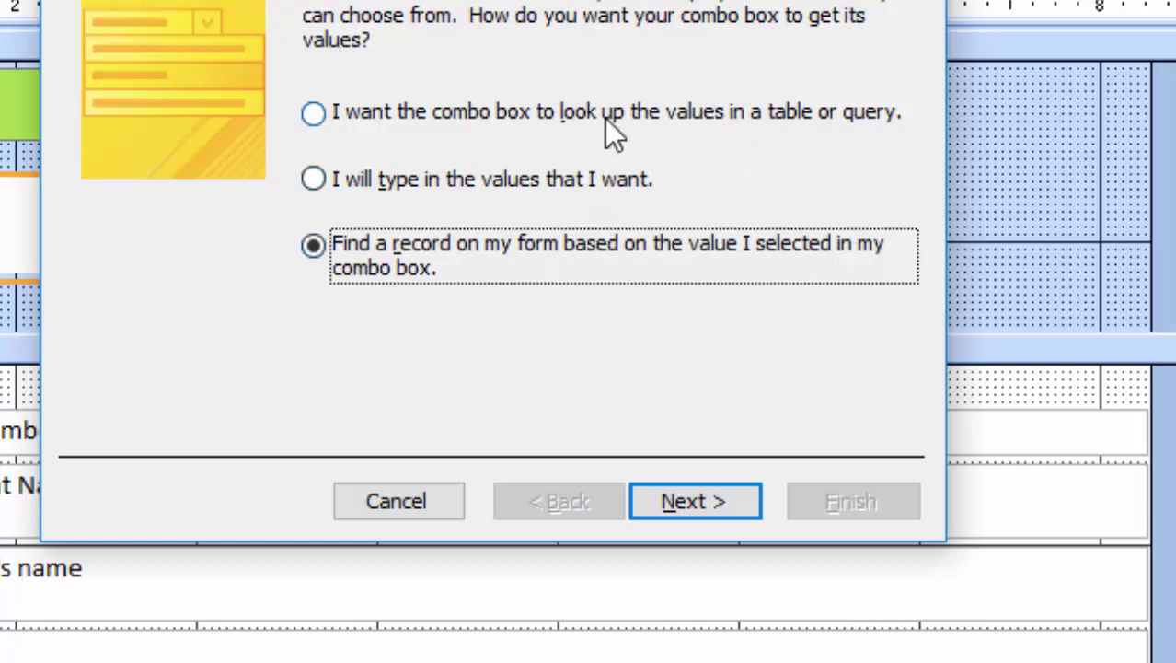
pyautogui.click(683, 505)
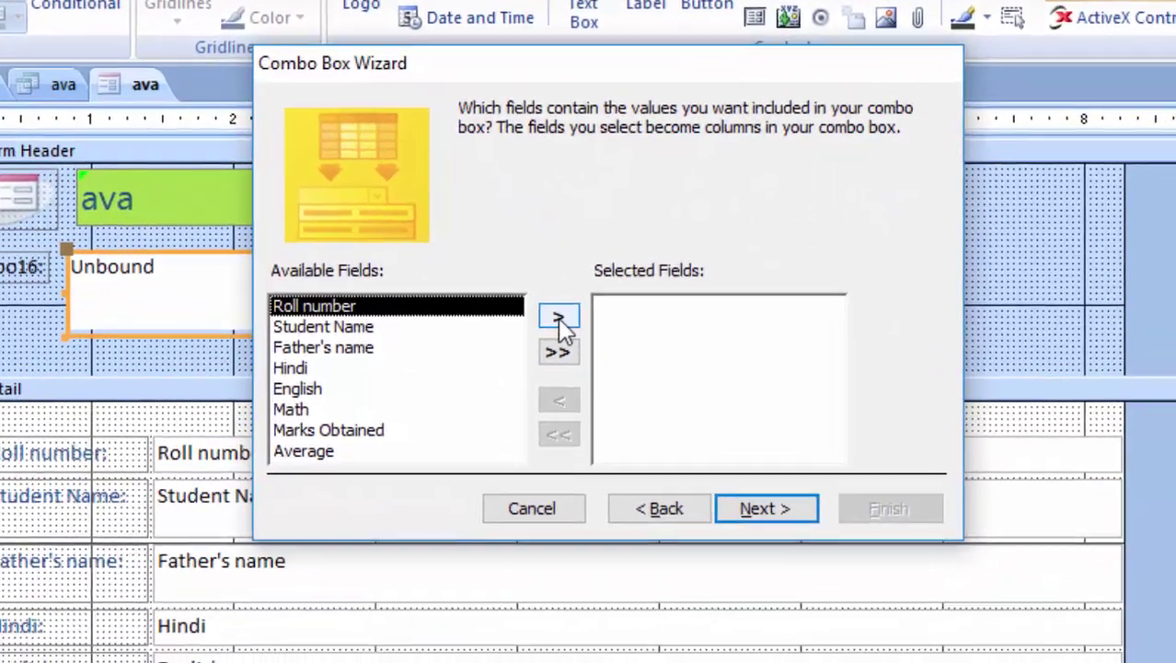
pyautogui.click(677, 391)
pyautogui.click(546, 310)
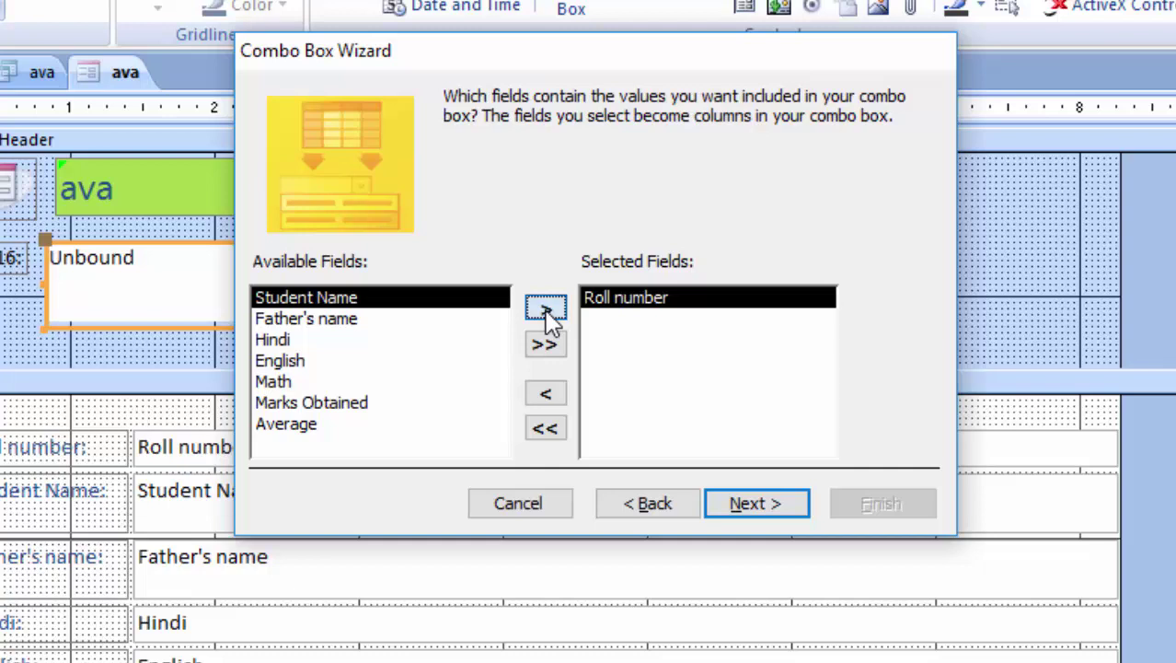
pyautogui.click(762, 502)
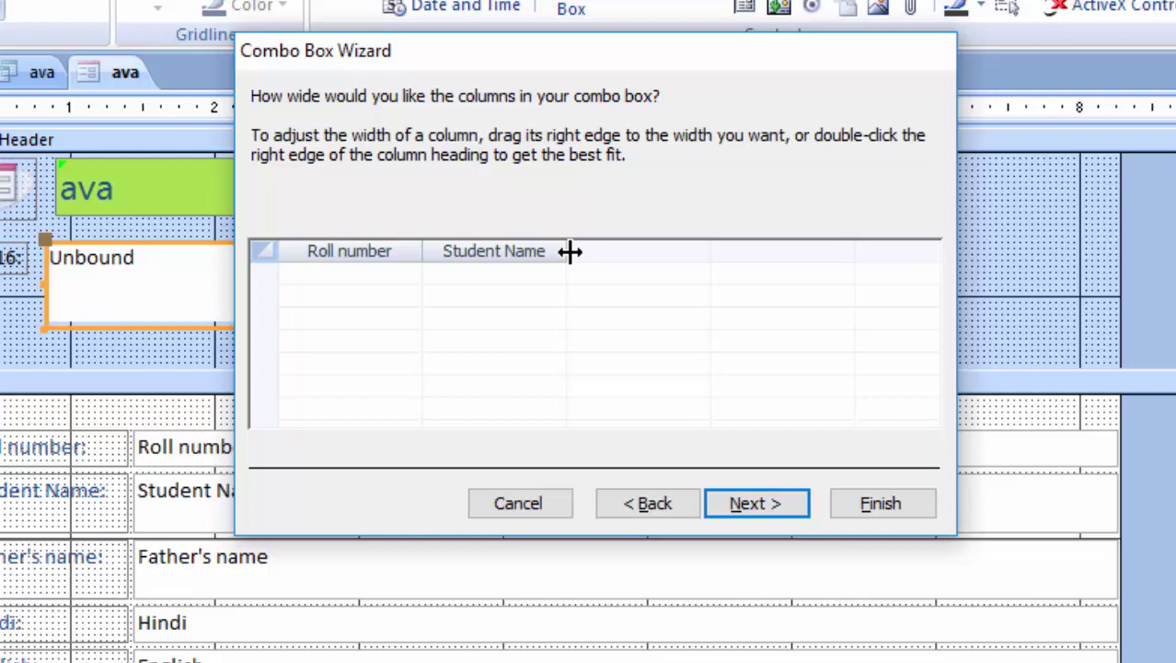
pyautogui.moveTo(569, 251); pyautogui.dragTo(423, 267)
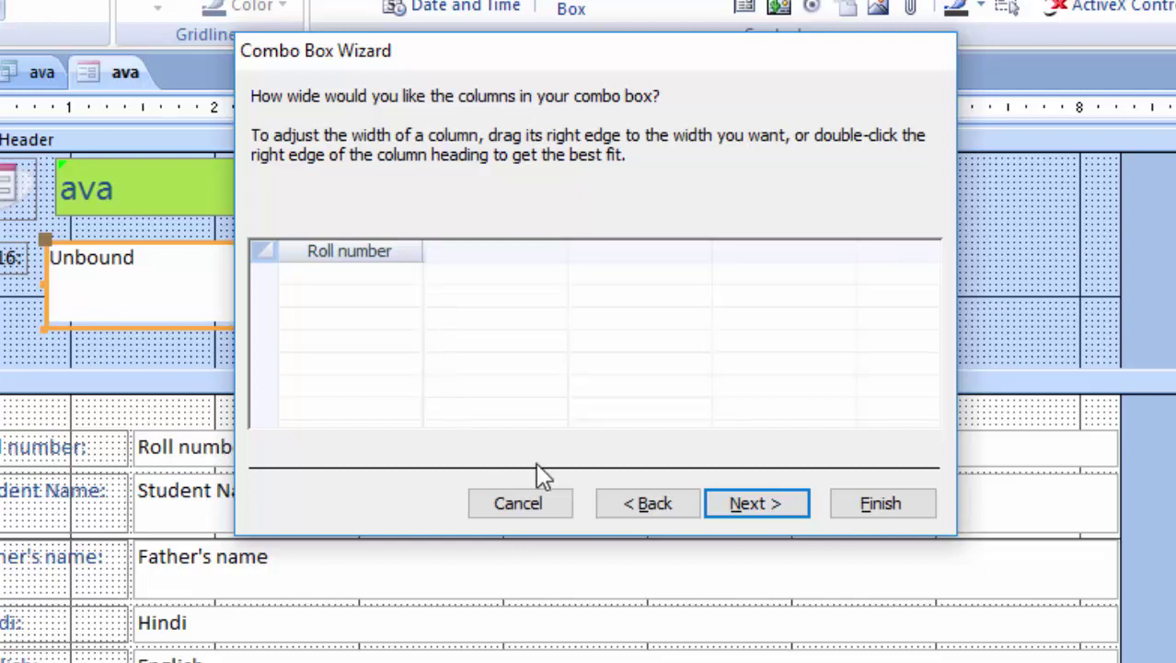
pyautogui.click(754, 517)
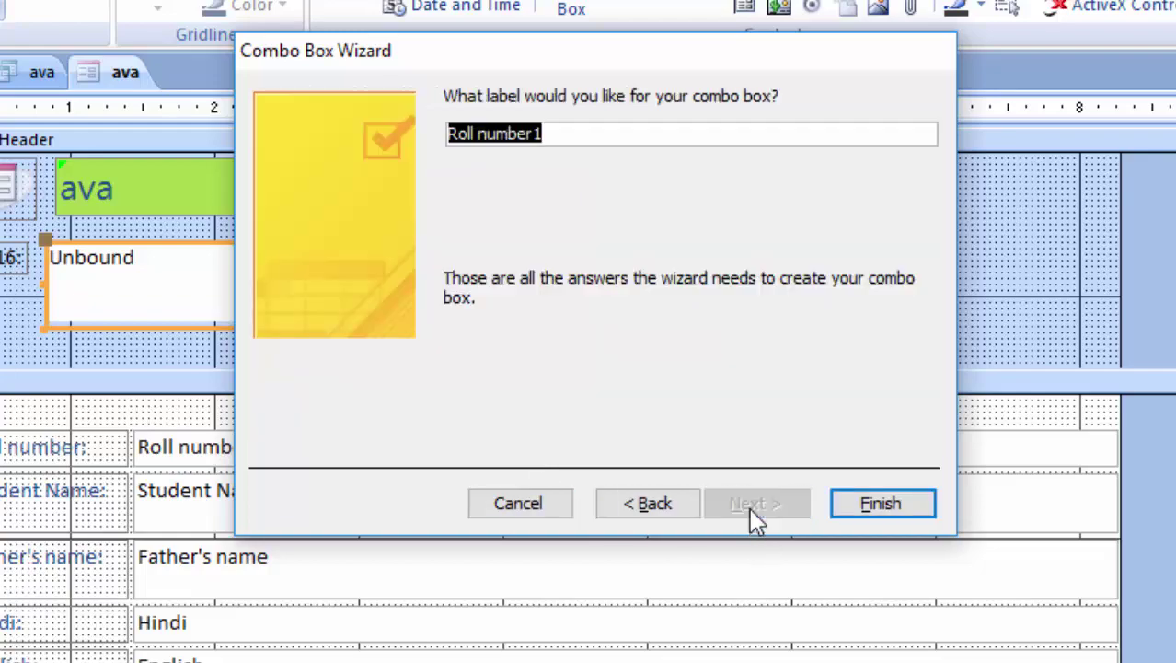
pyautogui.click(856, 505)
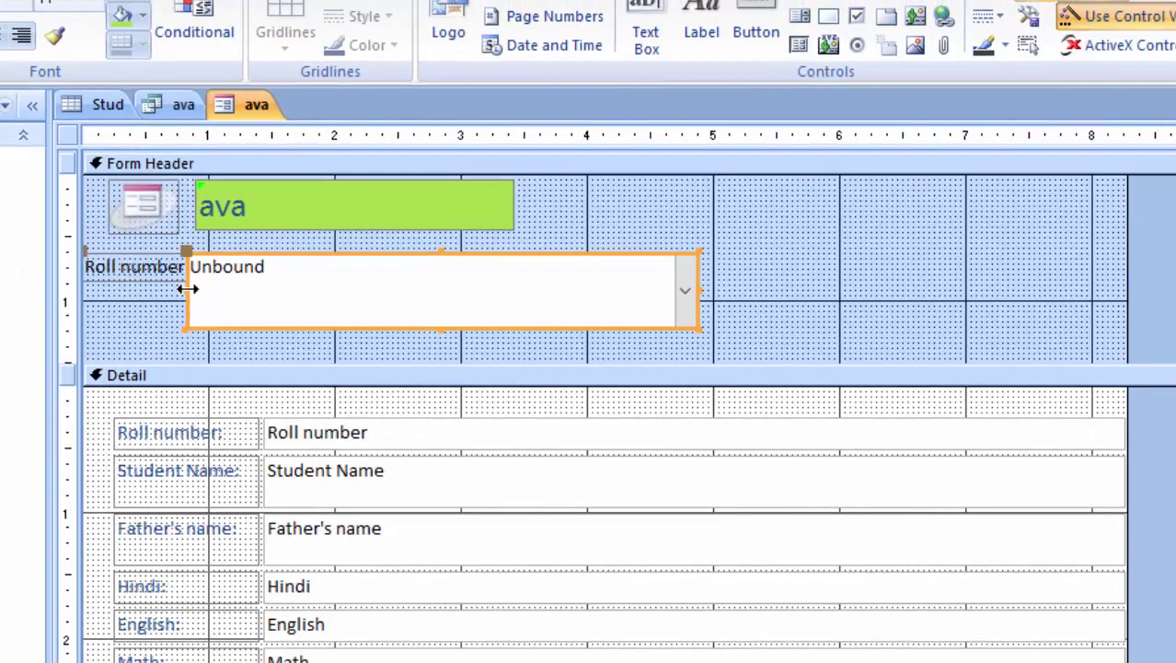
# Step: Narrow the combo box so the Roll number1 label fits, and make that label taller
pyautogui.moveTo(185, 287); pyautogui.dragTo(227, 289)
pyautogui.click(176, 272)
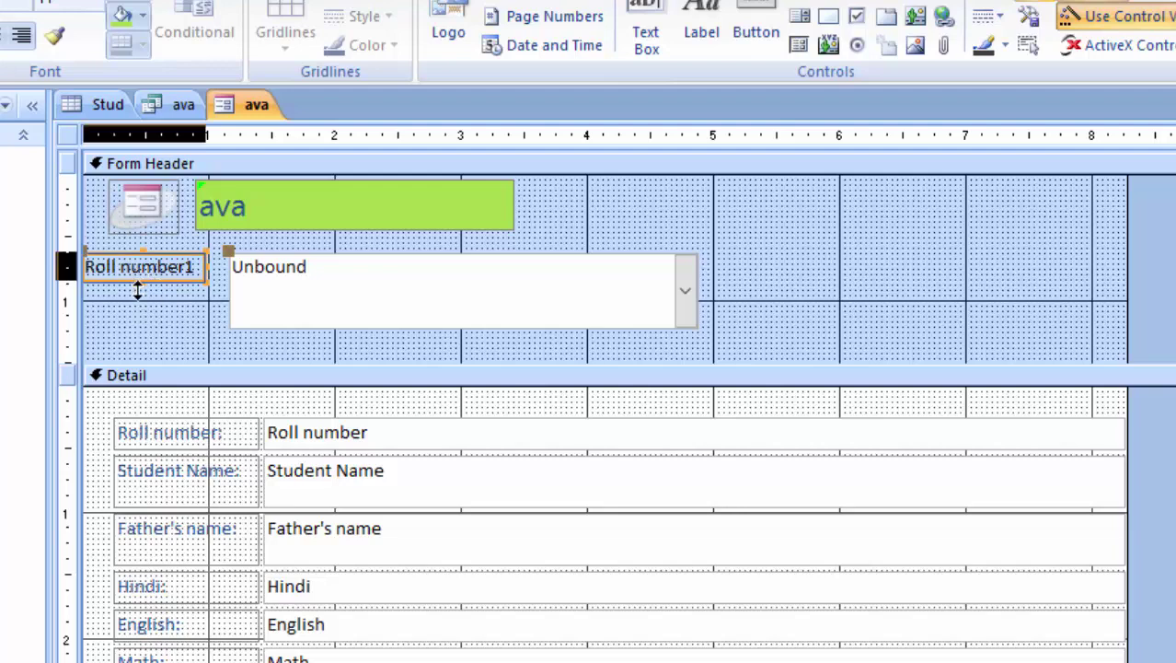
pyautogui.moveTo(139, 280); pyautogui.dragTo(139, 304)
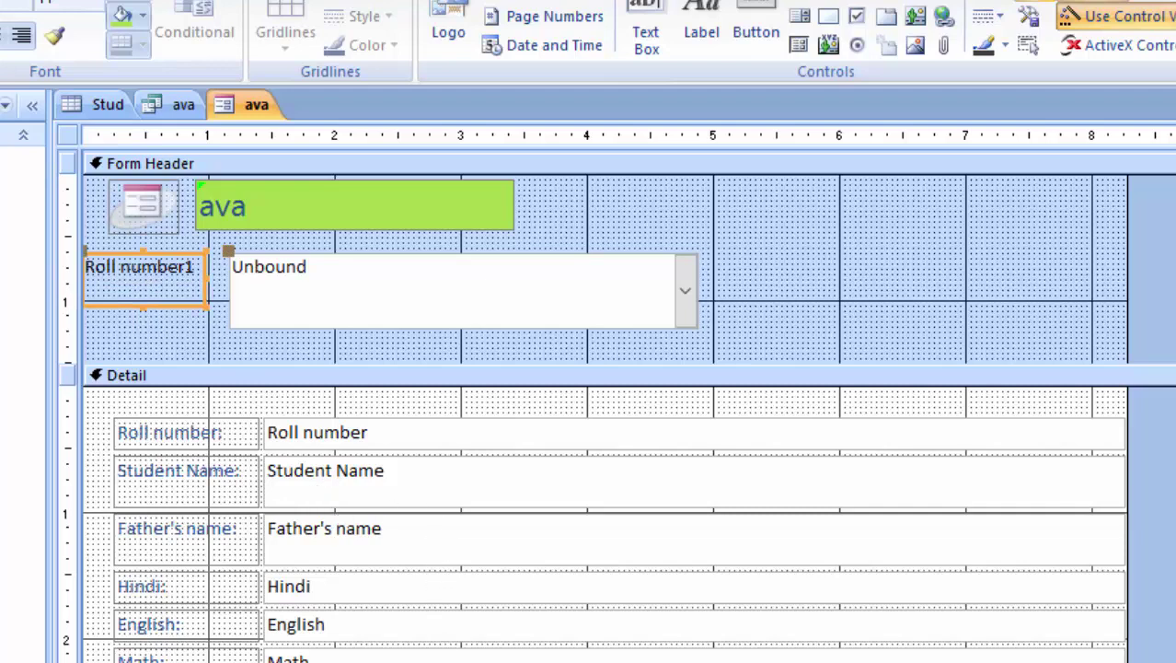
pyautogui.scroll(-2, 615, 406)
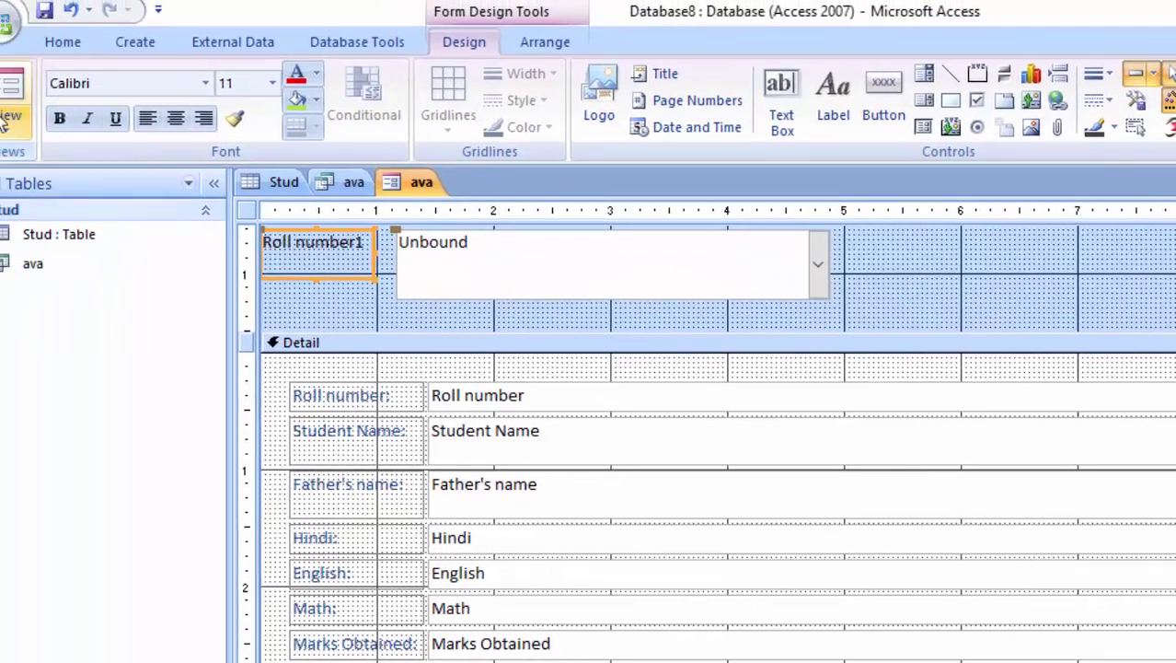
pyautogui.click(33, 124)
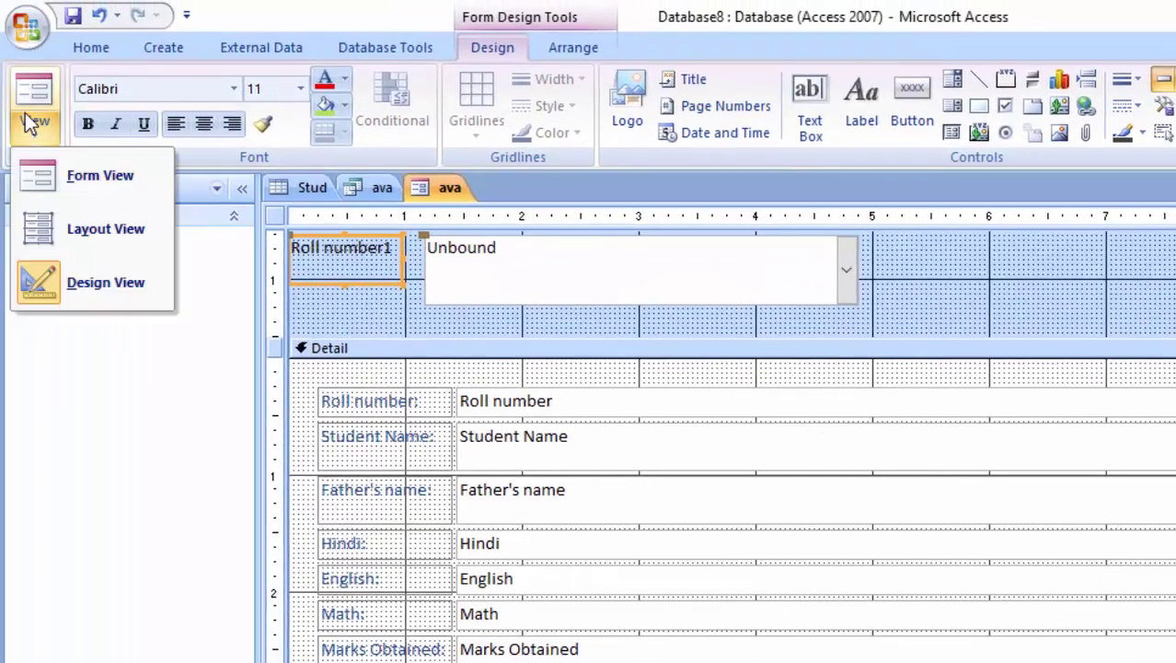
# Step: In Form View, enter the first student's name, father's name and marks 45, 46 and 56
pyautogui.click(37, 172)
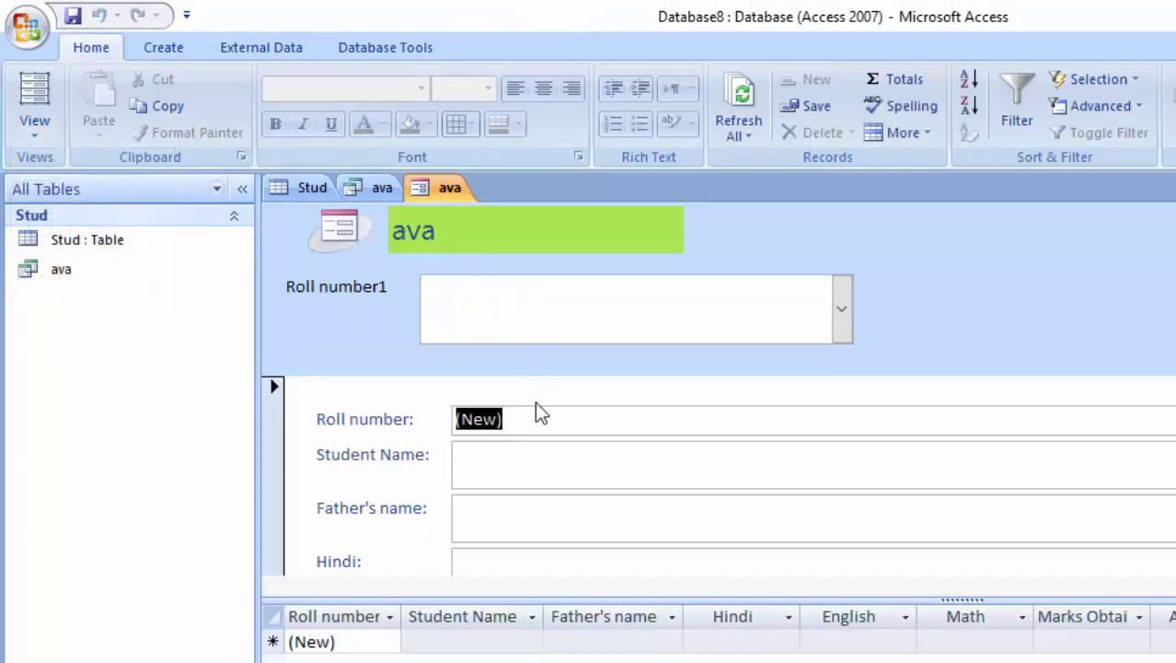
pyautogui.click(447, 644)
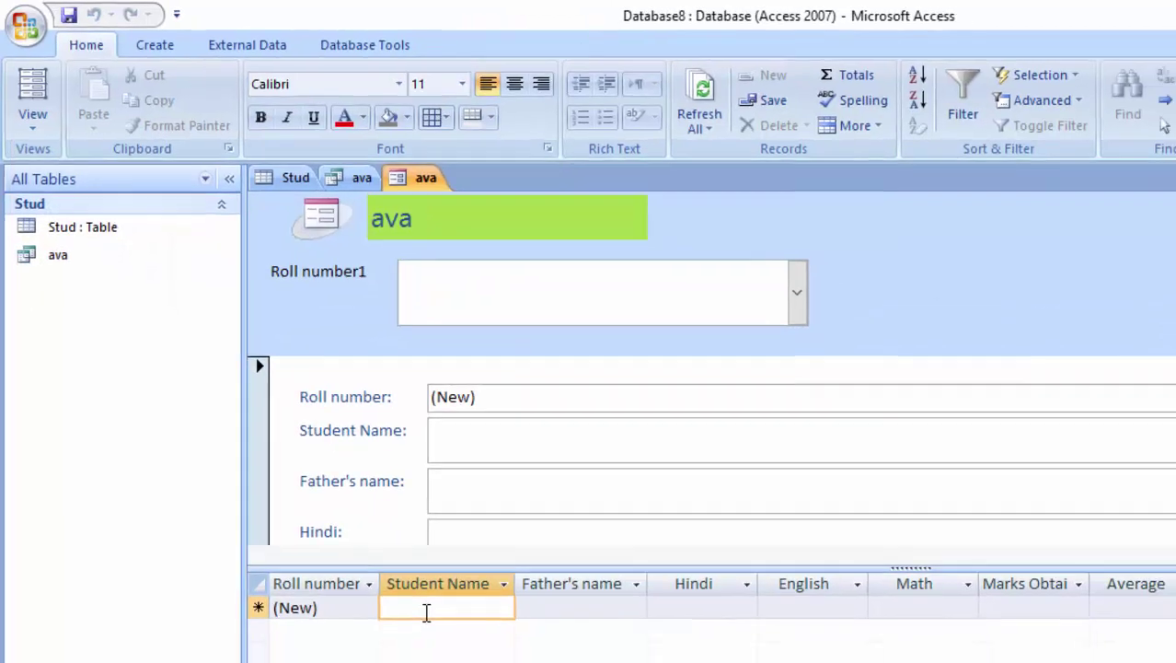
pyautogui.write('R')
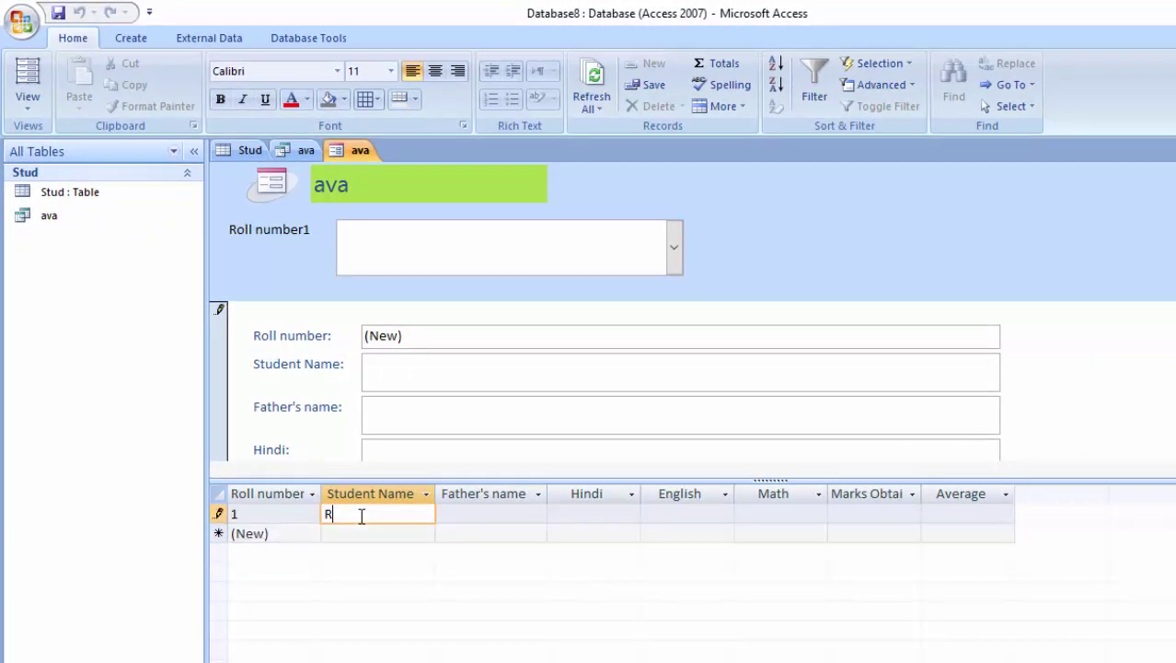
pyautogui.write('am')
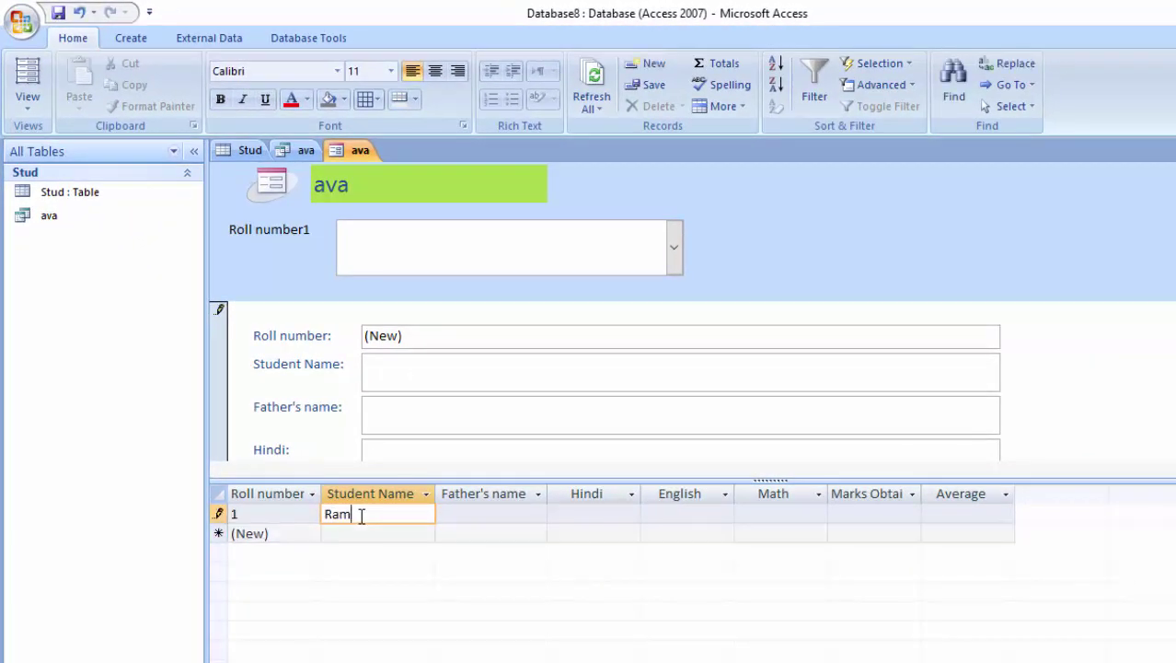
pyautogui.press('Tab')
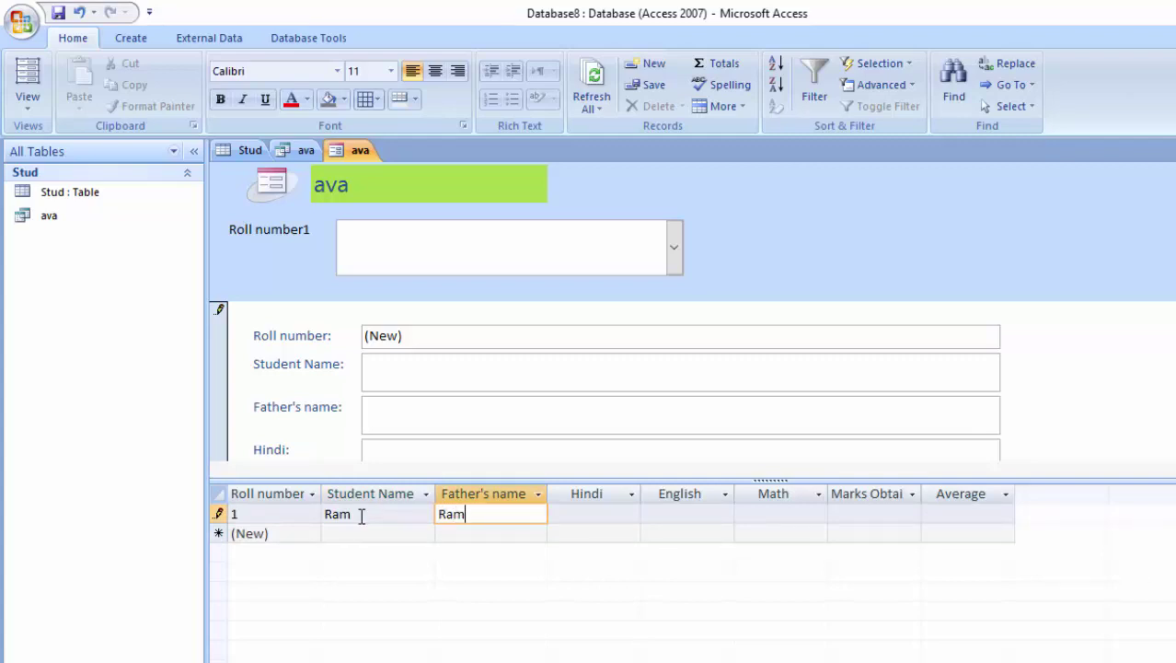
pyautogui.press('Tab')
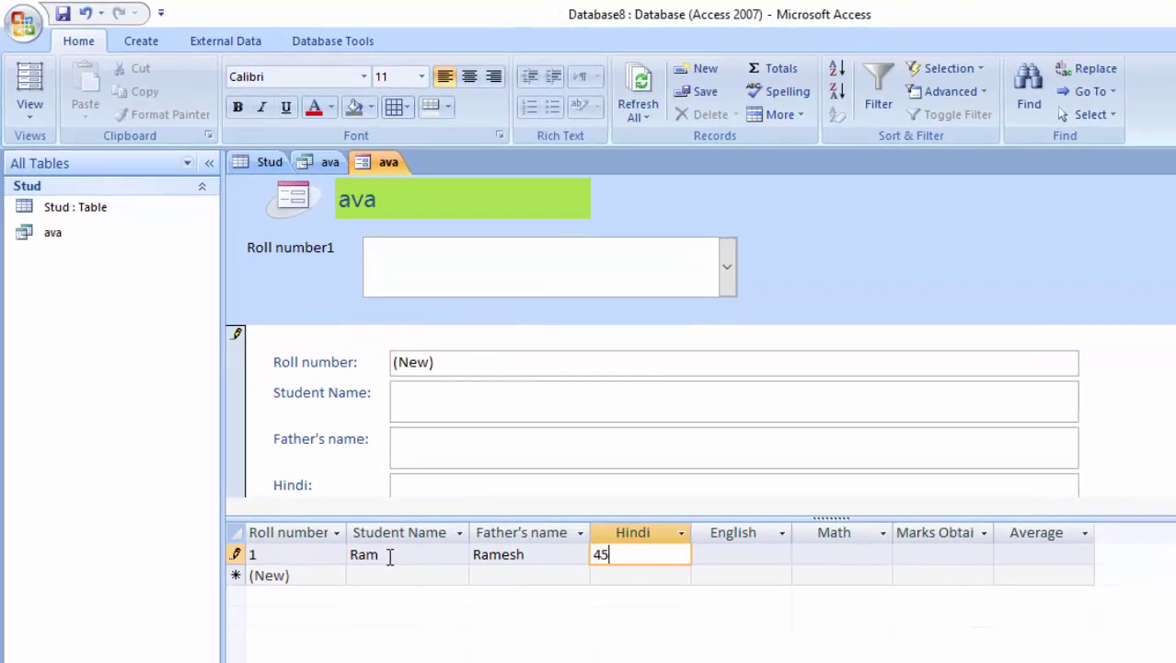
pyautogui.press('Tab')
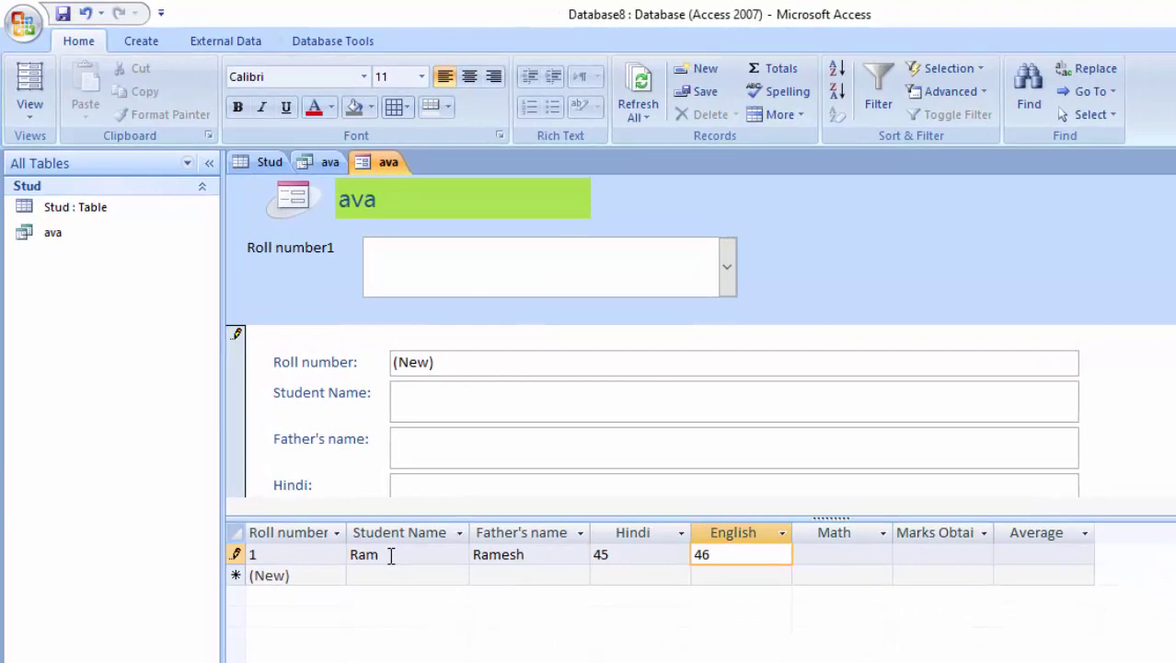
pyautogui.press('Tab')
pyautogui.write('5')
pyautogui.write('6')
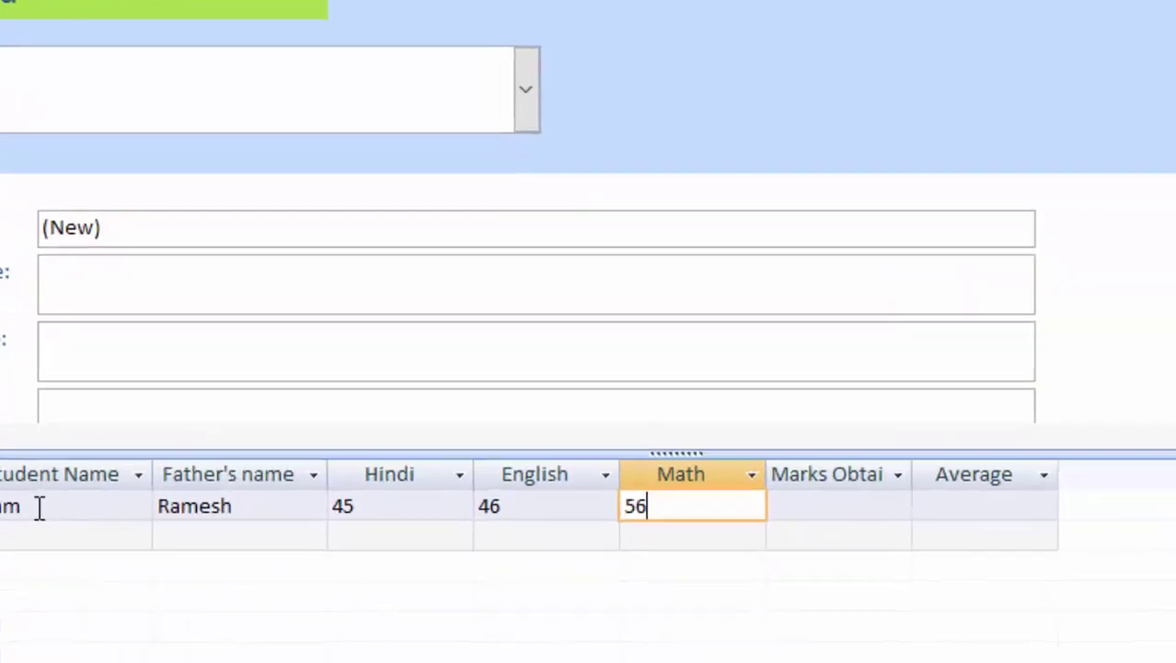
pyautogui.press('Tab')
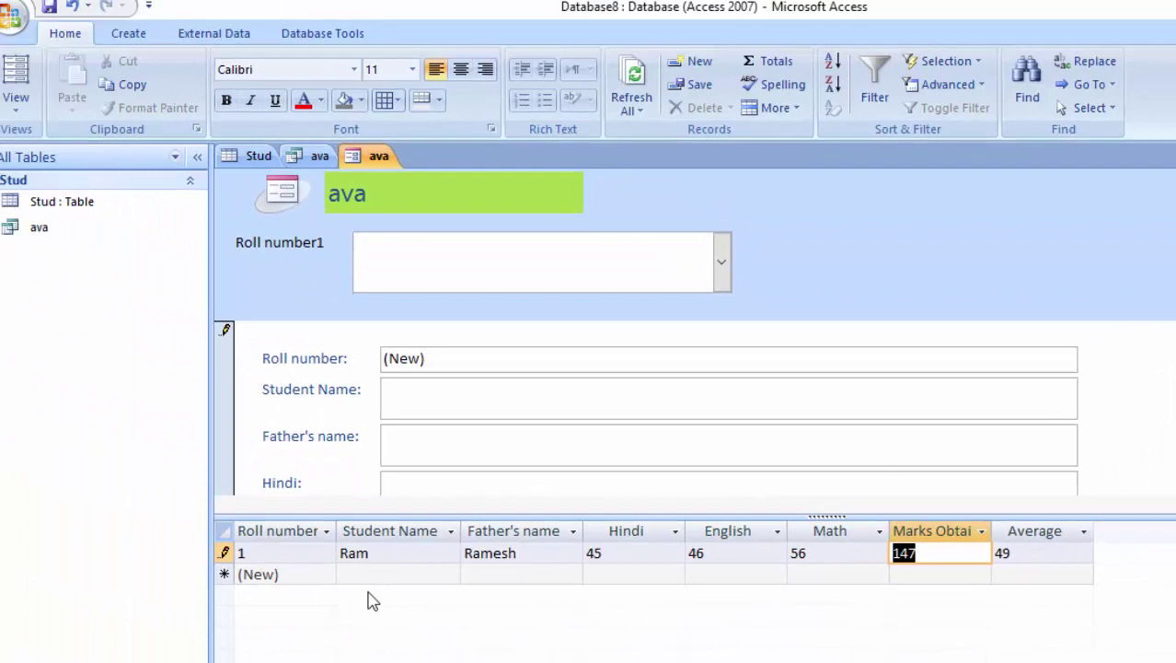
# Step: Confirm the Roll number list offers only the first student, then start typing the second student's name
pyautogui.click(372, 572)
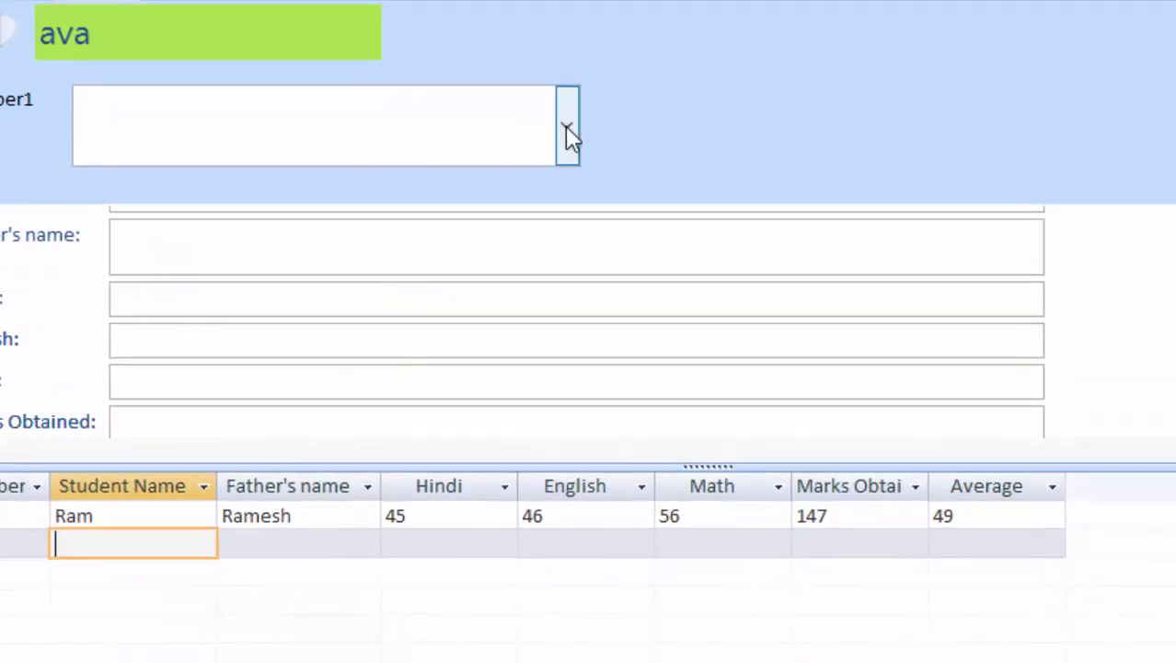
pyautogui.click(565, 125)
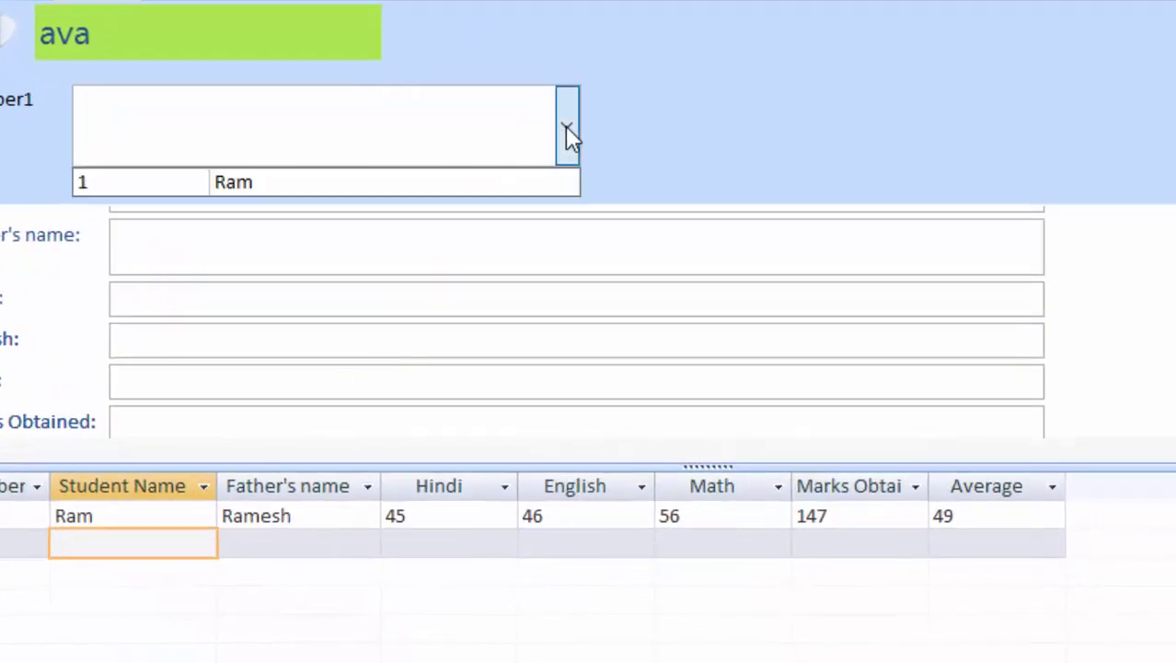
pyautogui.click(565, 125)
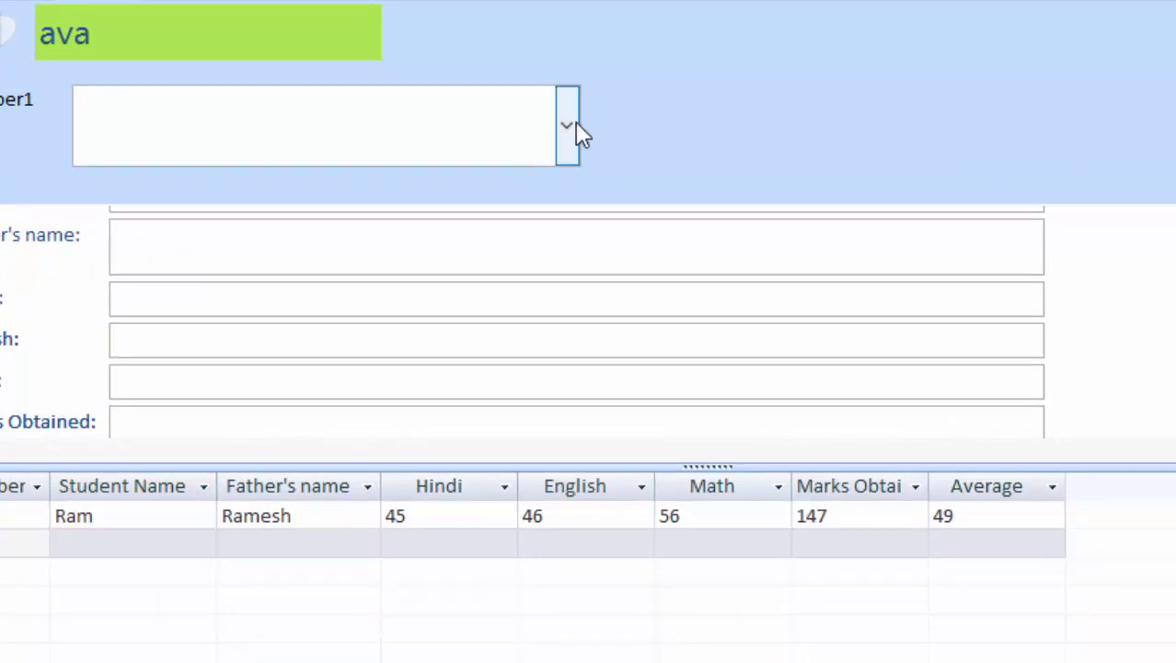
pyautogui.click(576, 125)
pyautogui.click(568, 129)
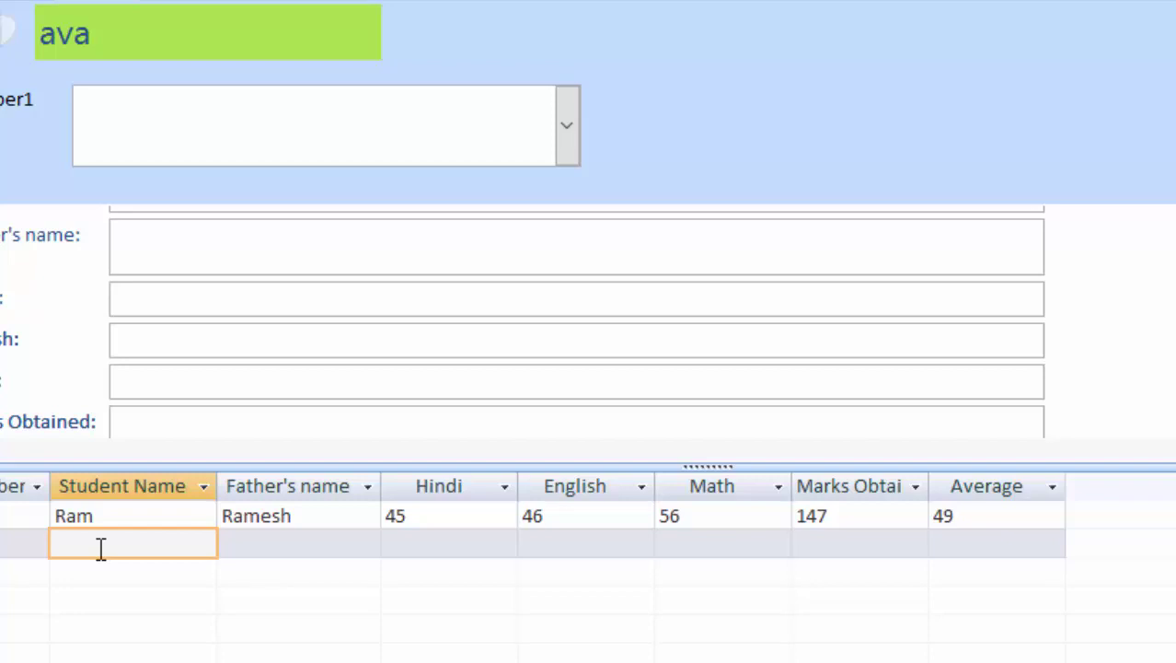
pyautogui.write('Ash')
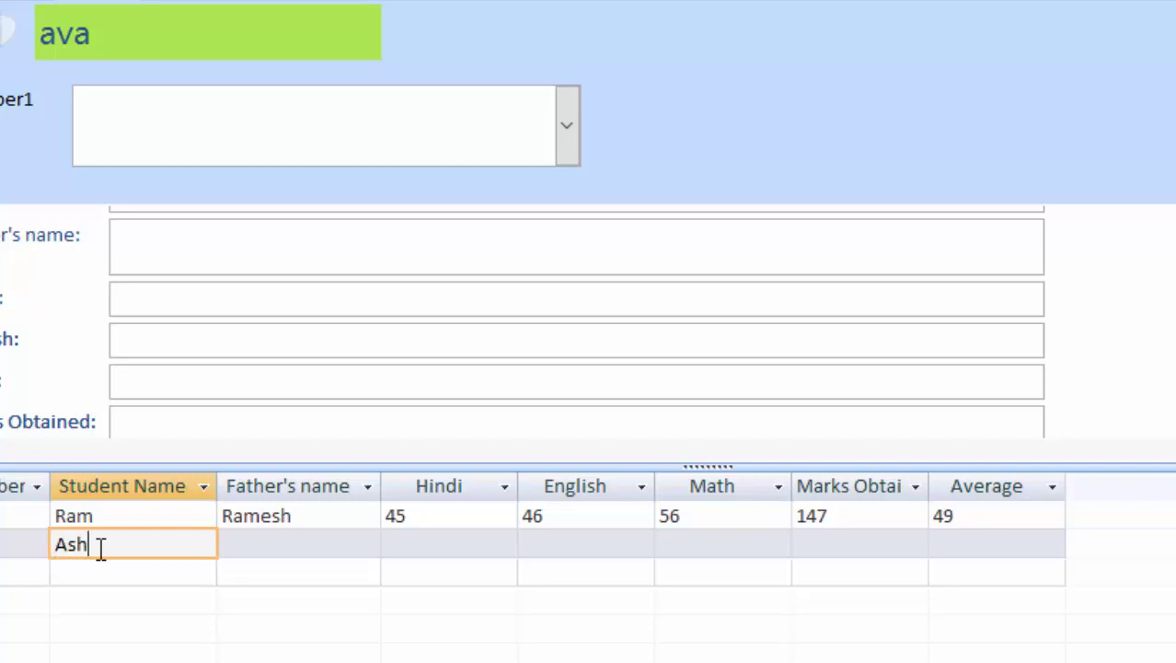
pyautogui.write('ok')
# Step: Finish the second student's record with father's name and marks 65, 67, 76, then auto-fit the Average column
pyautogui.press('Tab')
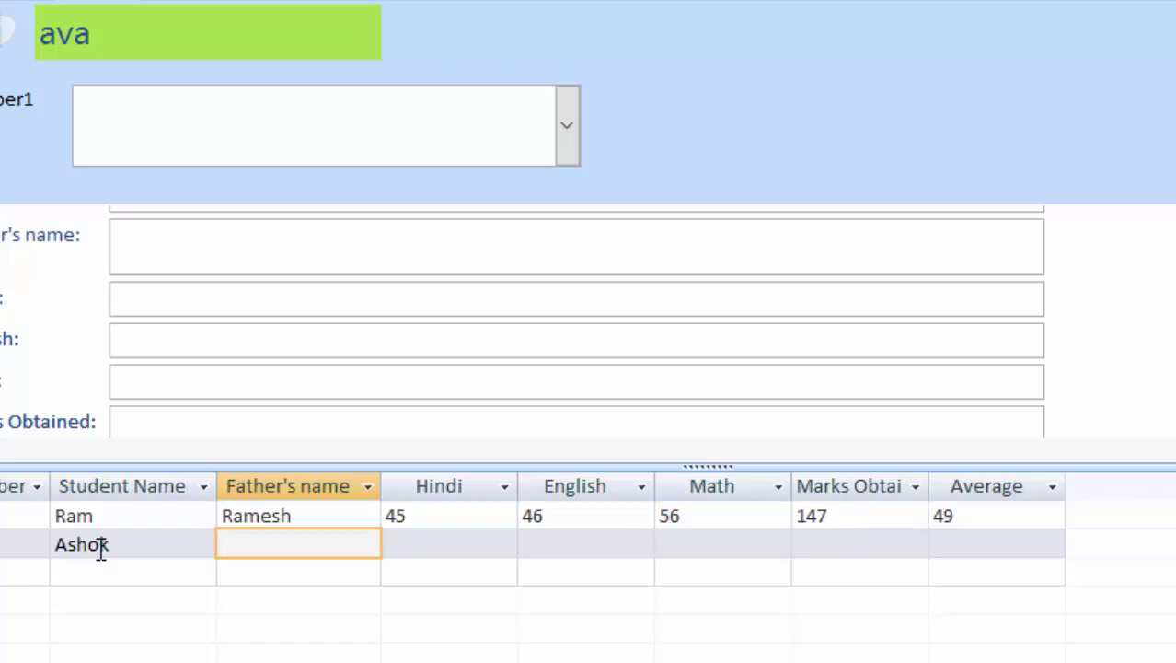
pyautogui.write('Kri')
pyautogui.write('shna ')
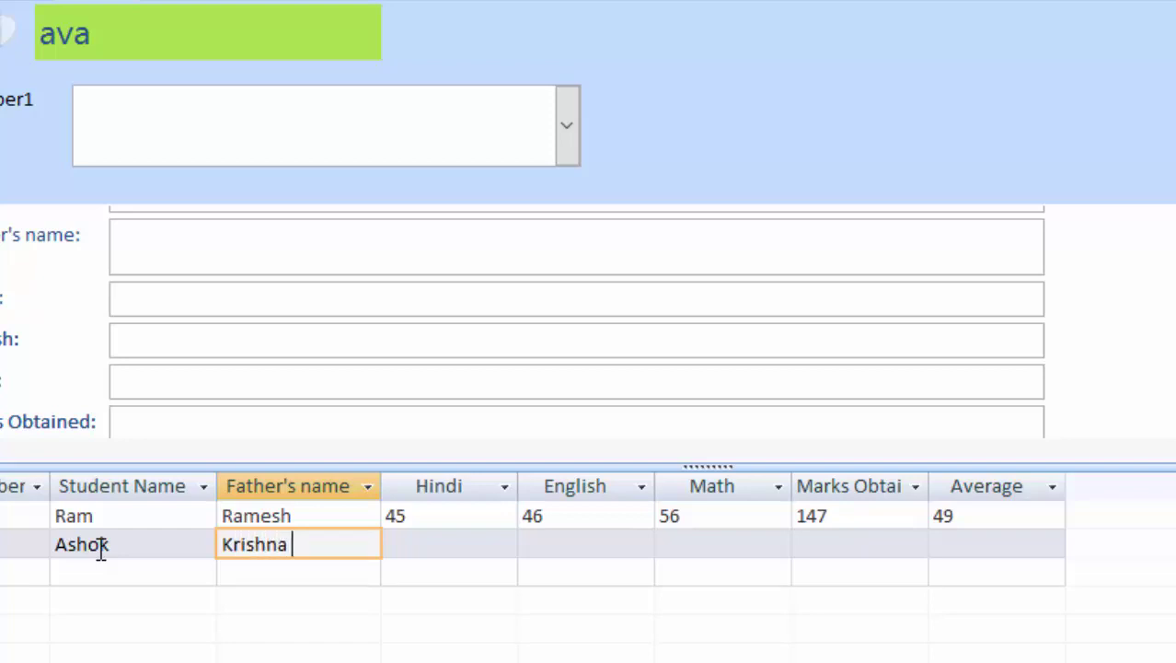
pyautogui.write('kant')
pyautogui.press('Tab')
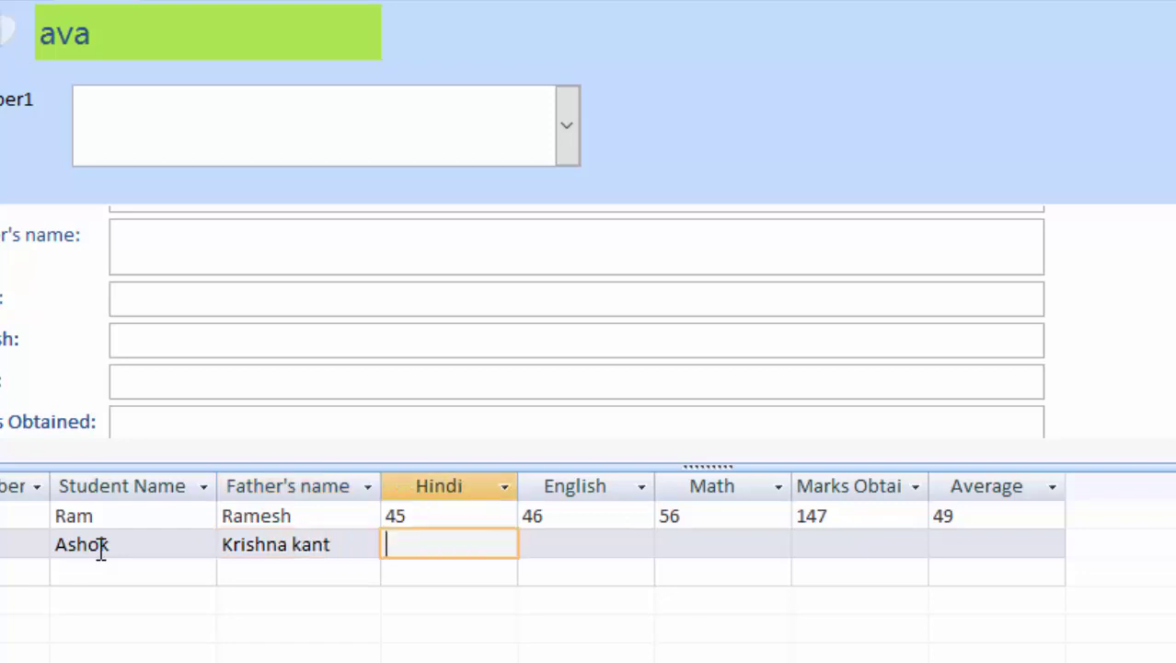
pyautogui.write('65')
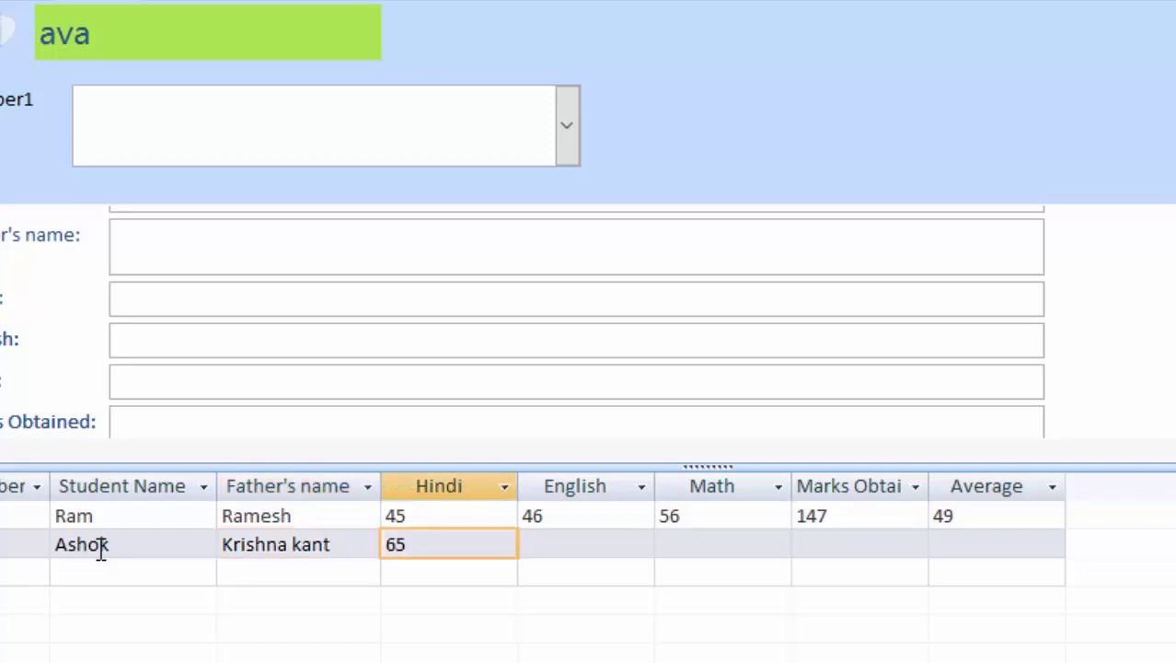
pyautogui.press('Tab')
pyautogui.write('67')
pyautogui.press('Tab')
pyautogui.write('7')
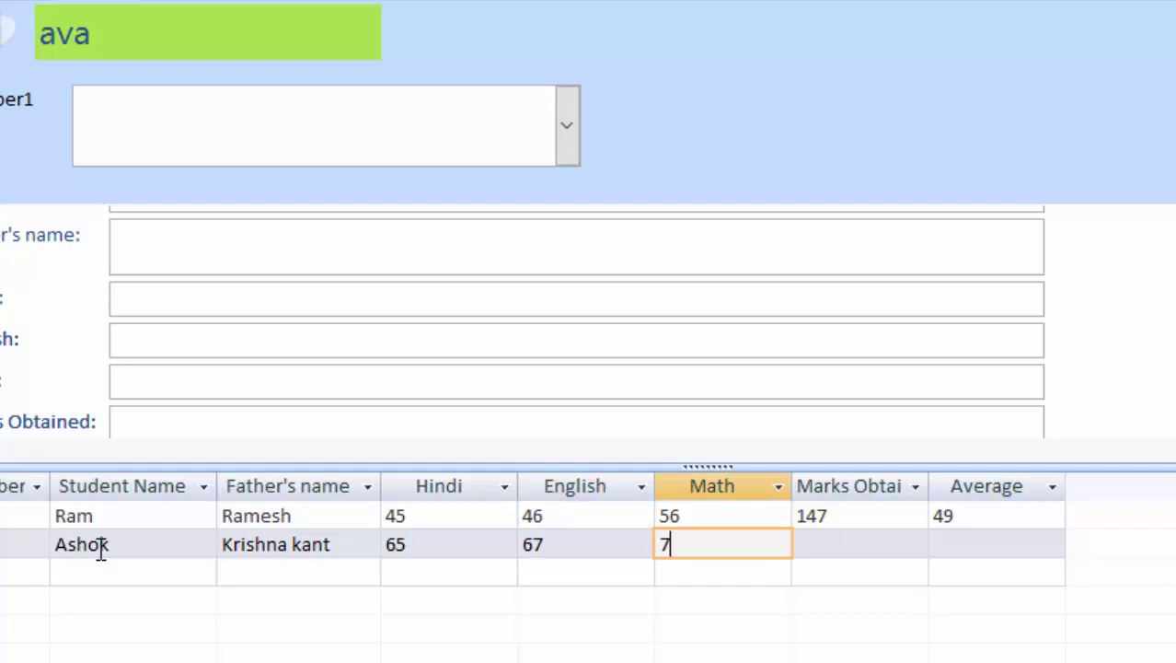
pyautogui.write('6')
pyautogui.press('Tab')
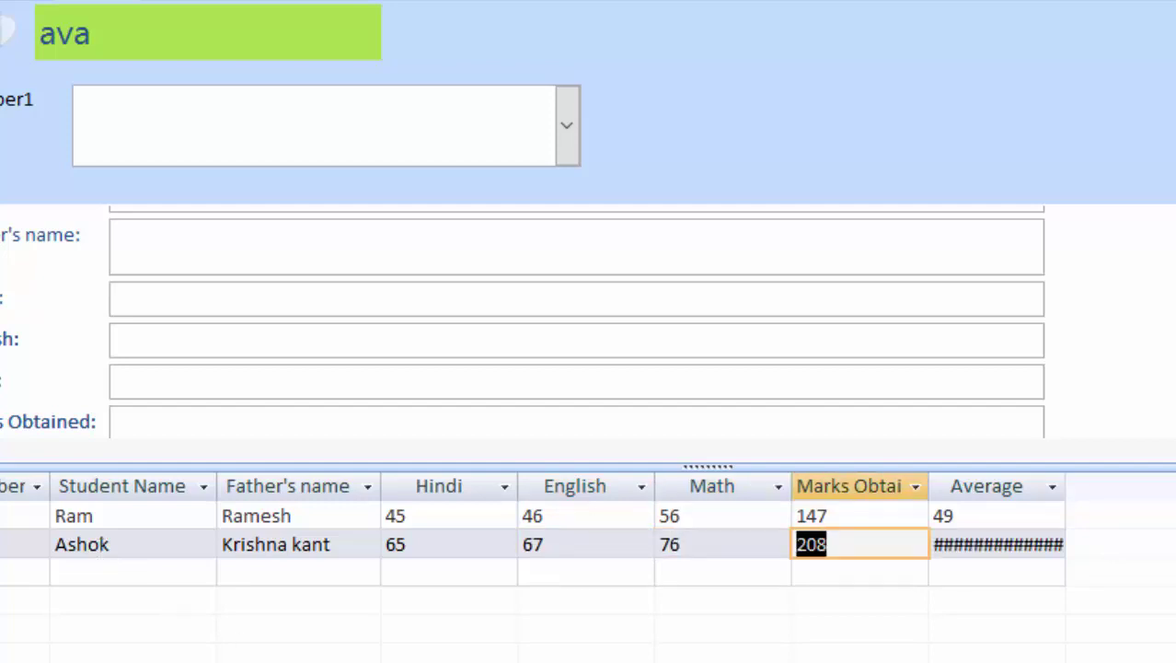
pyautogui.doubleClick(1065, 485)
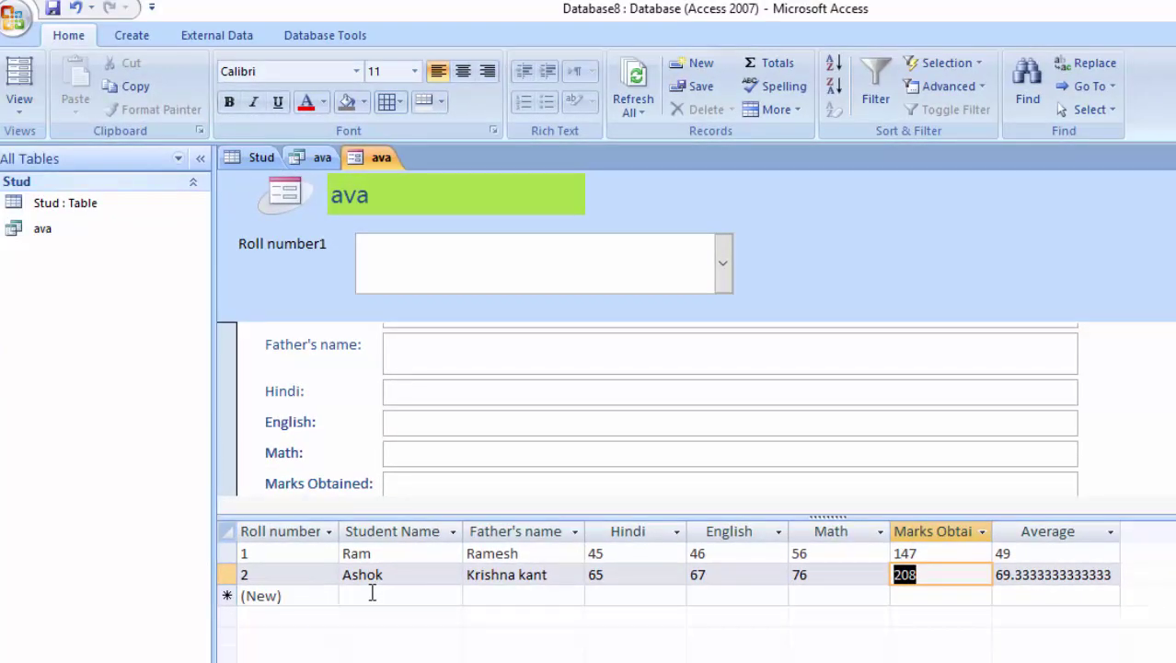
pyautogui.press('Tab')
# Step: Add a third student with father's name and marks 54, 65 and 67, totalling 186
pyautogui.click(367, 595)
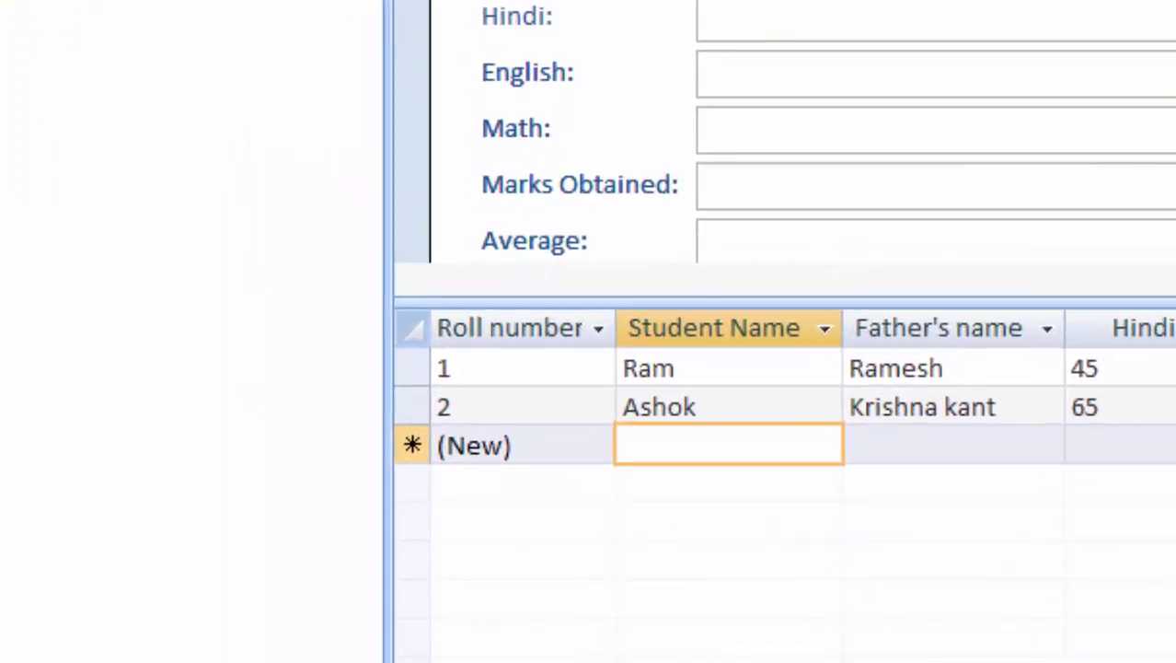
pyautogui.write('A')
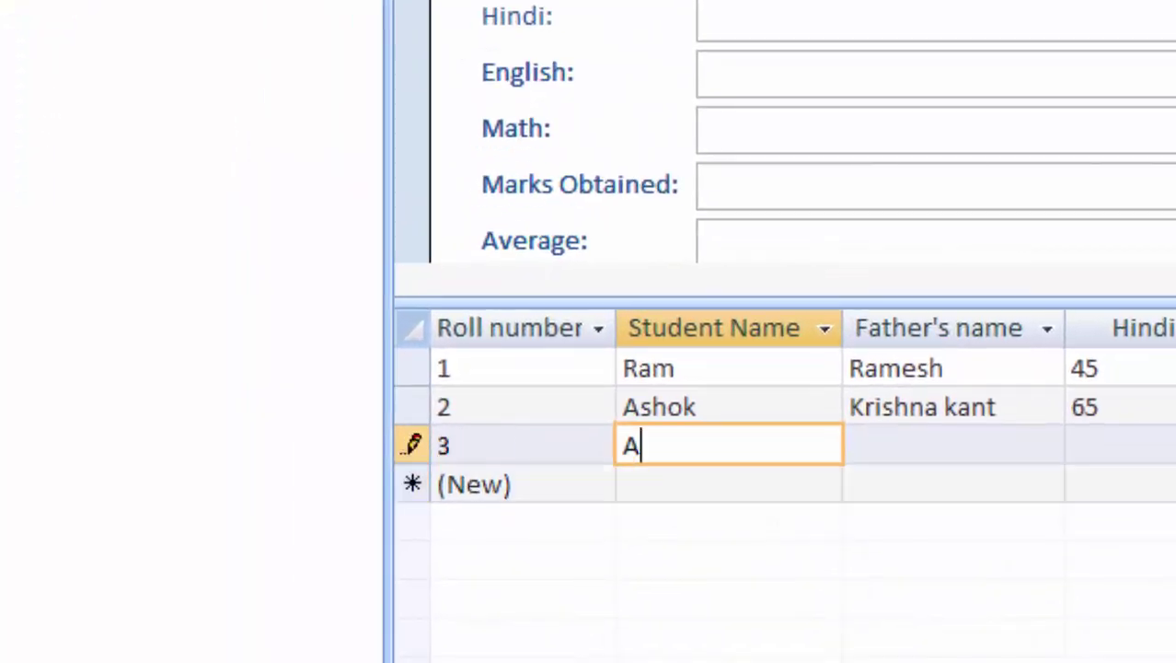
pyautogui.write('vin')
pyautogui.write('ash')
pyautogui.press('Tab')
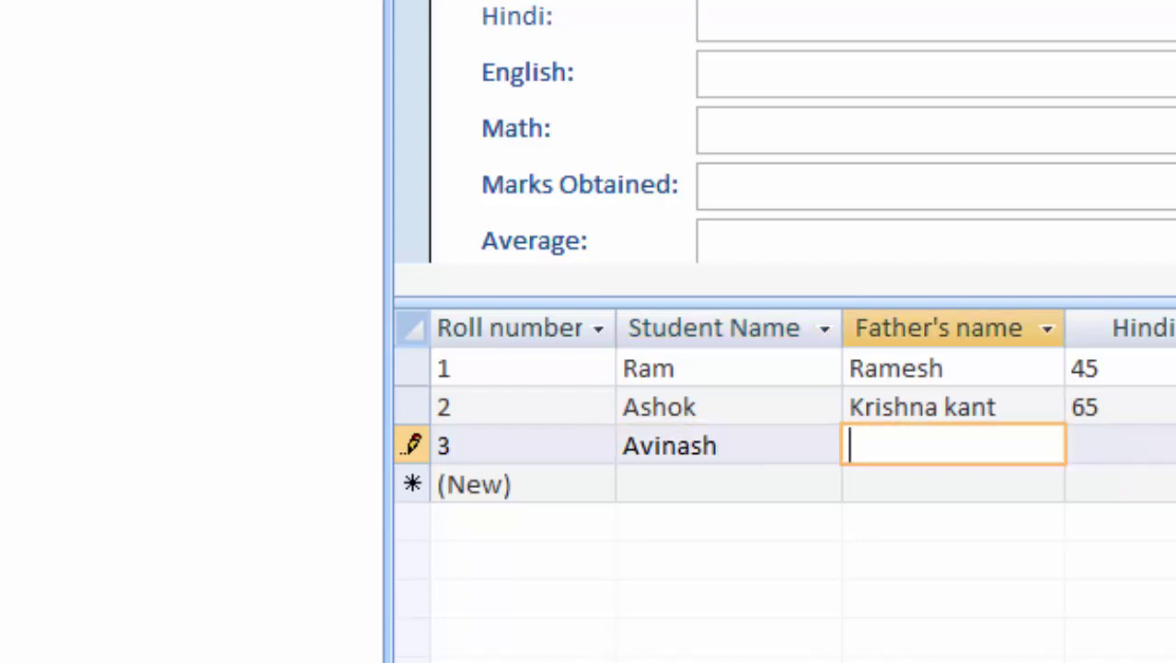
pyautogui.write('R')
pyautogui.write('atnes')
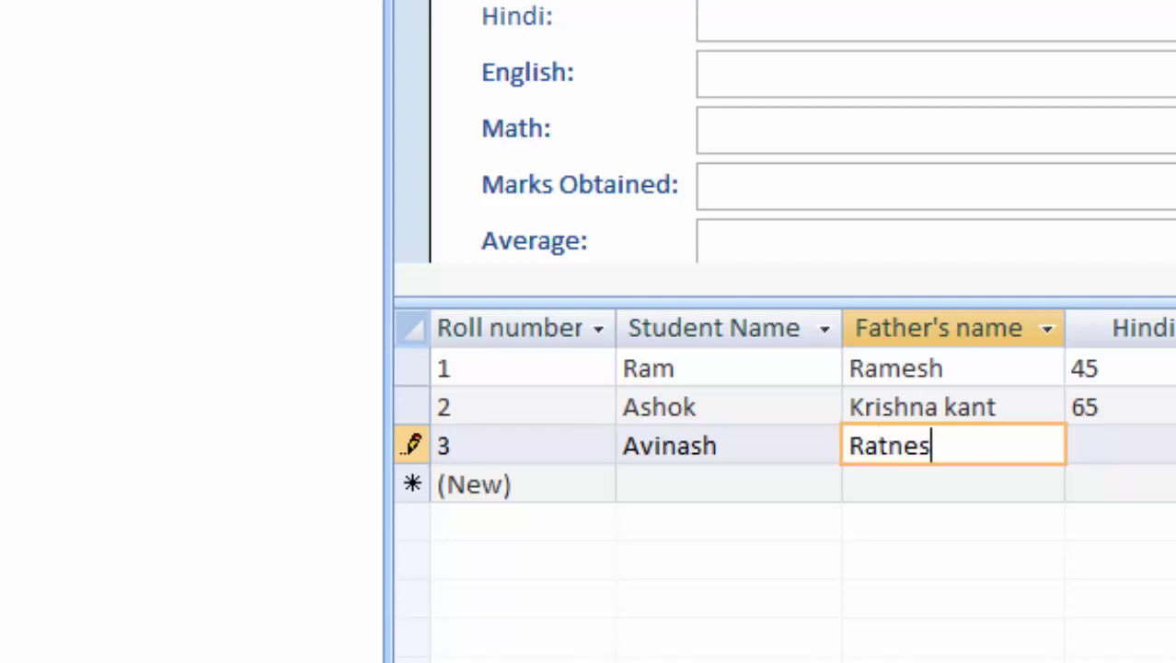
pyautogui.write('h')
pyautogui.press('Tab')
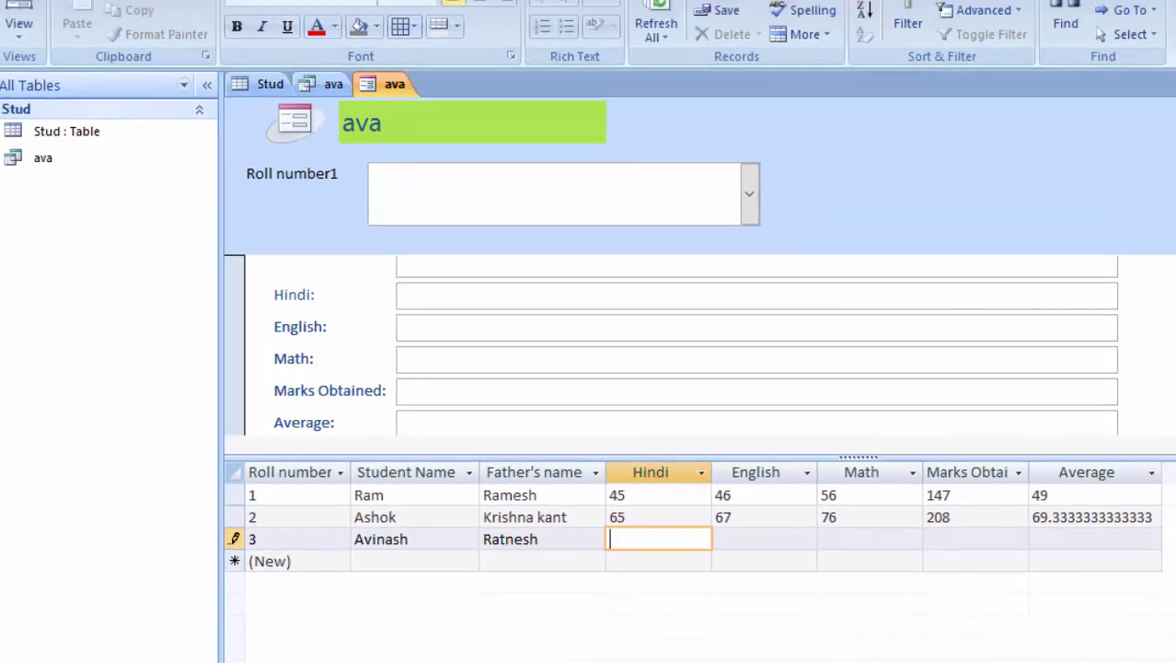
pyautogui.write('54')
pyautogui.press('Tab')
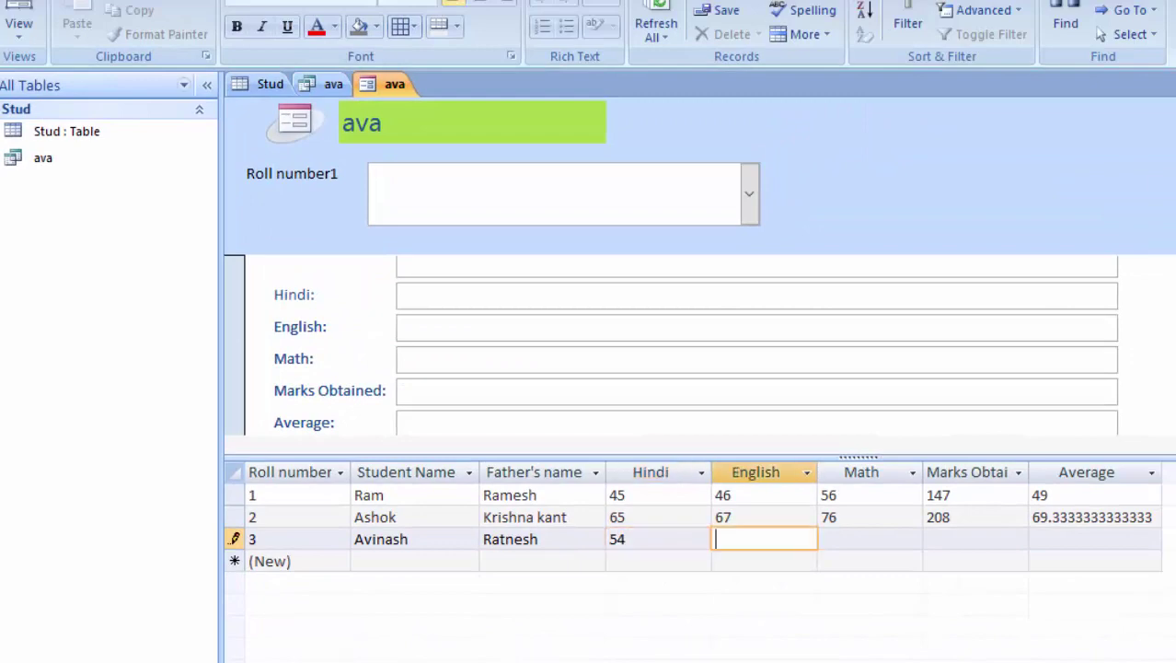
pyautogui.write('6')
pyautogui.write('5')
pyautogui.press('Tab')
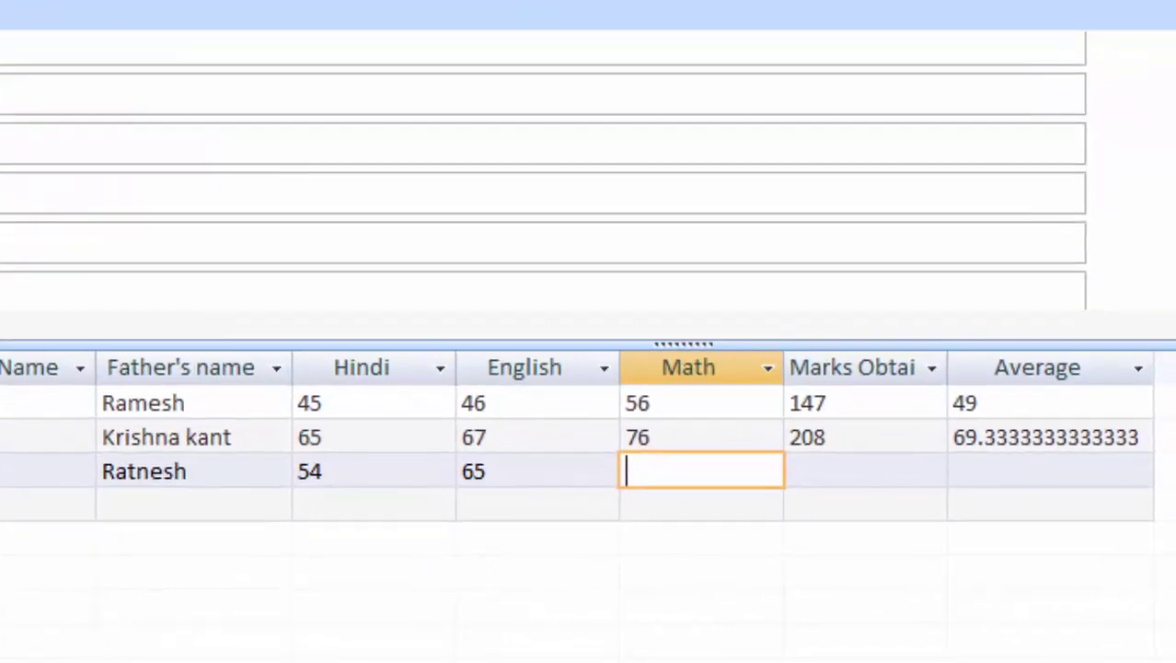
pyautogui.write('67')
pyautogui.press('Tab')
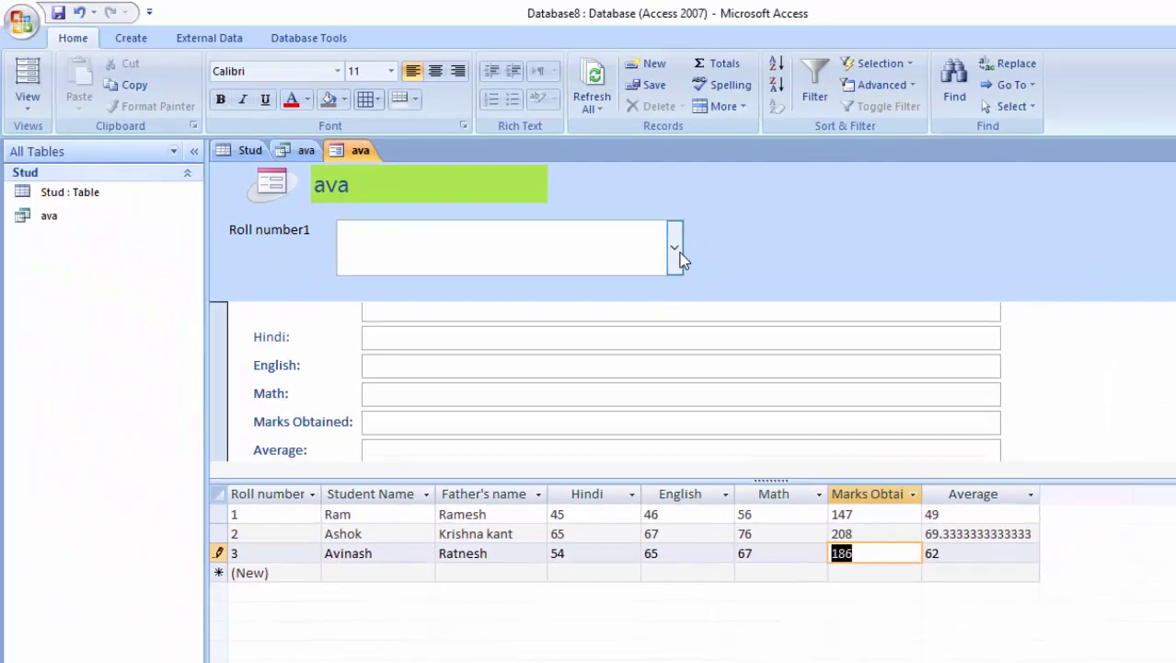
pyautogui.click(674, 244)
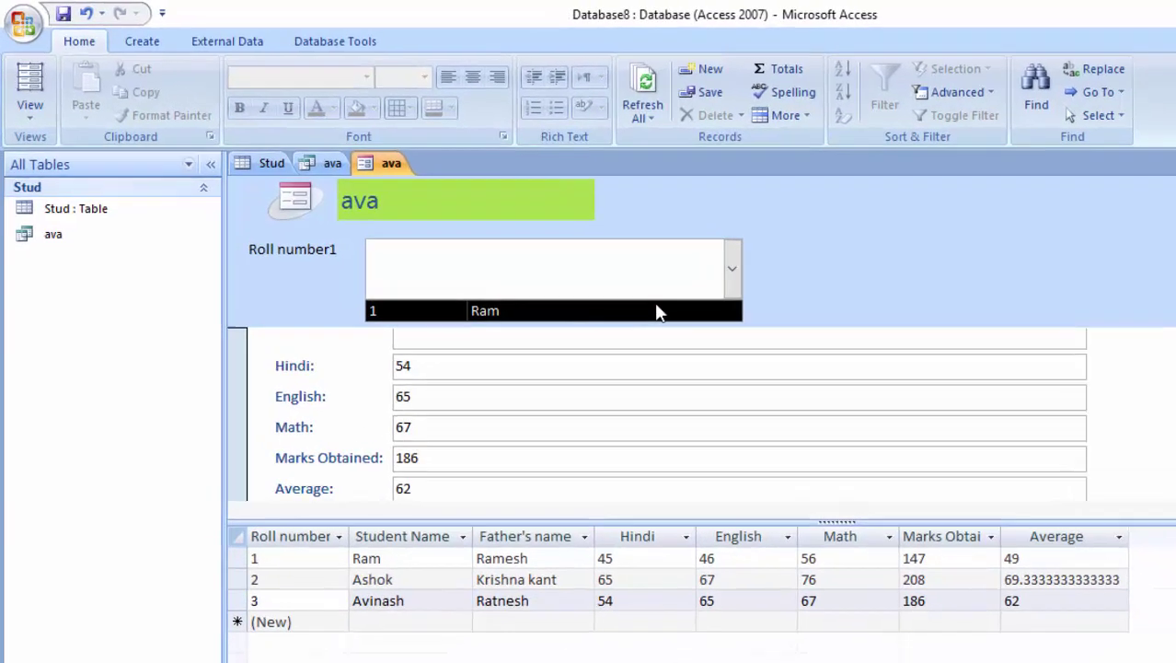
# Step: Load roll number 1's record into the form from the Roll number1 list
pyautogui.click(607, 286)
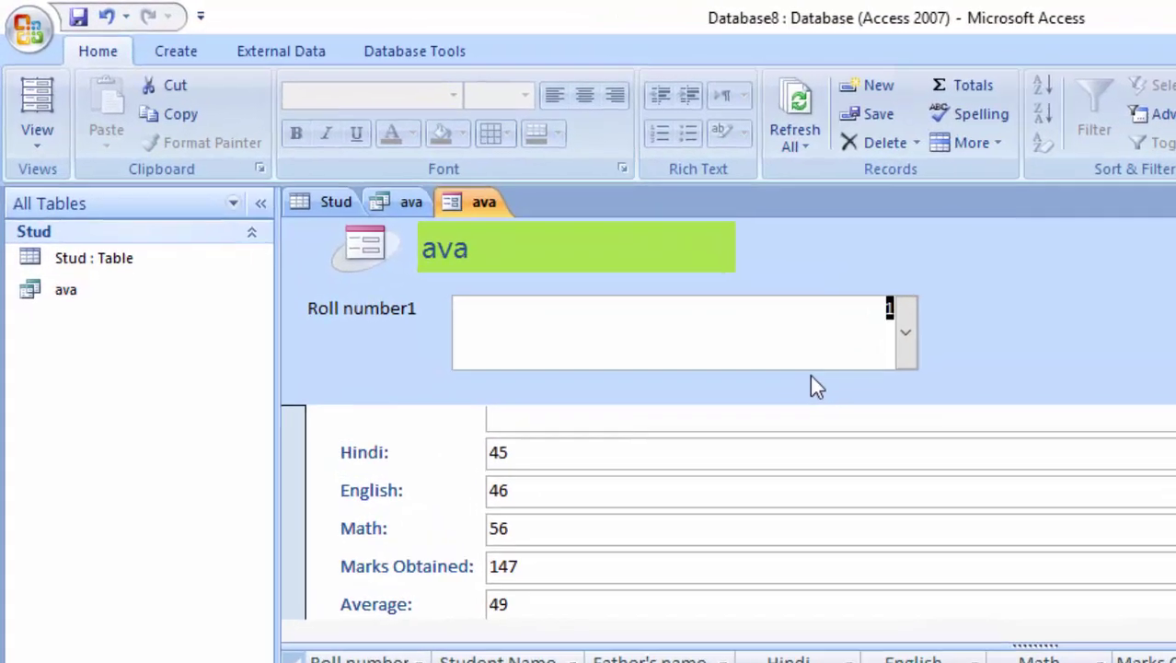
pyautogui.click(907, 351)
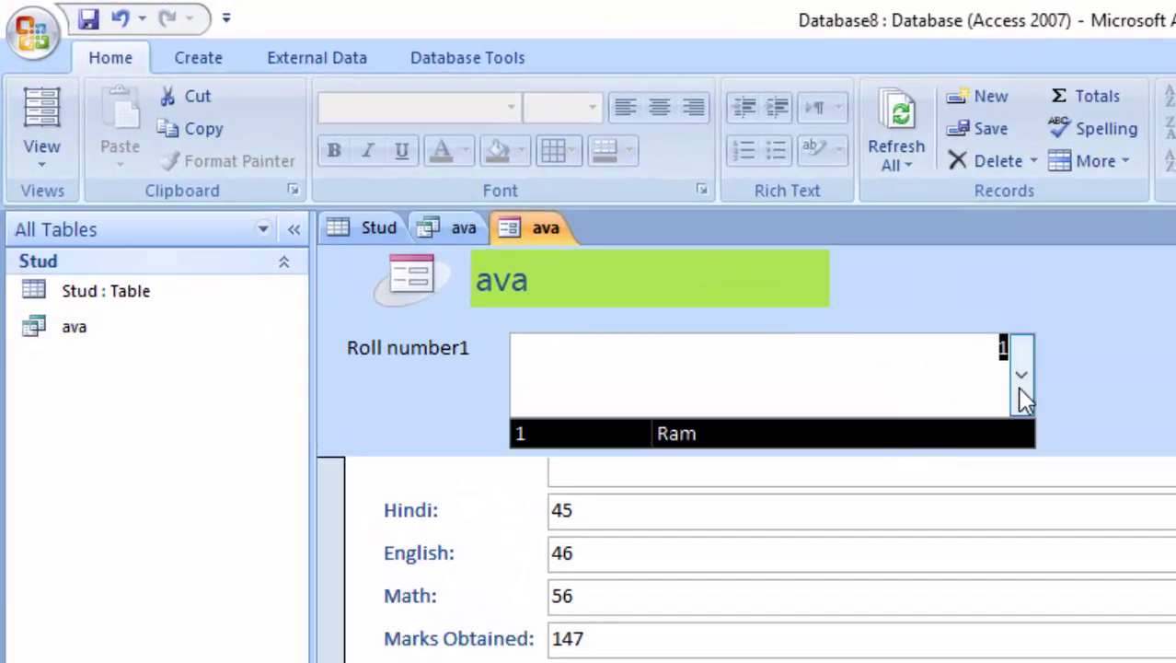
pyautogui.click(1020, 388)
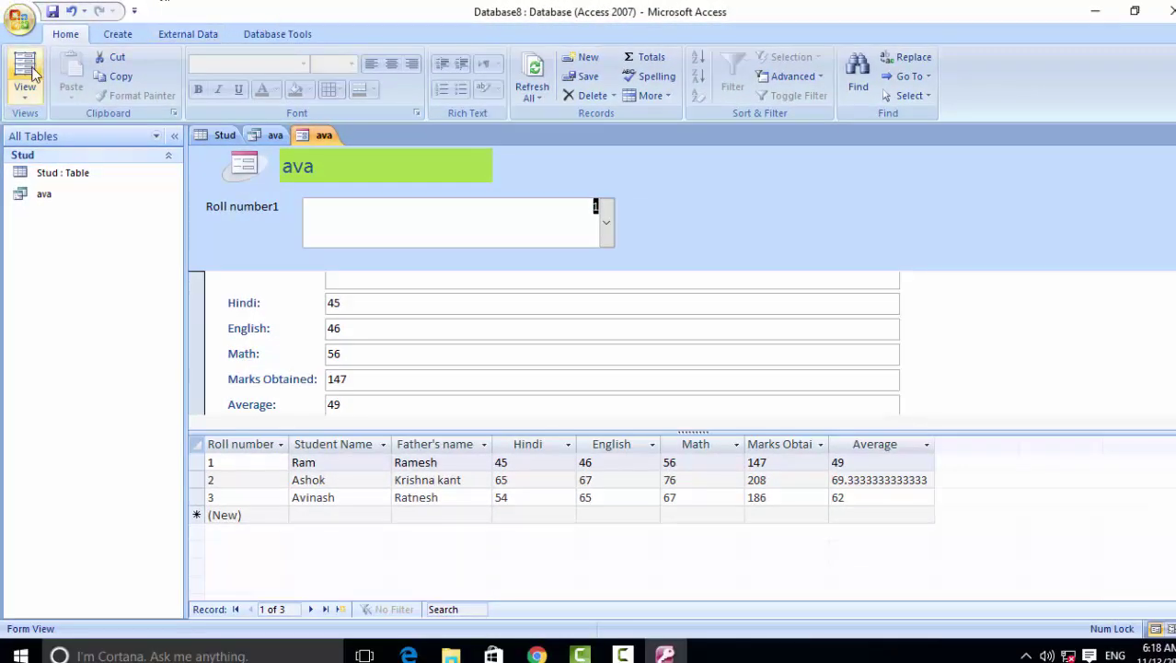
# Step: Save the split form under the name ava
pyautogui.click(20, 18)
pyautogui.click(53, 122)
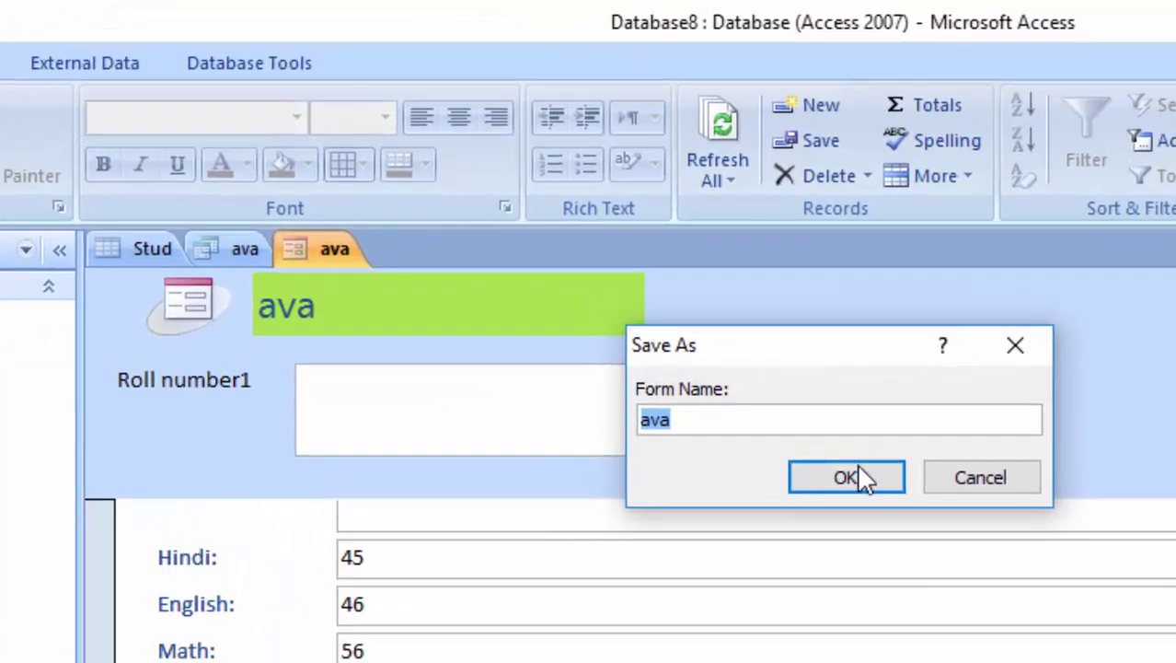
pyautogui.click(844, 477)
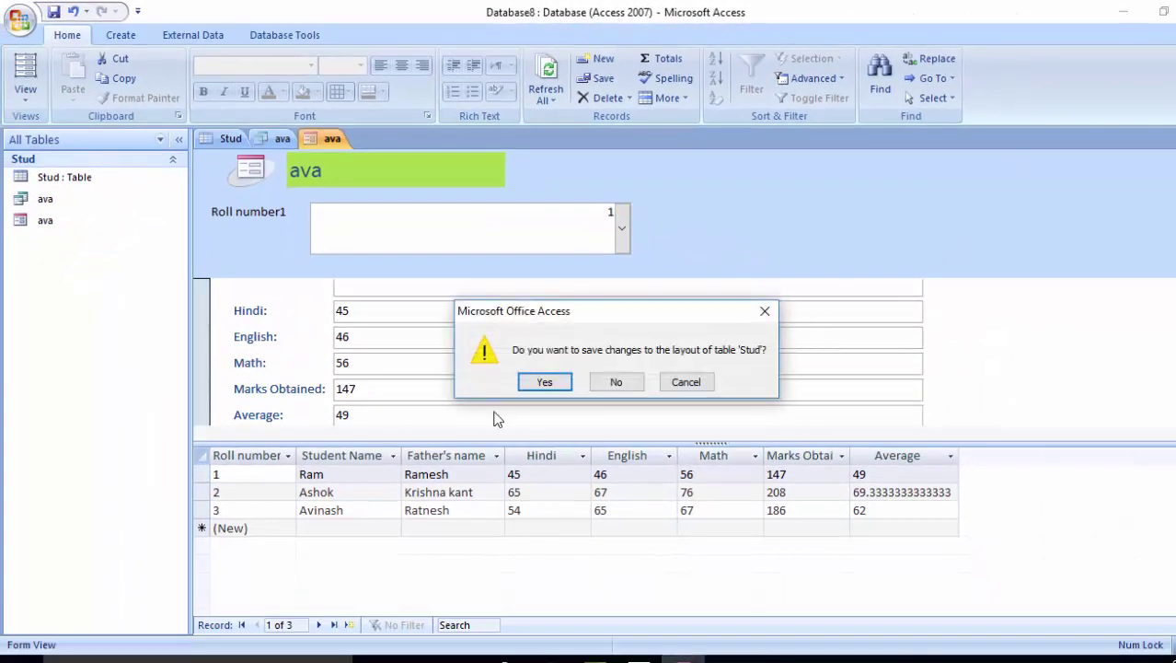
# Step: Discard Stud's layout changes, relaunch Access, reopen Database8 and select the ava form
pyautogui.click(610, 381)
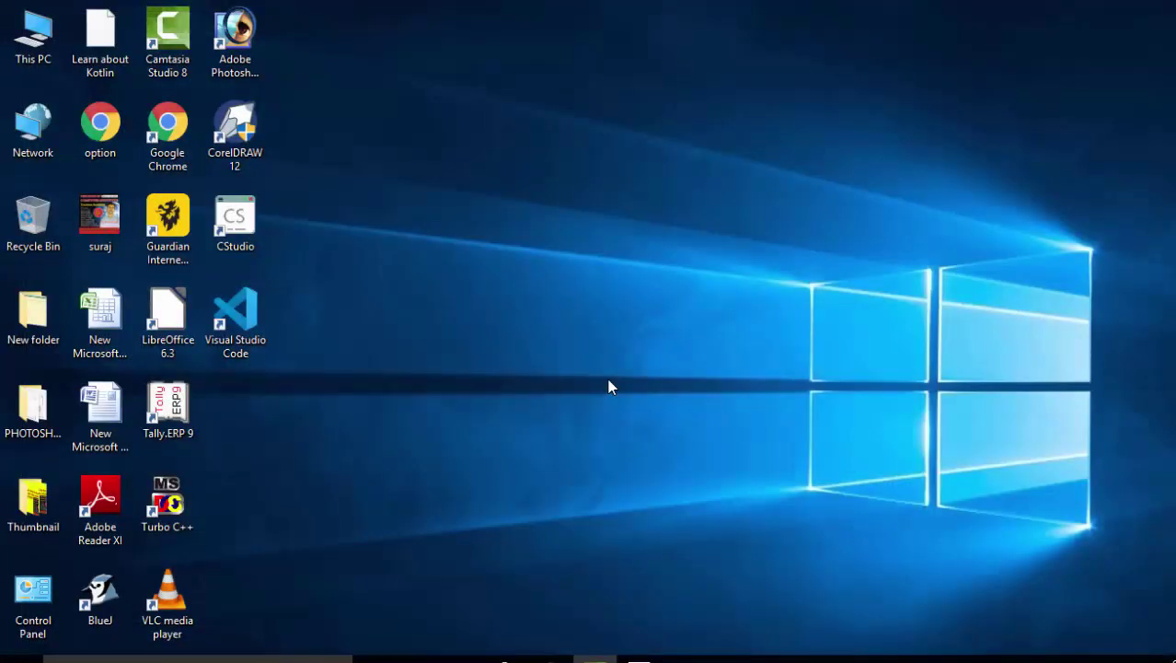
pyautogui.press('super+r')
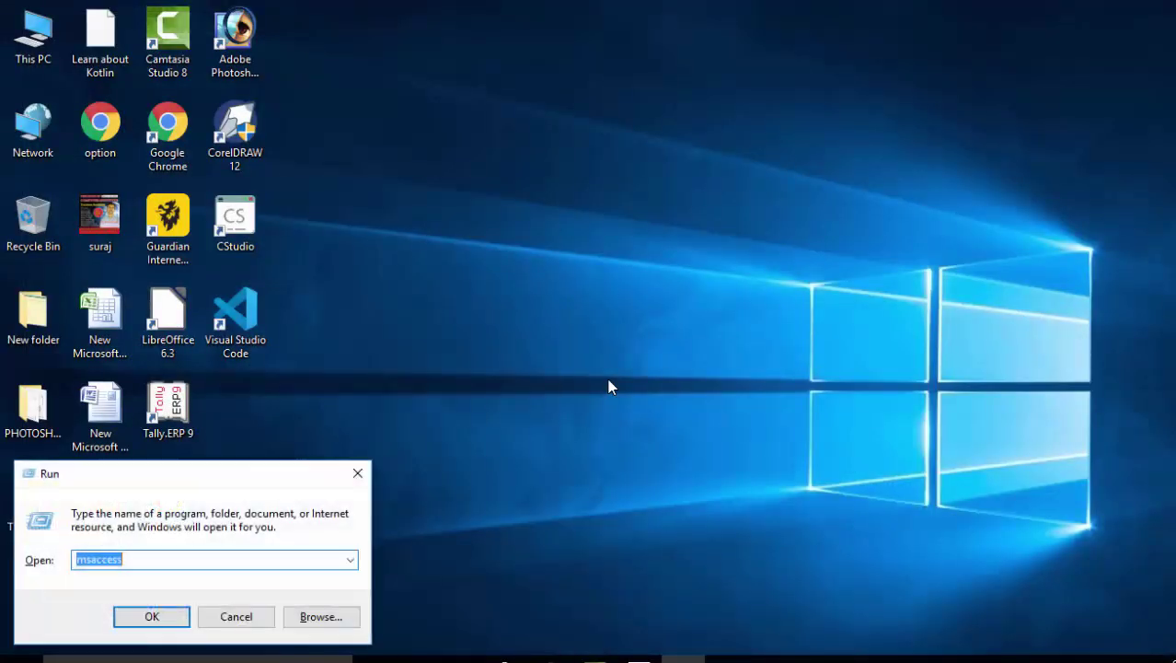
pyautogui.press('Return')
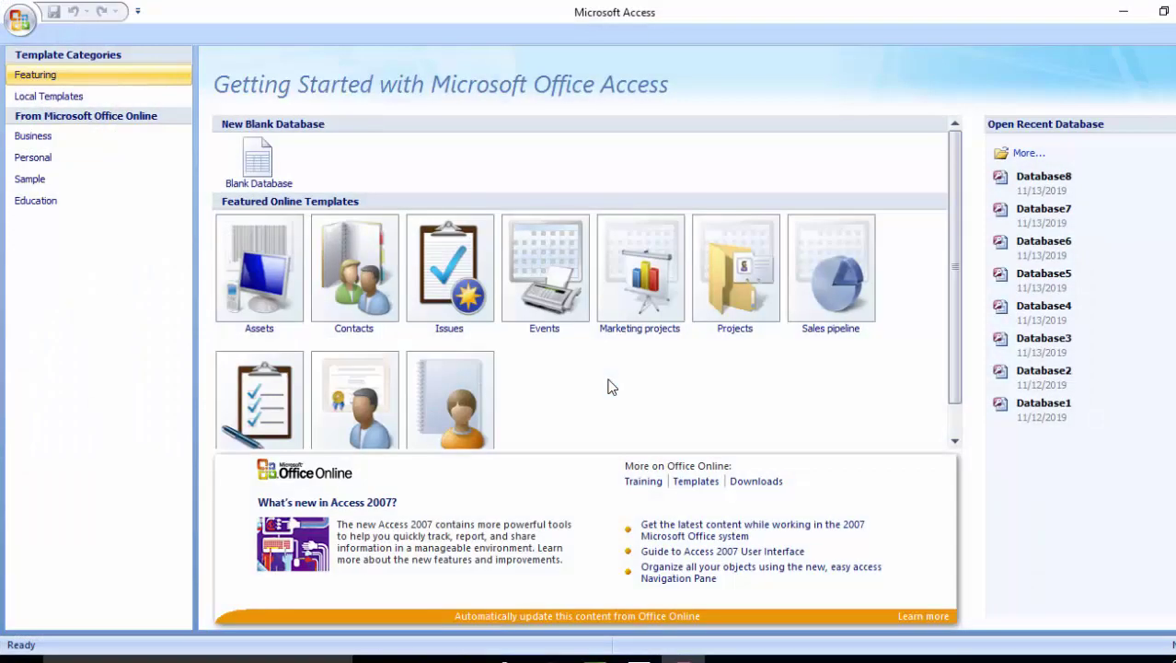
pyautogui.click(1068, 186)
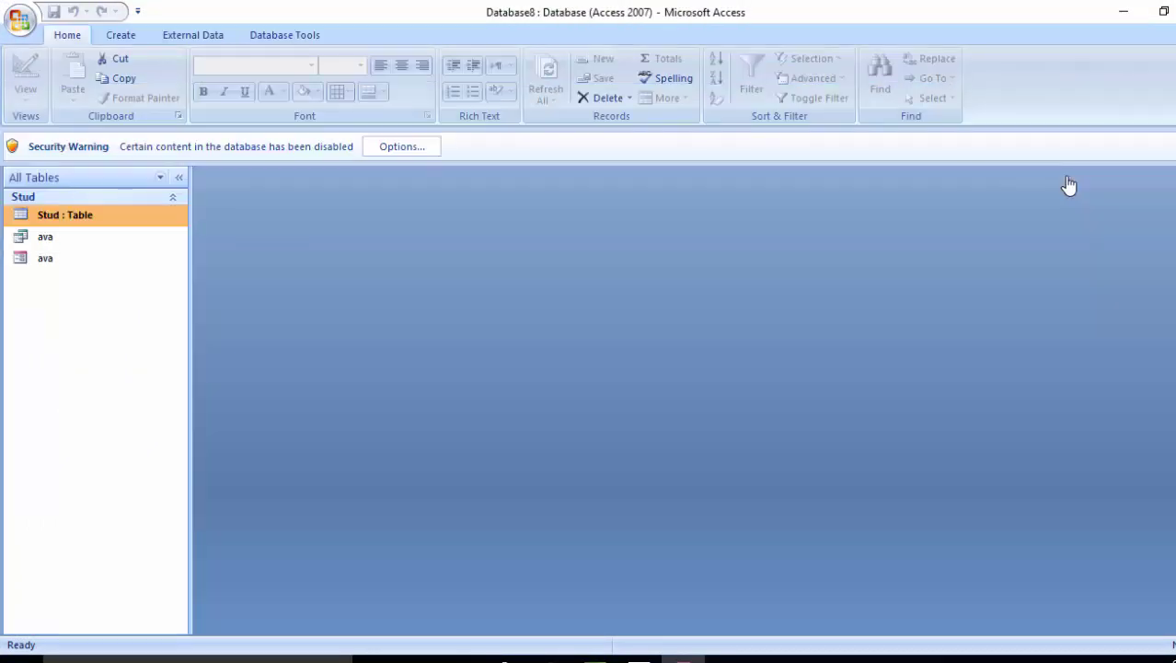
pyautogui.click(58, 265)
# Step: Open the ava form and use the Roll number1 list to jump to roll numbers 2, then 3
pyautogui.doubleClick(58, 266)
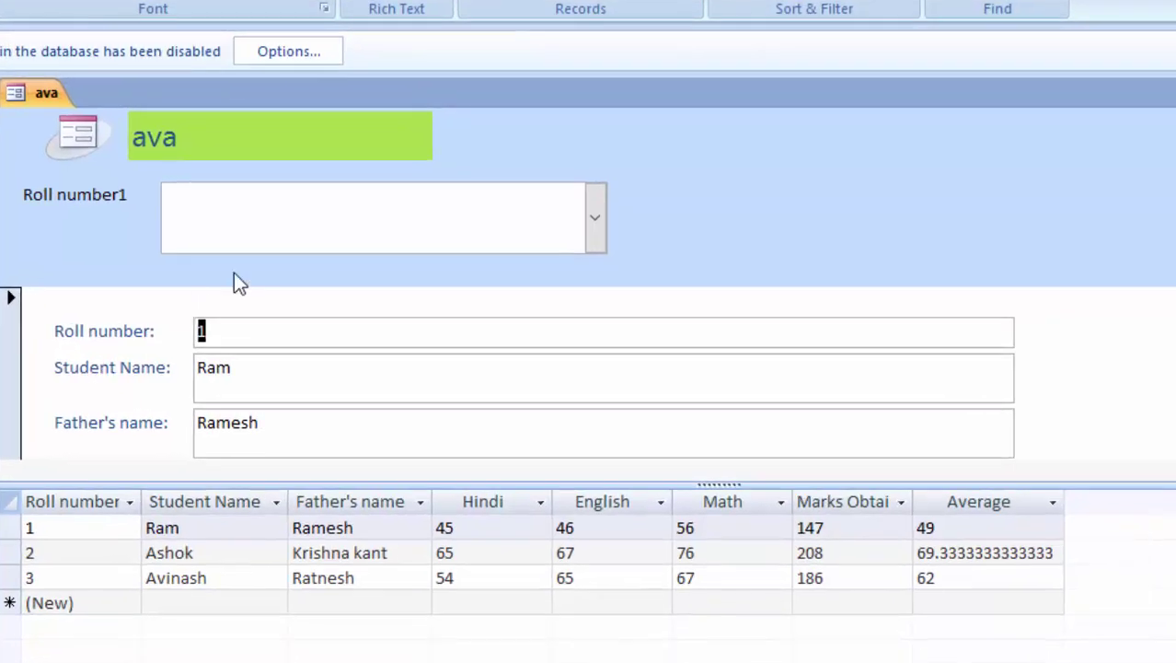
pyautogui.click(594, 219)
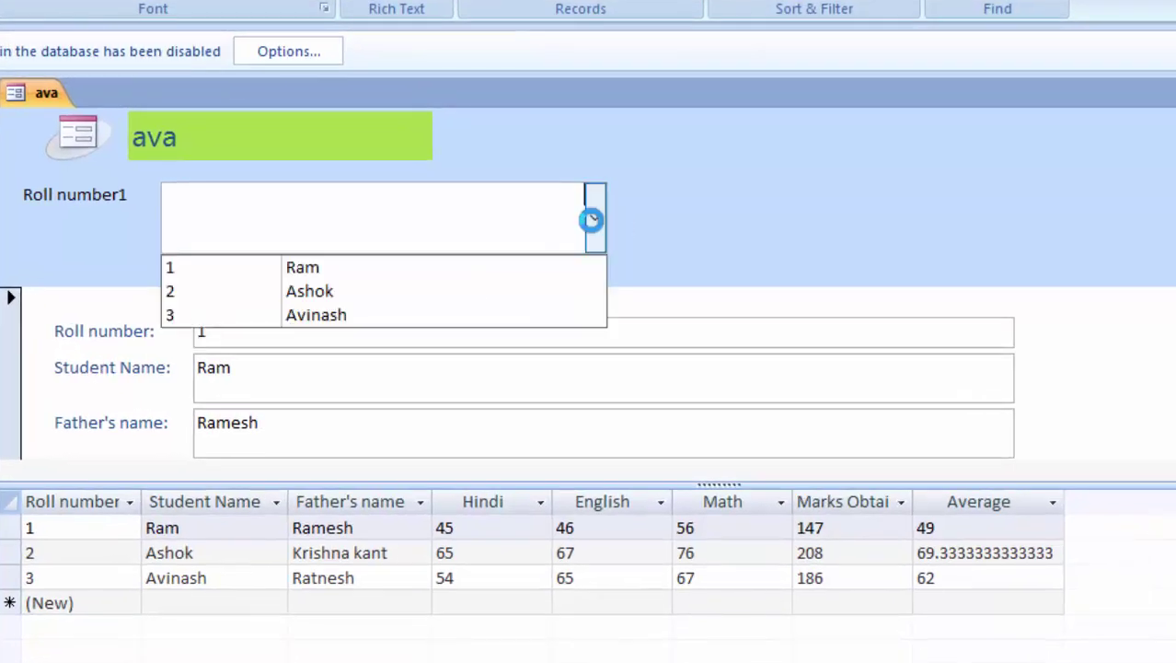
pyautogui.click(391, 291)
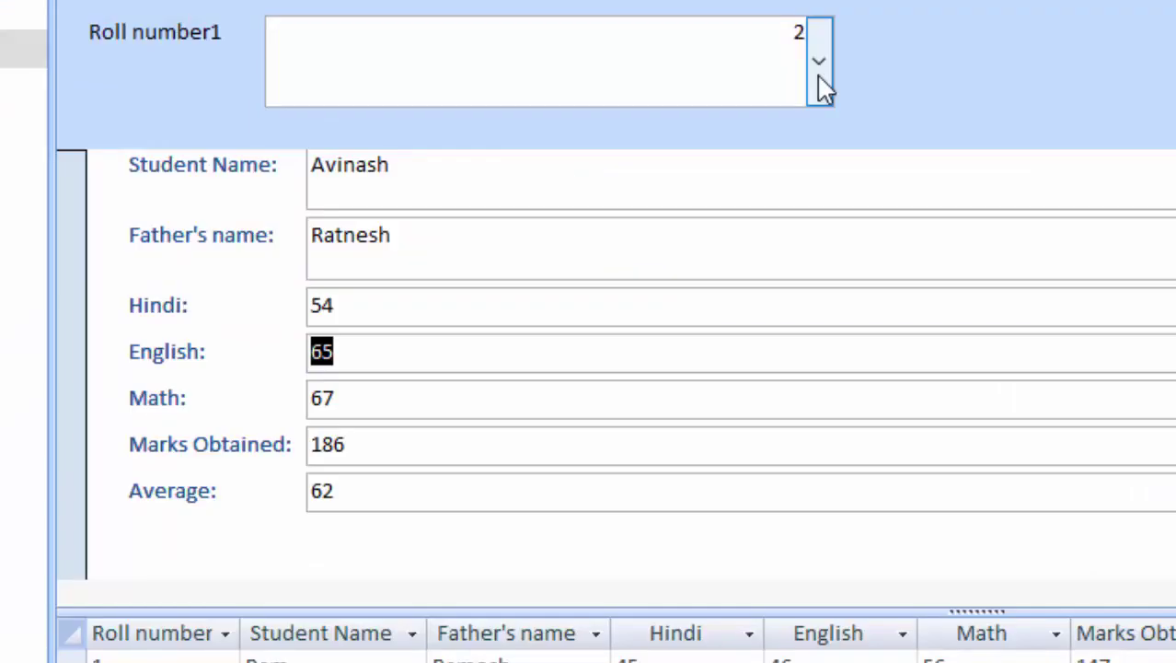
pyautogui.click(818, 61)
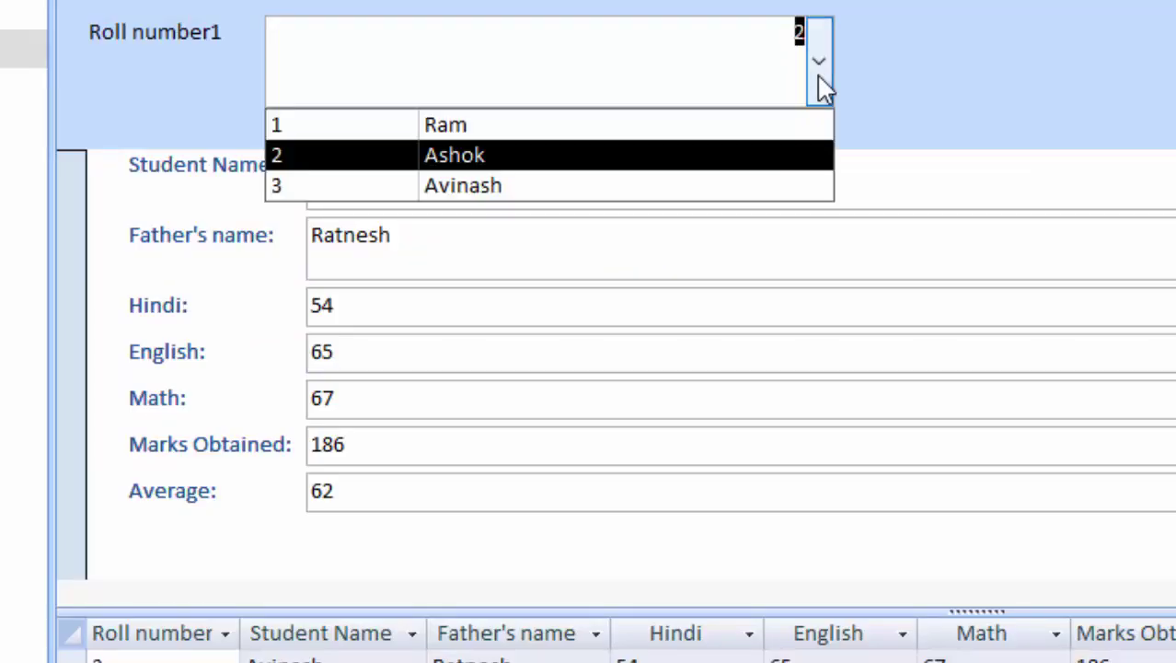
pyautogui.click(534, 186)
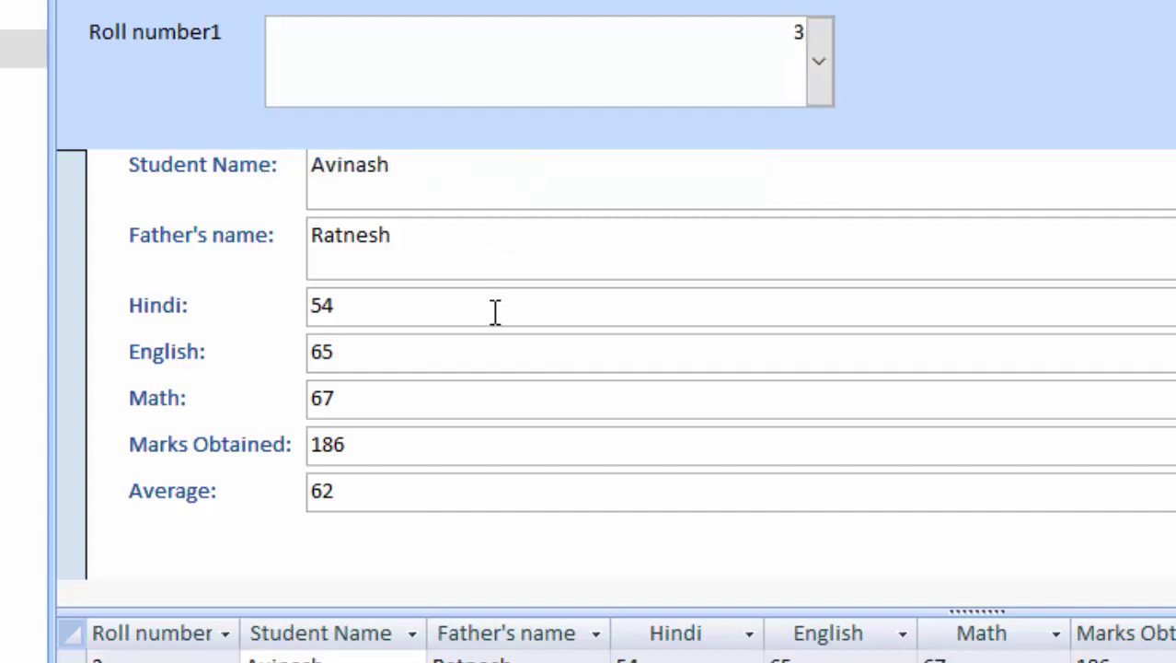
pyautogui.scroll(-3, 221, 538)
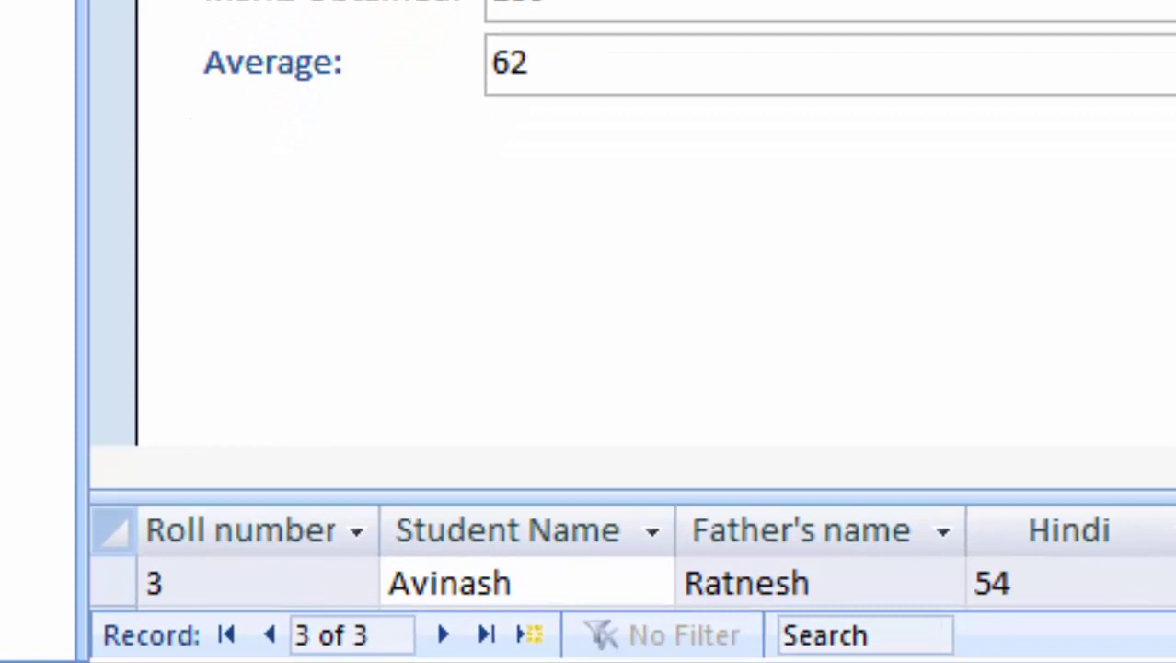
# Step: Enlarge the datasheet and add a fourth student with father's name and marks 45, 56 and 78
pyautogui.moveTo(589, 497); pyautogui.dragTo(589, 215)
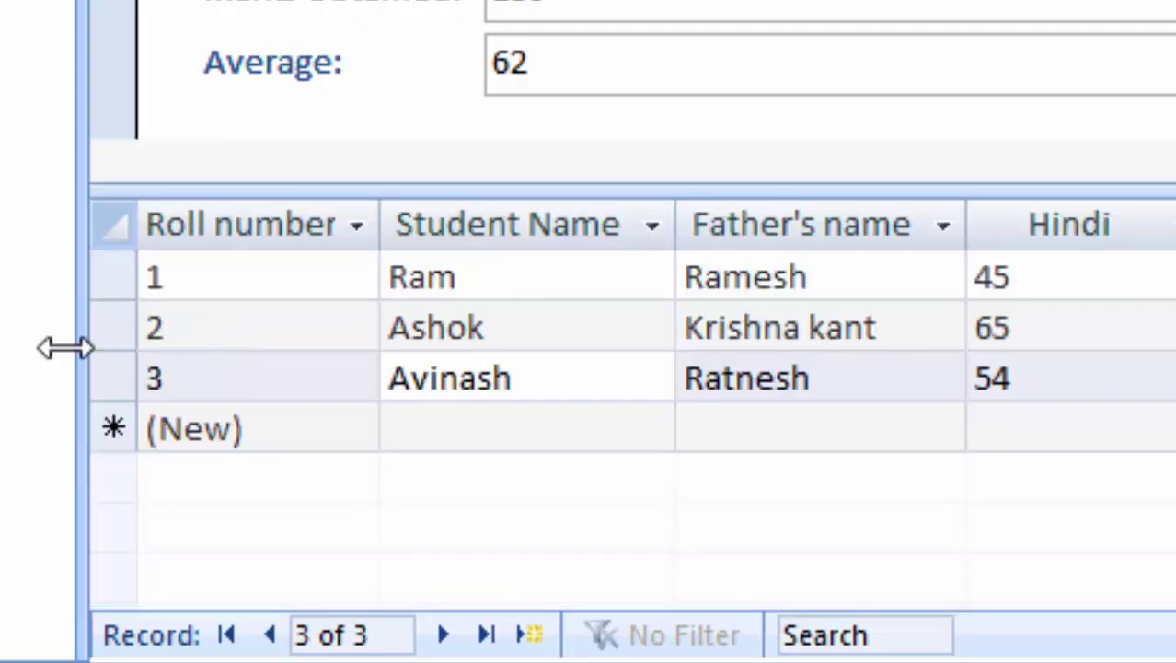
pyautogui.click(442, 425)
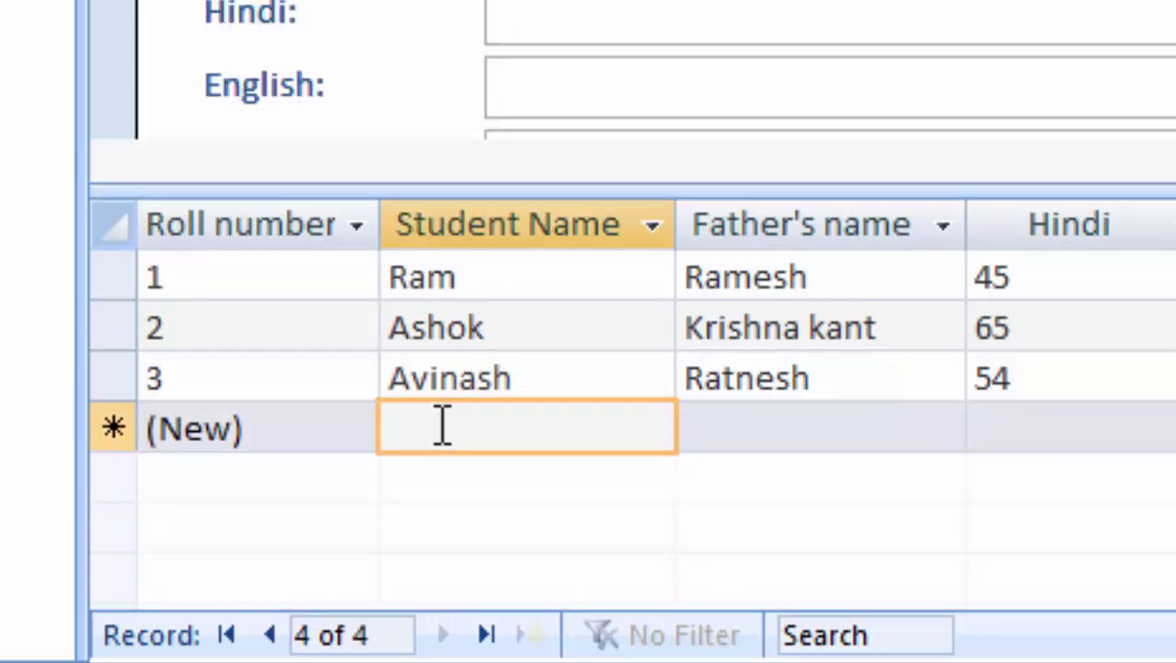
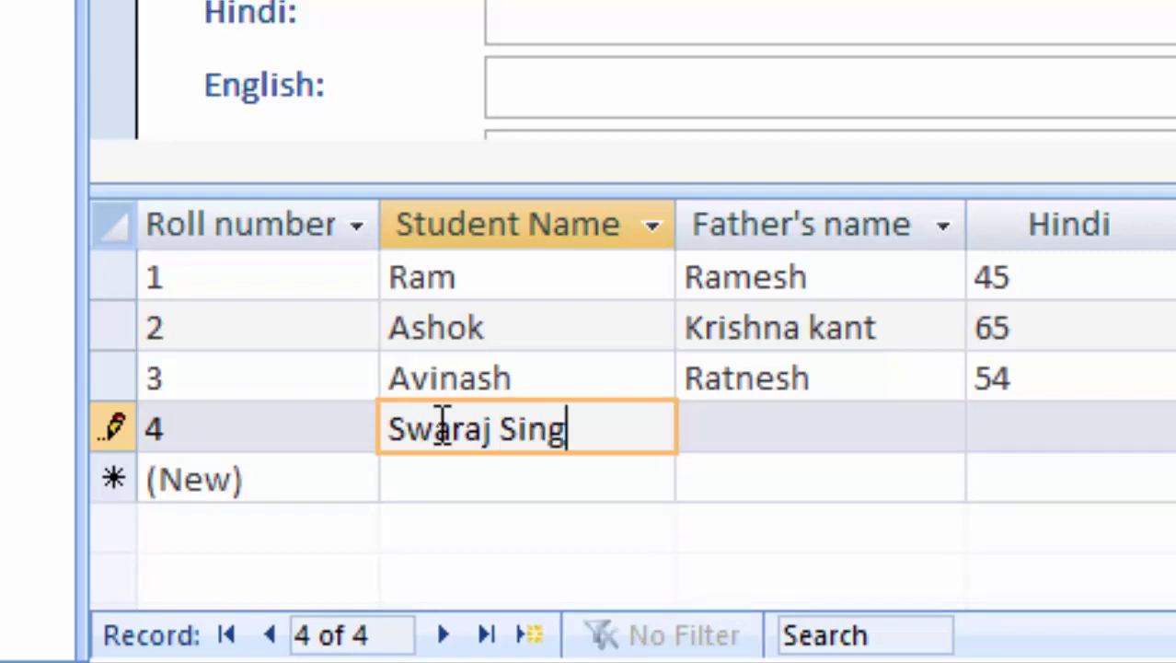
pyautogui.press('Tab')
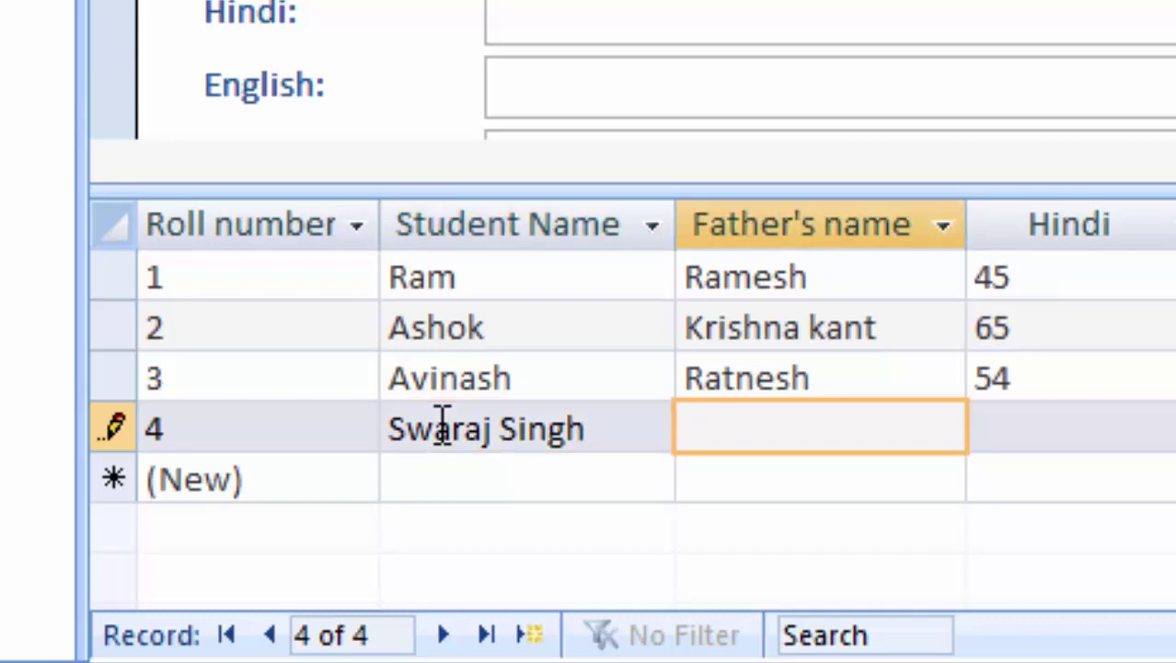
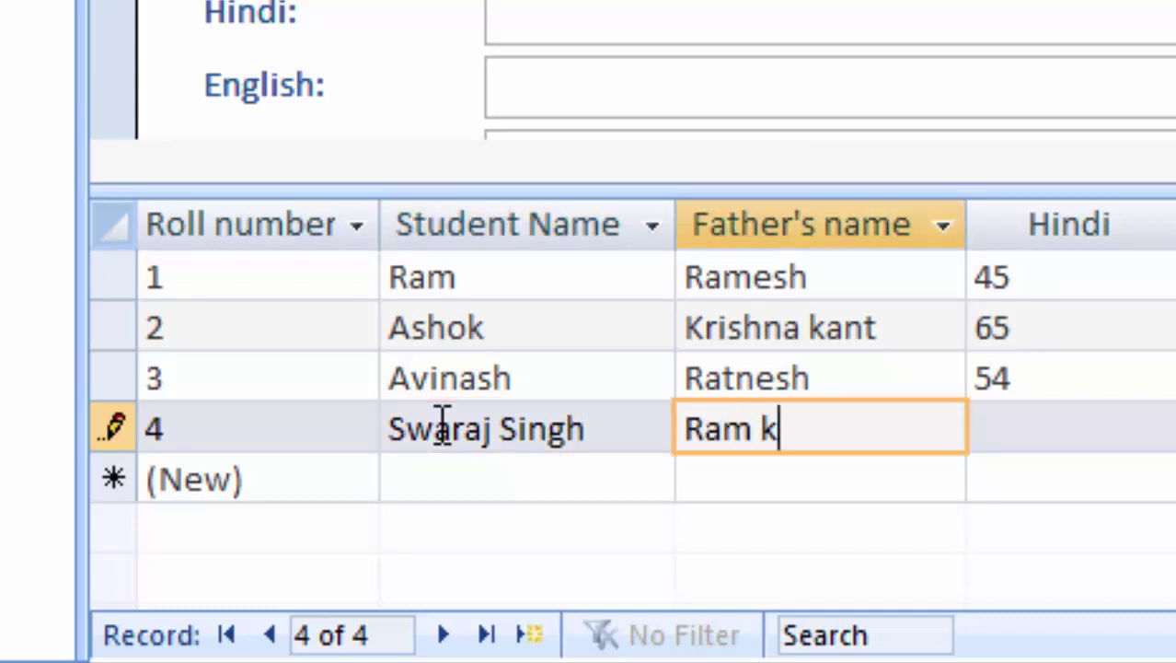
pyautogui.press('Tab')
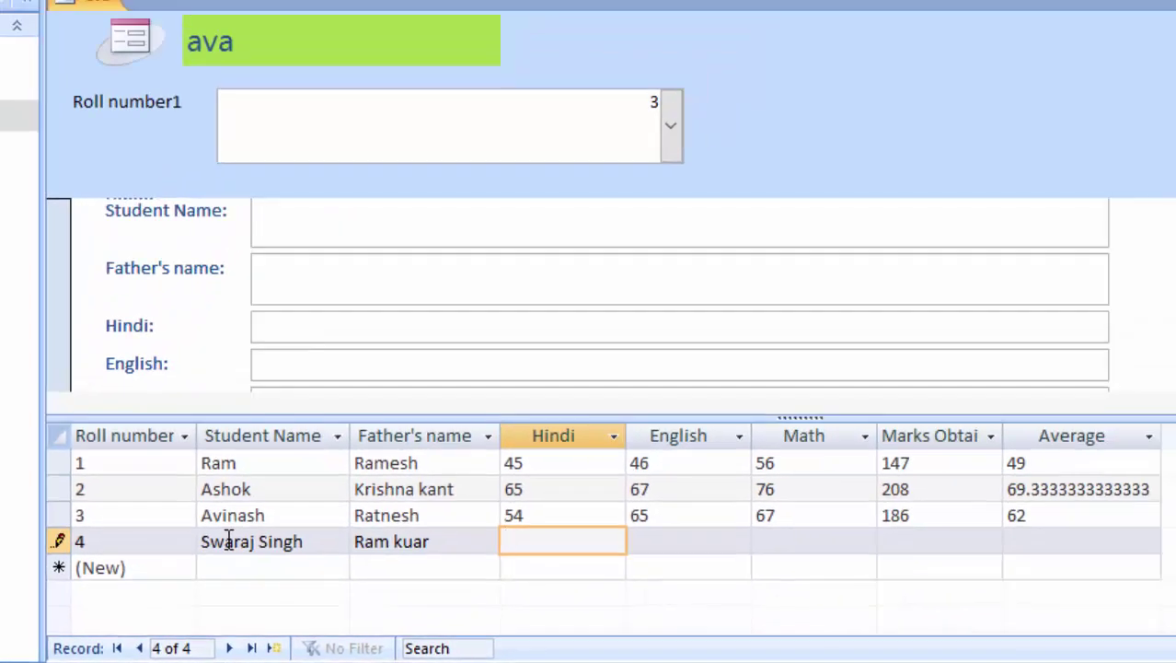
pyautogui.write('45')
pyautogui.press('Tab')
pyautogui.write('5')
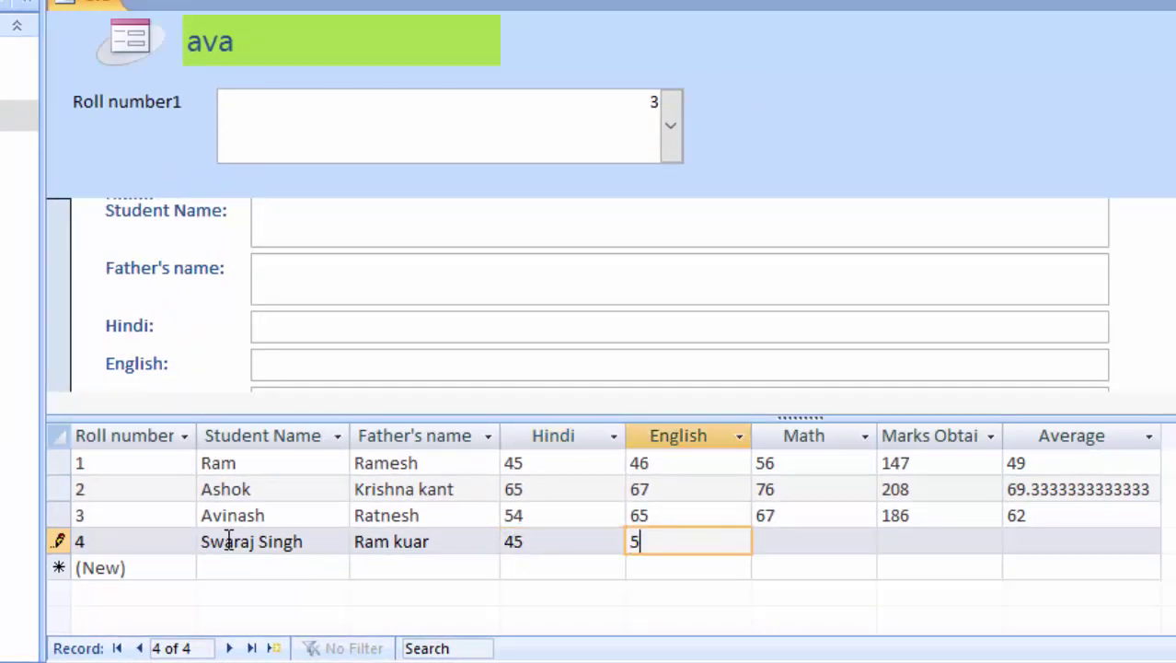
pyautogui.press('Tab')
pyautogui.press('Tab')
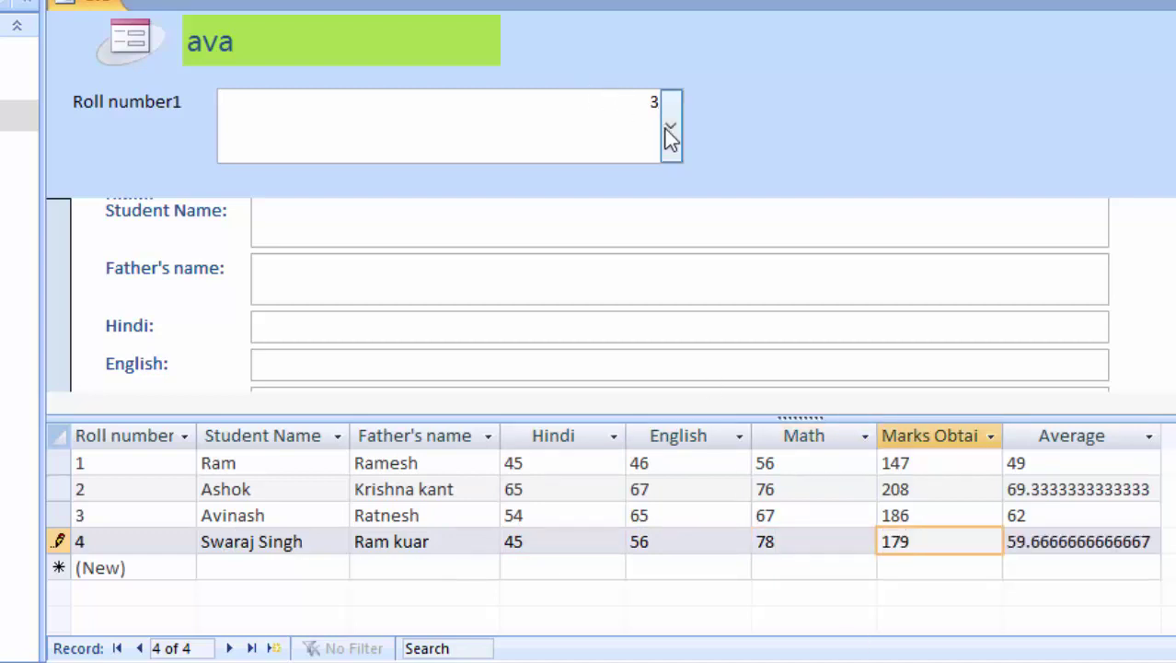
pyautogui.click(670, 129)
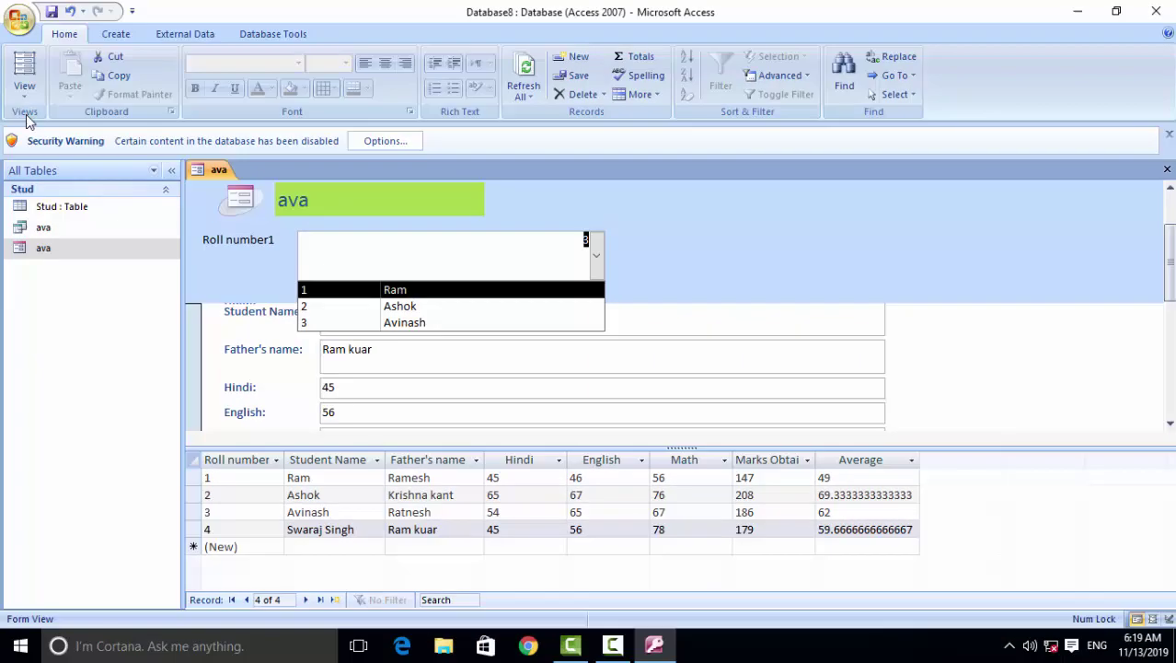
# Step: Toggle ava to Layout View and back, confirm the roll list still shows students 1–3, then exit Access
pyautogui.click(25, 63)
pyautogui.click(24, 63)
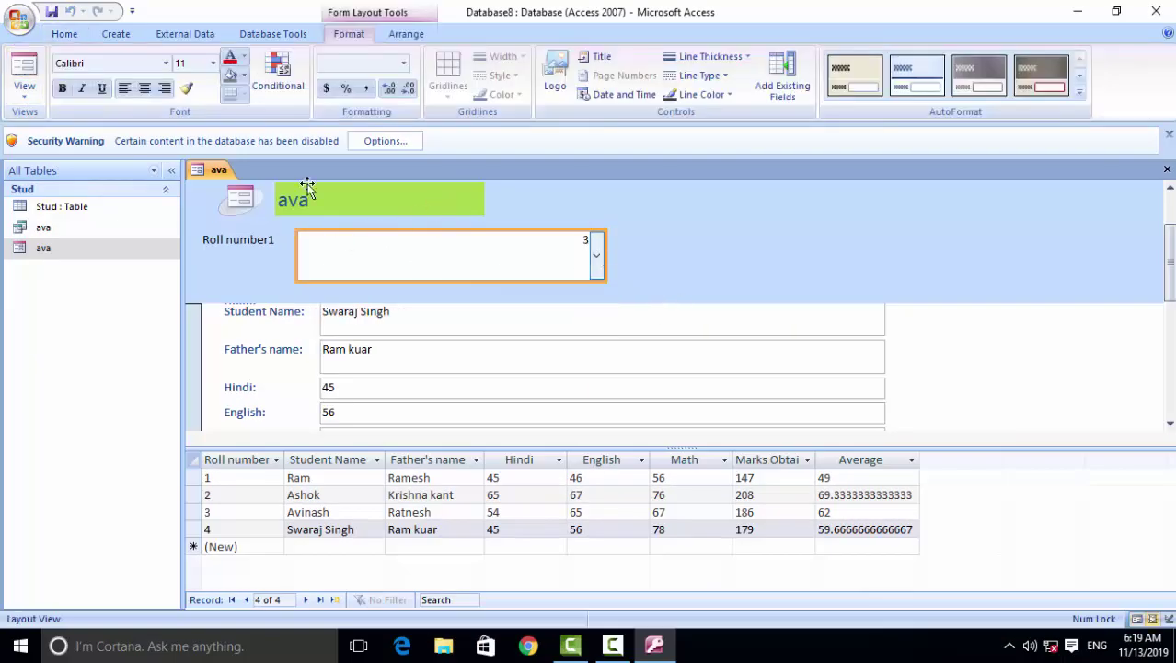
pyautogui.click(25, 92)
pyautogui.click(46, 129)
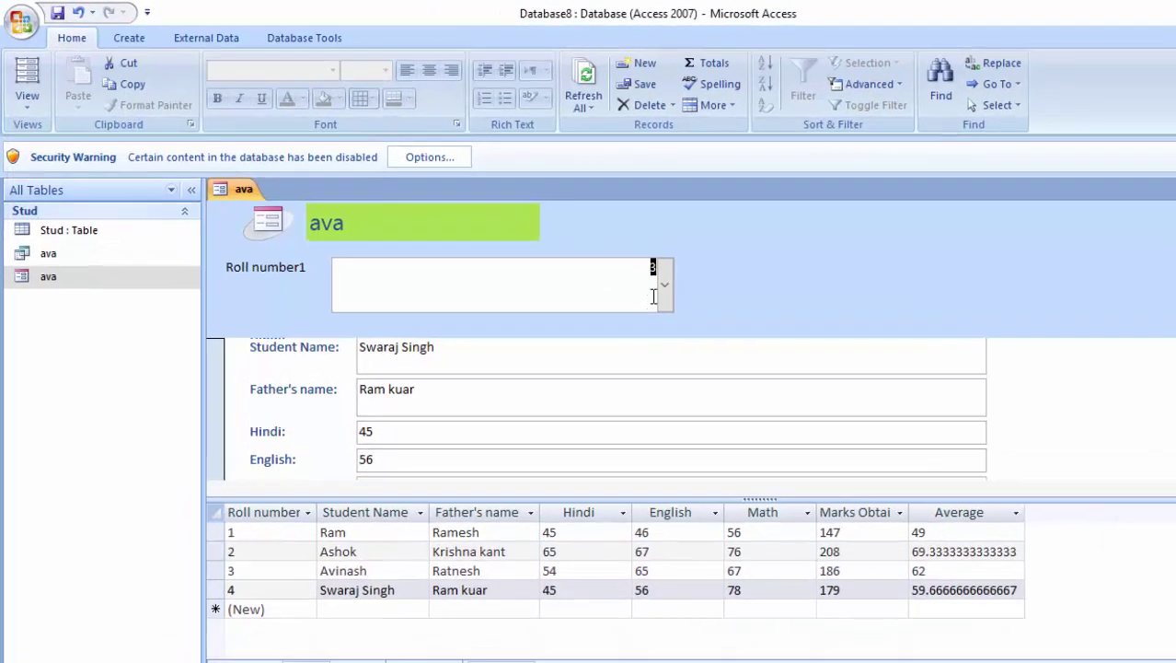
pyautogui.click(597, 258)
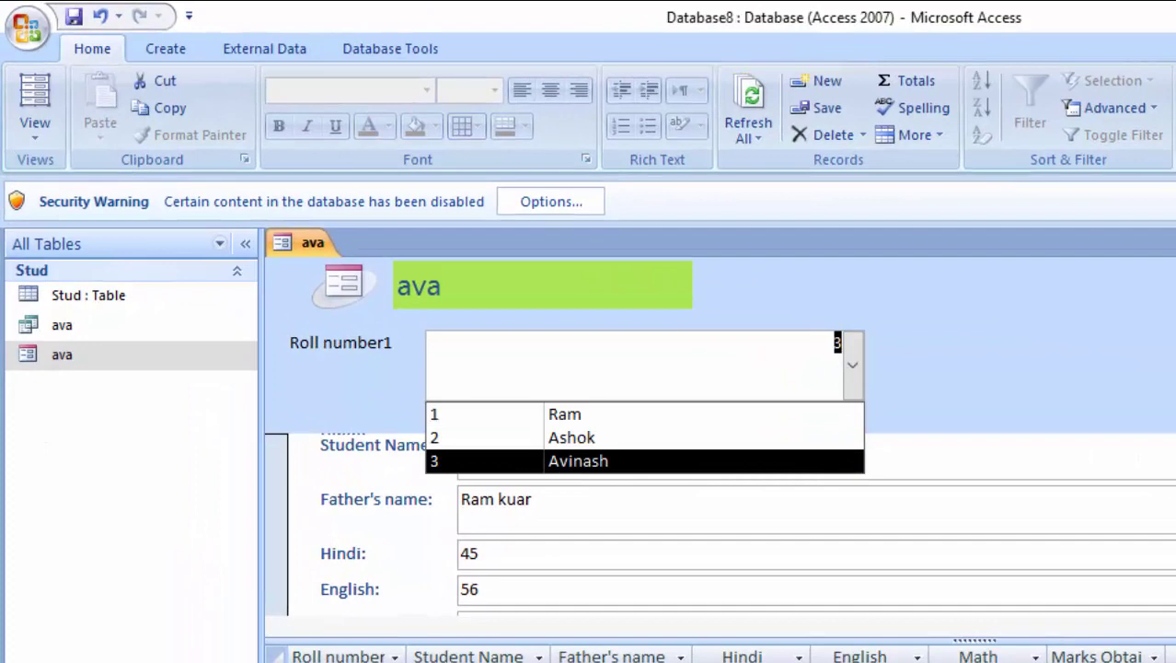
pyautogui.click(28, 26)
pyautogui.click(72, 179)
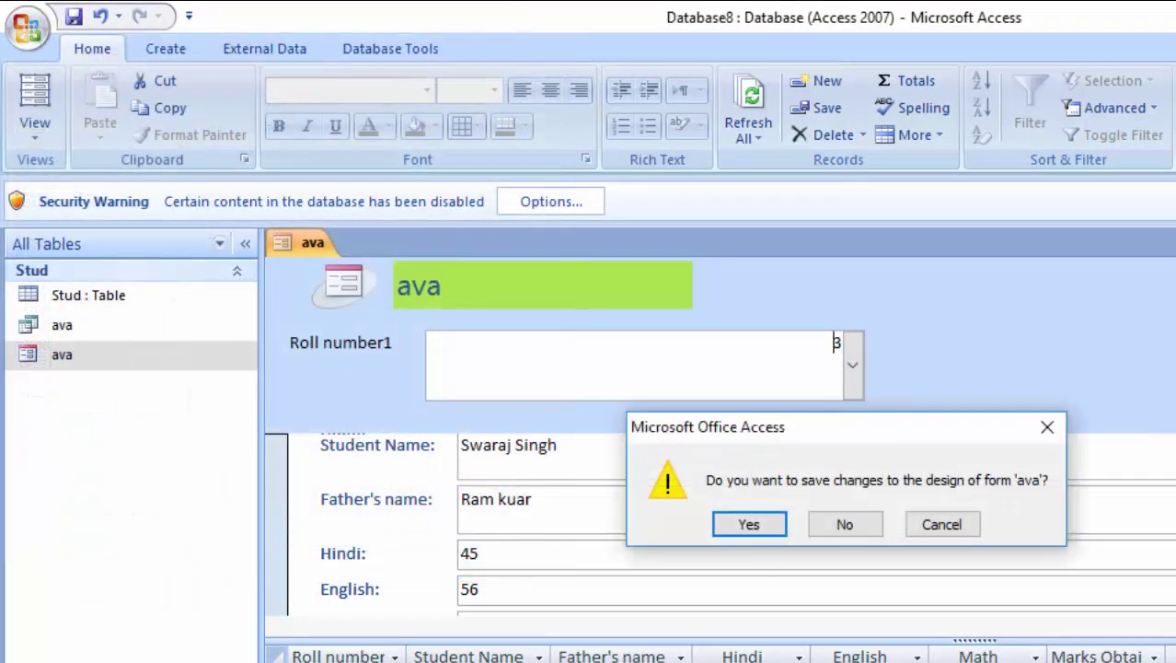
# Step: Save the ava design, restart Access with Database8, and reopen the ava form on roll number 1
pyautogui.click(750, 524)
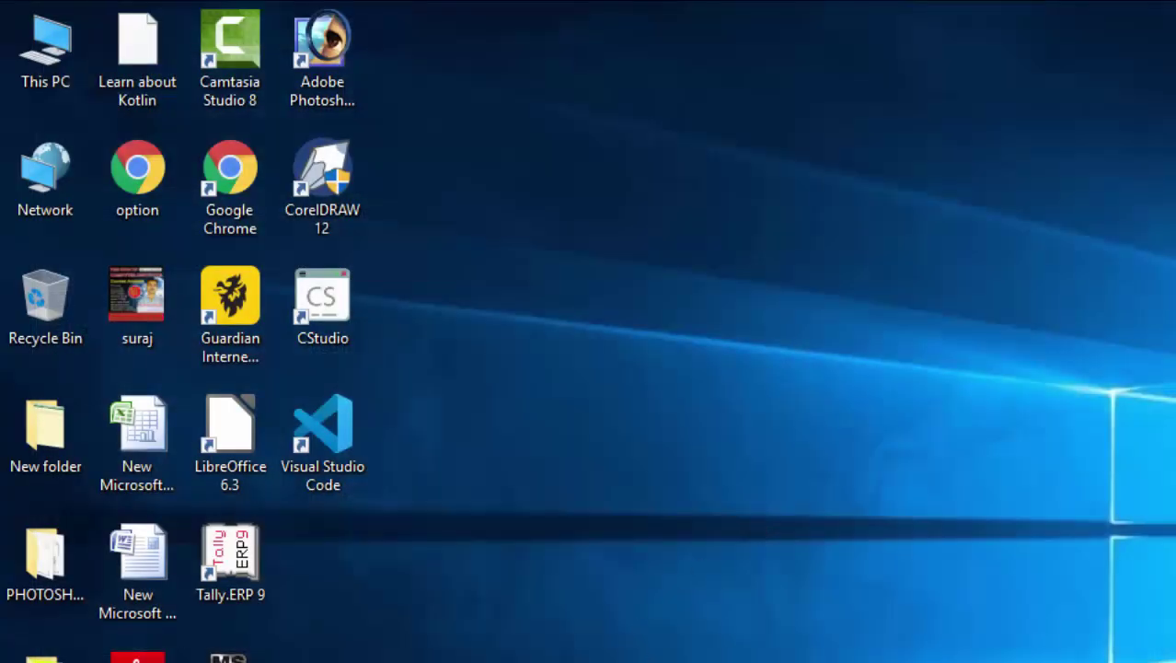
pyautogui.press('super+r')
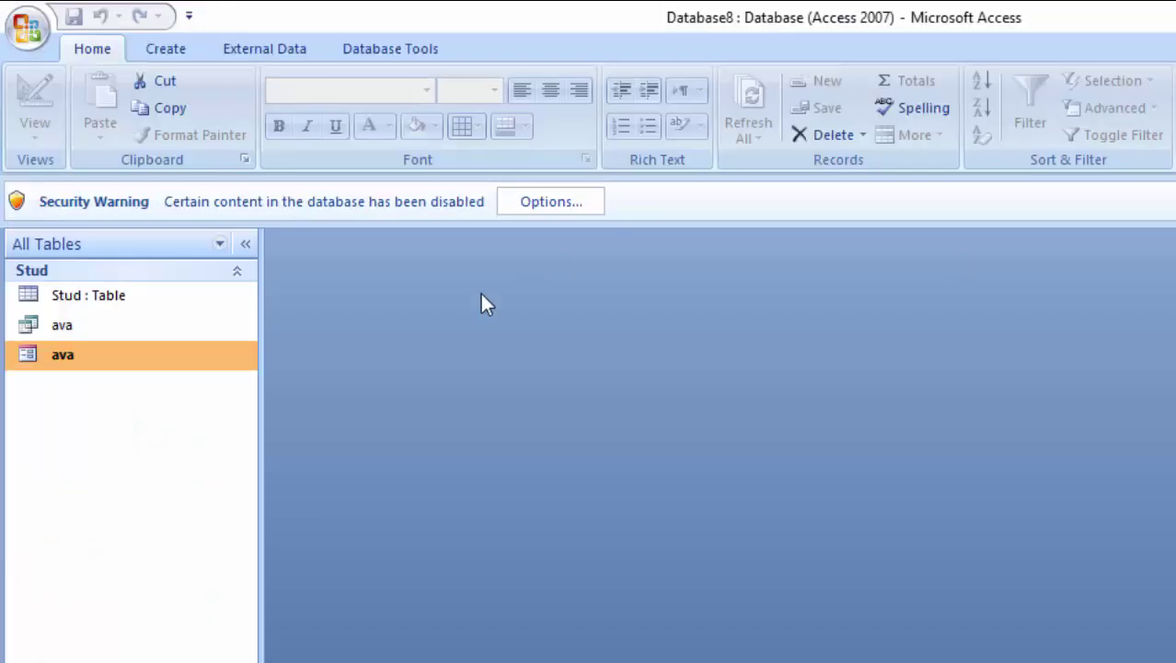
pyautogui.doubleClick(86, 349)
pyautogui.click(844, 344)
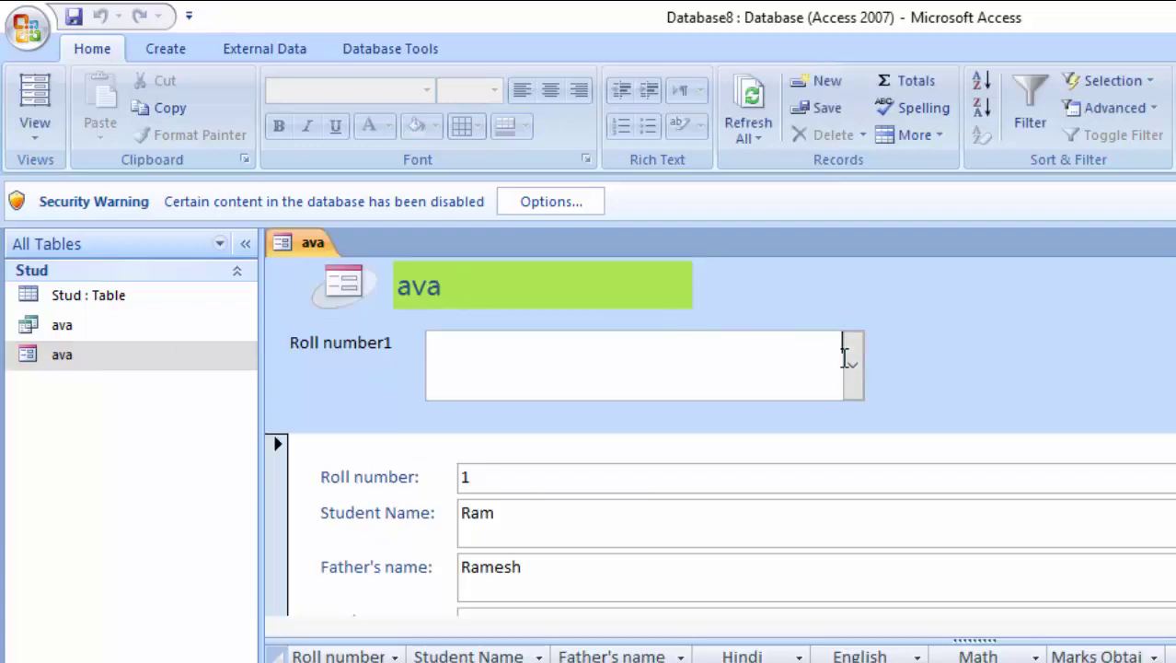
pyautogui.click(853, 364)
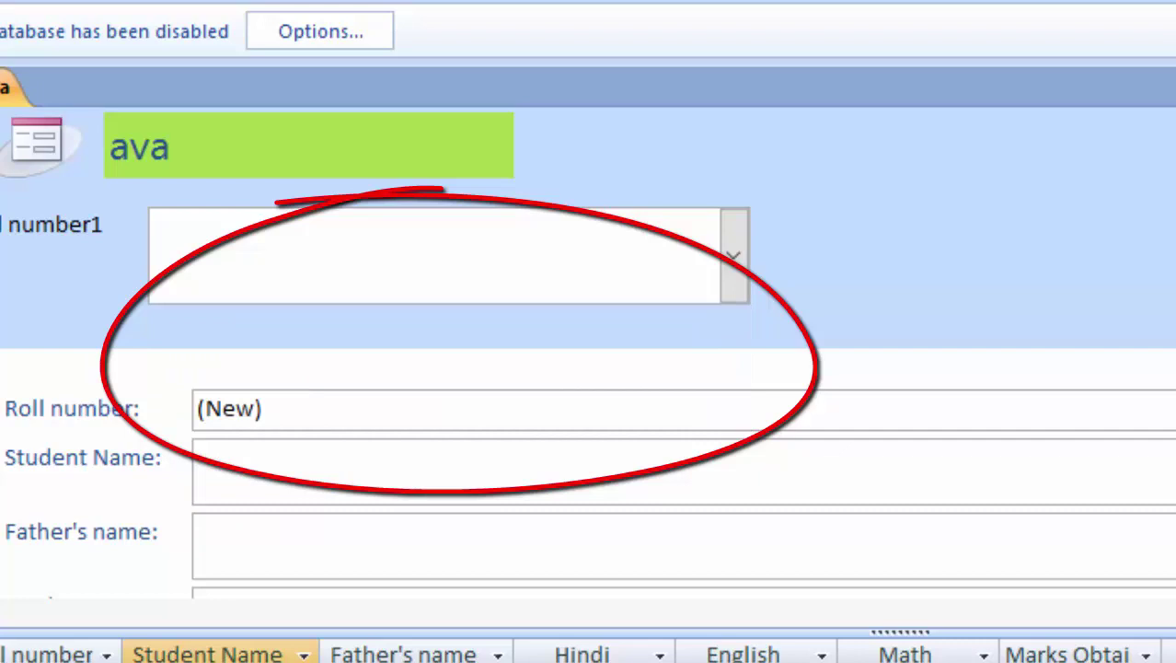
pyautogui.write('Rite')
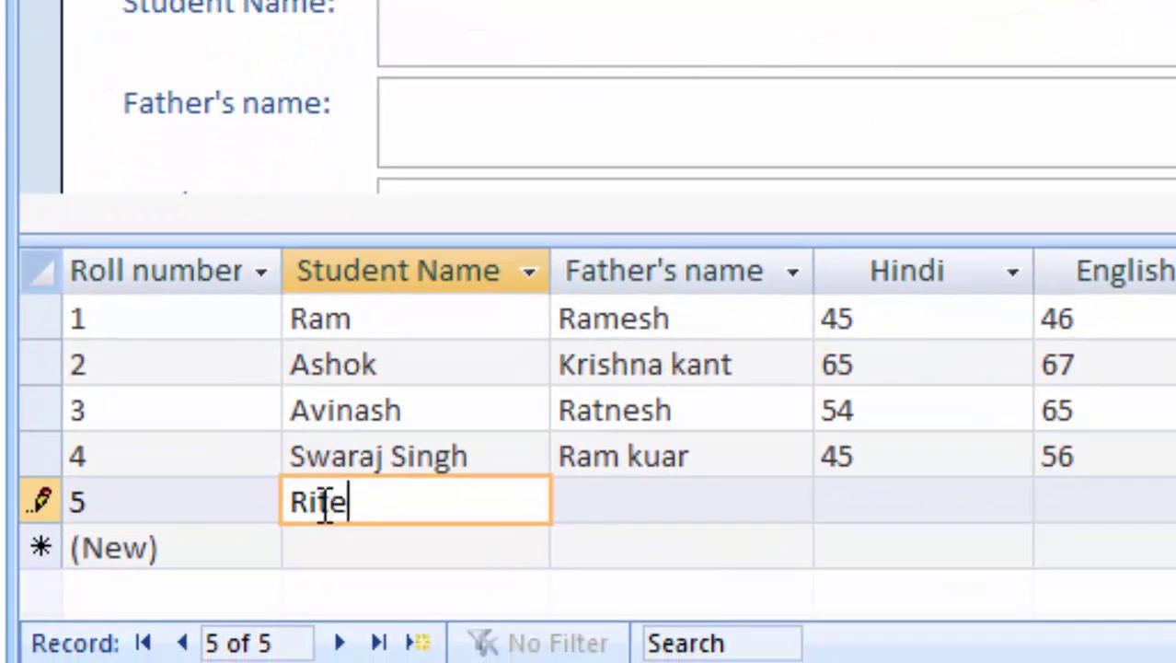
pyautogui.write('sh')
pyautogui.press('Tab')
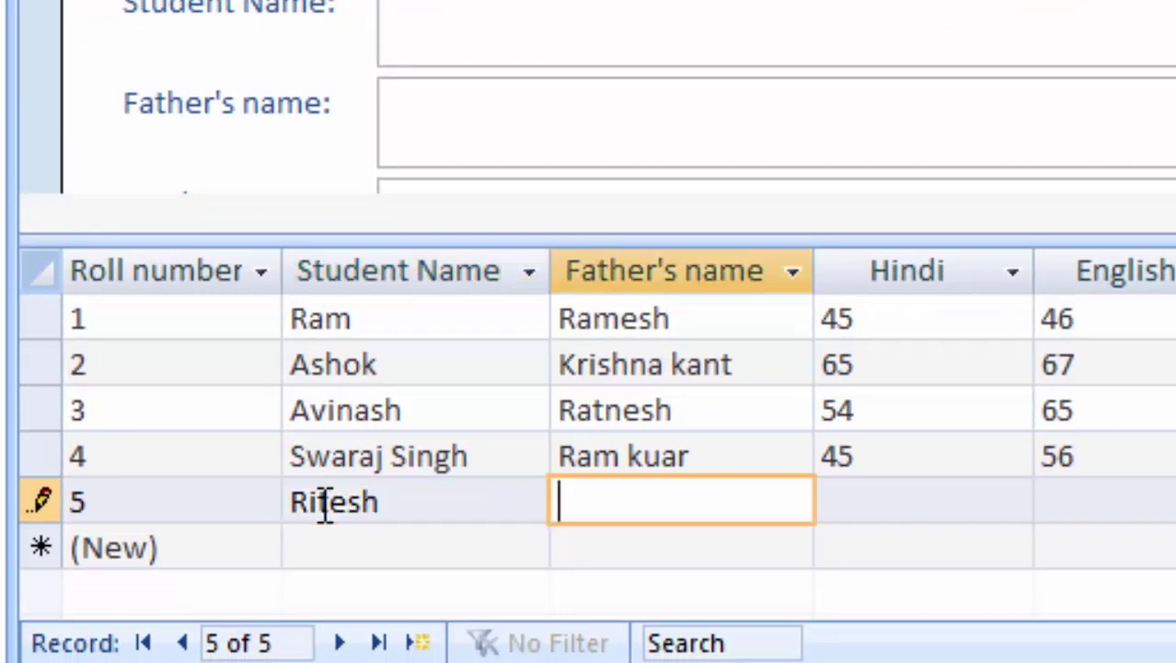
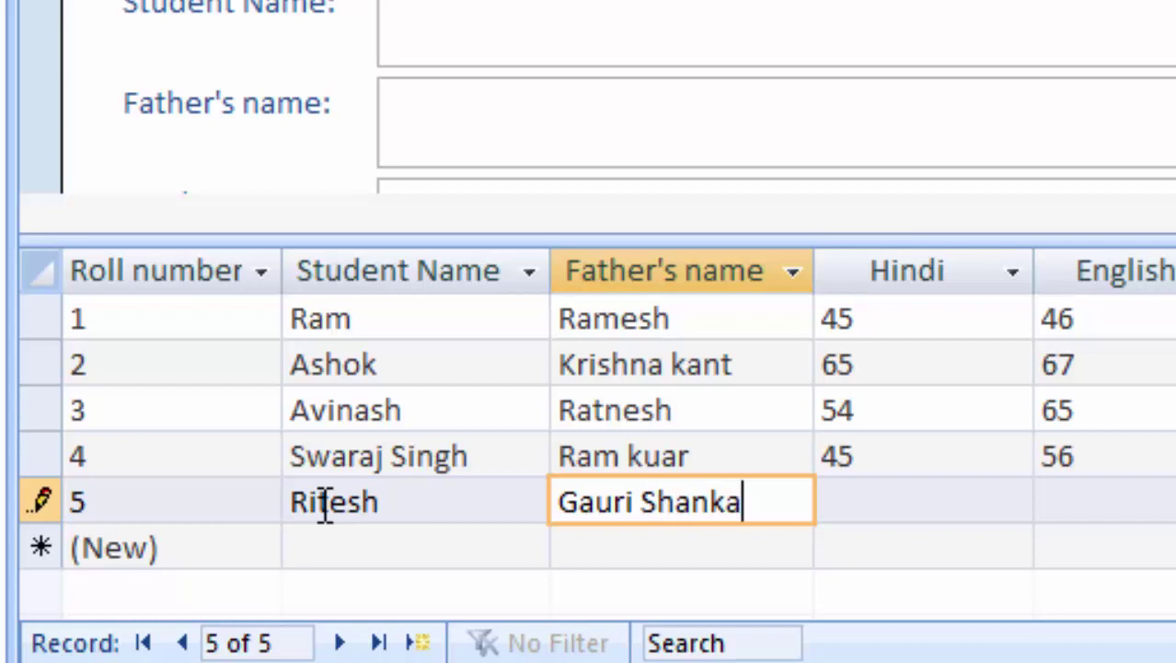
pyautogui.press('Tab')
pyautogui.write('45')
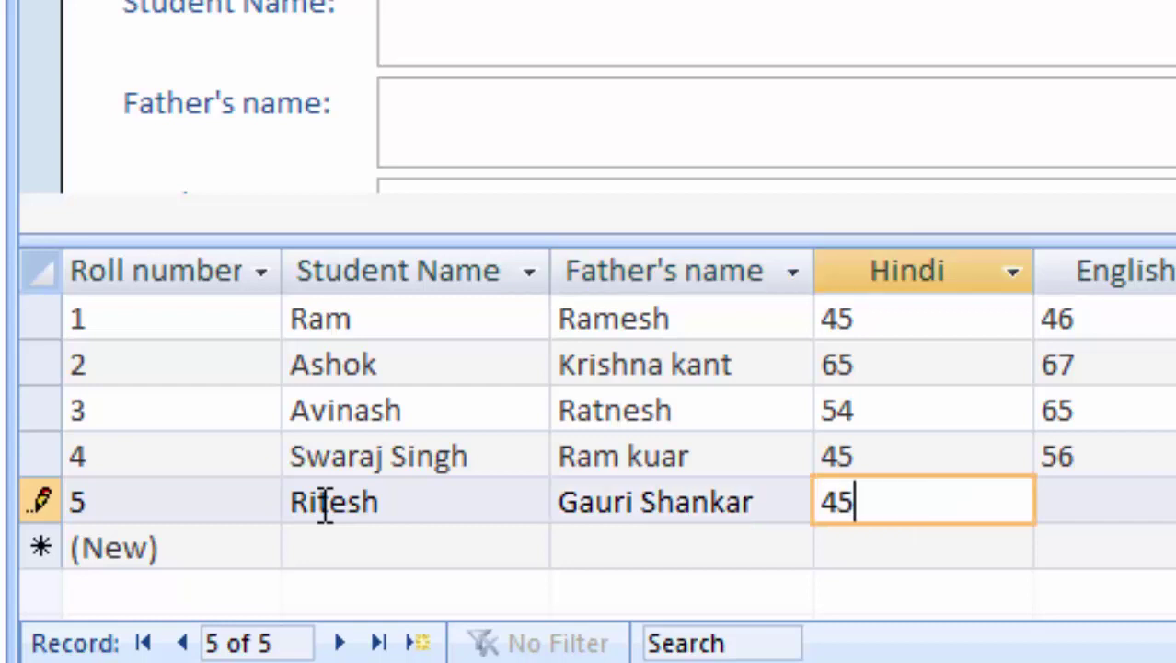
pyautogui.press('Tab')
pyautogui.write('33')
pyautogui.press('Tab')
pyautogui.write('67')
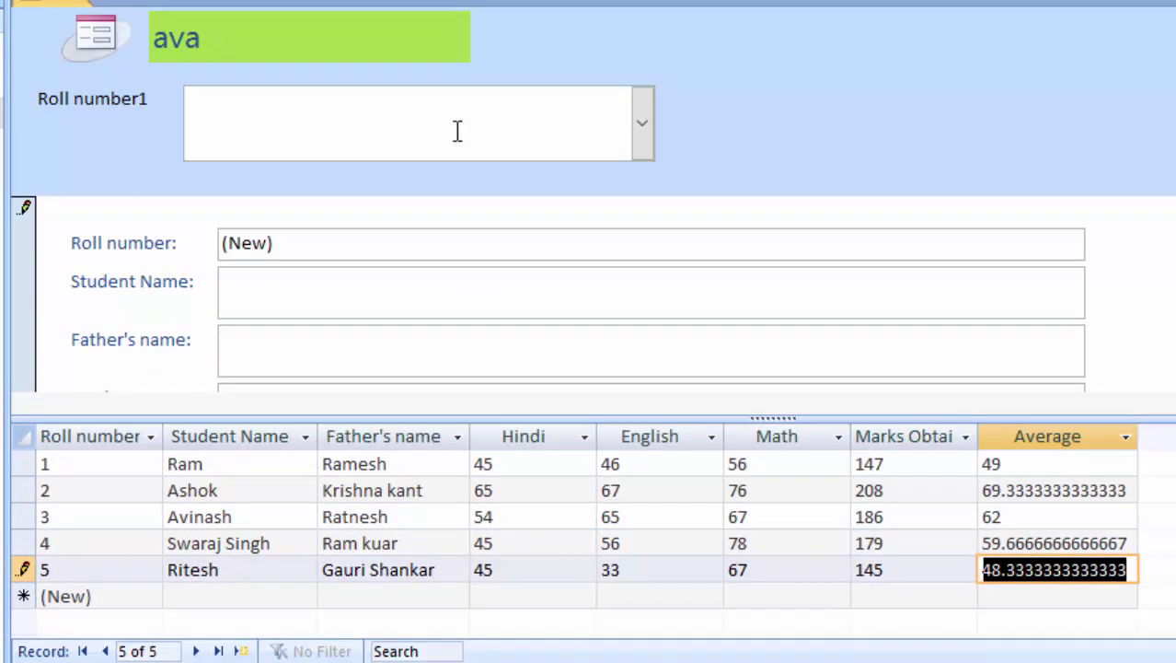
# Step: Check the roll number list without choosing anyone, then drag the splitter down to reveal the mark fields
pyautogui.click(641, 125)
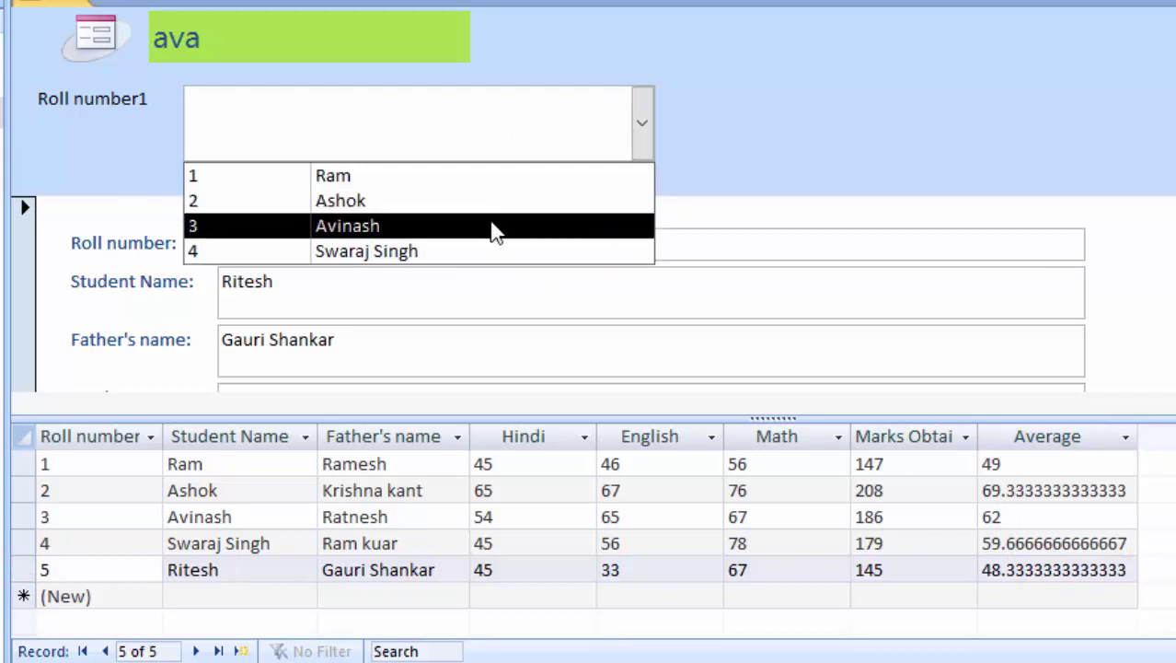
pyautogui.click(476, 299)
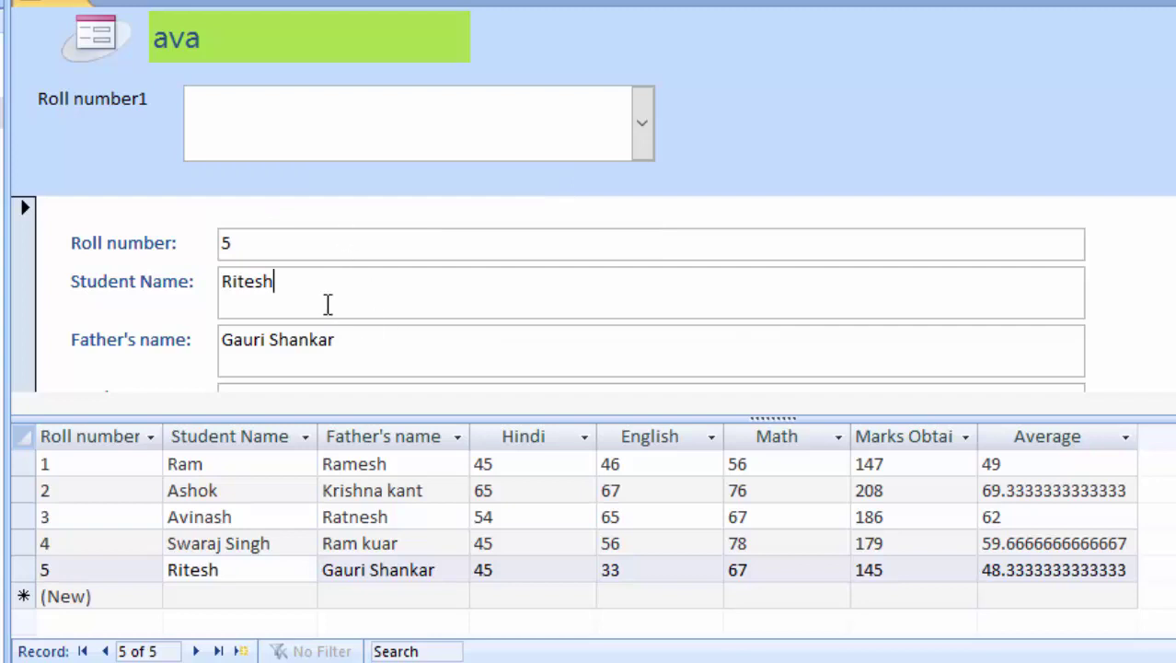
pyautogui.click(641, 125)
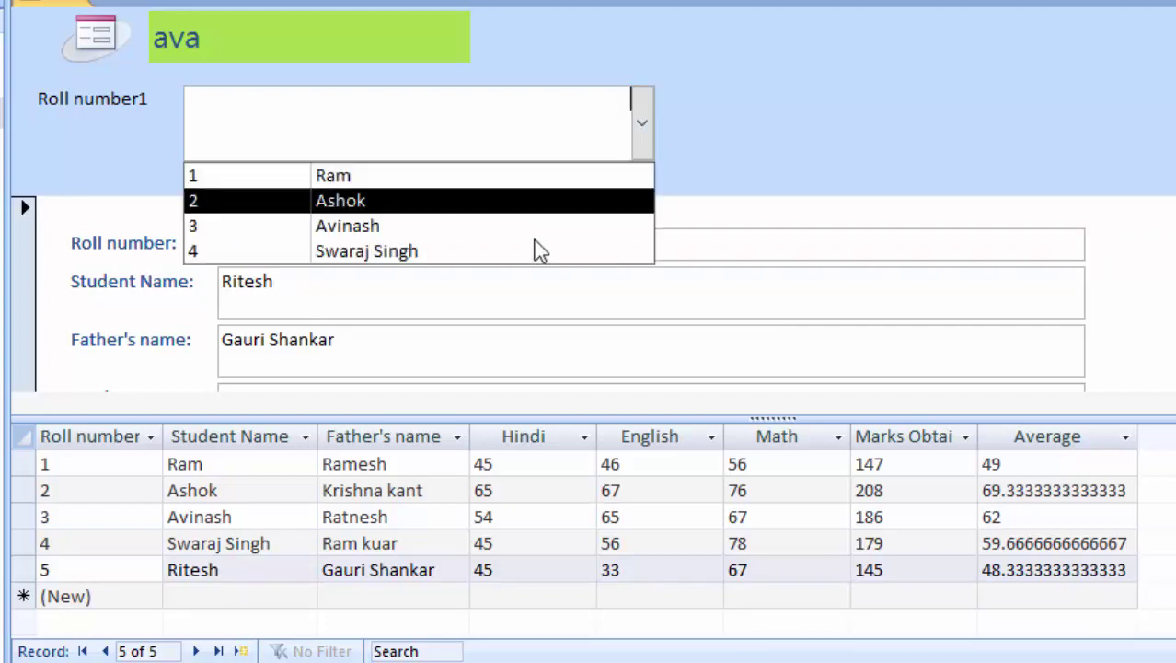
pyautogui.click(465, 379)
pyautogui.moveTo(441, 417); pyautogui.dragTo(440, 545)
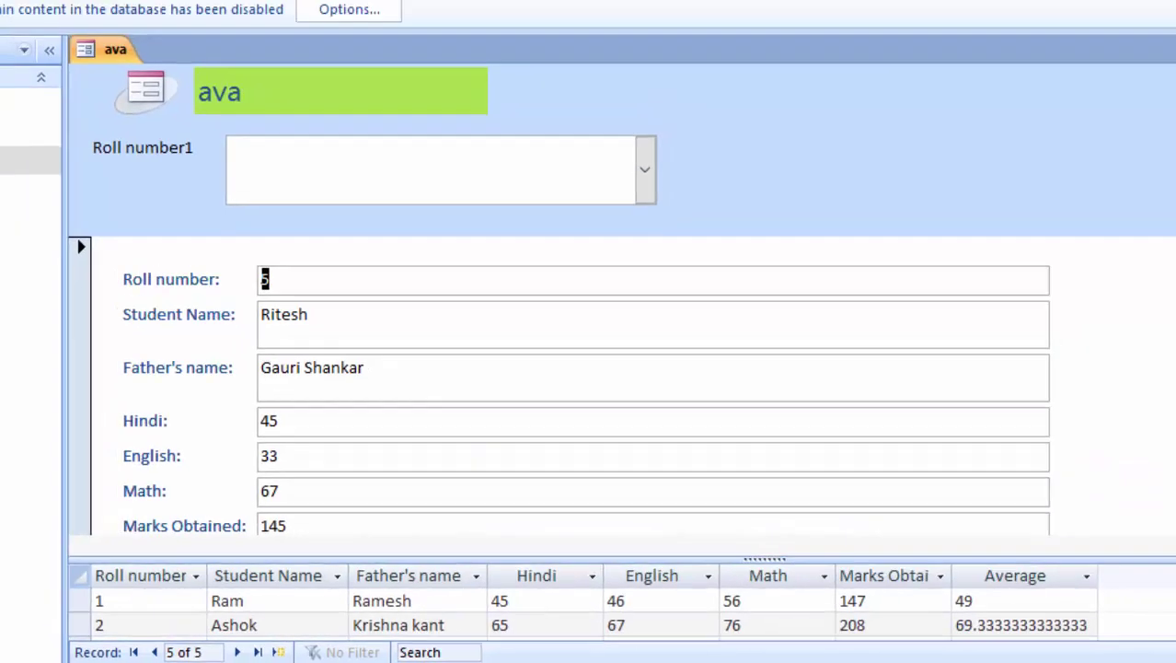
pyautogui.click(20, 17)
# Step: Save the form, relaunch Access via Win+R, reopen Database8 and open the ava form
pyautogui.click(66, 149)
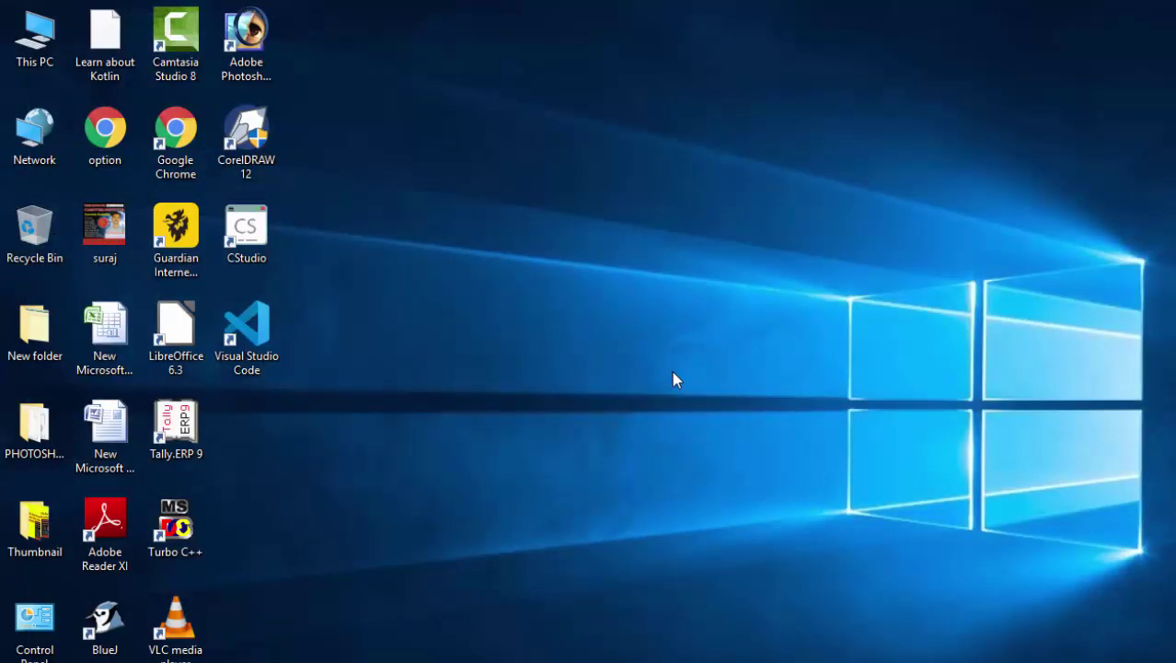
pyautogui.press('super+r')
pyautogui.press('Return')
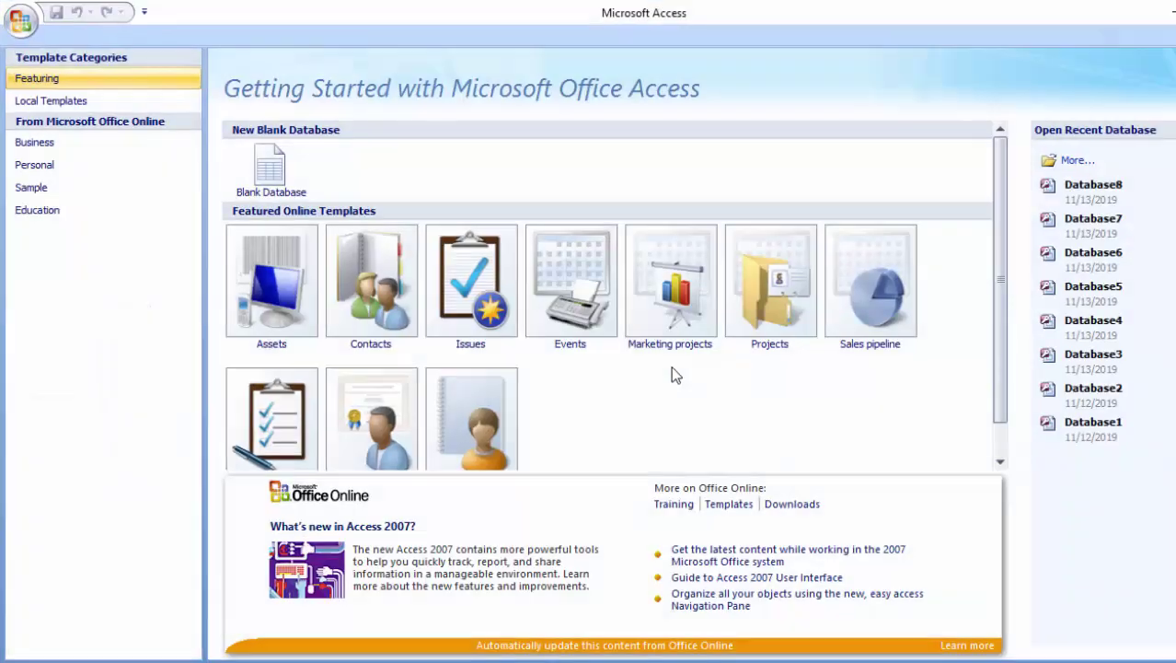
pyautogui.click(1093, 185)
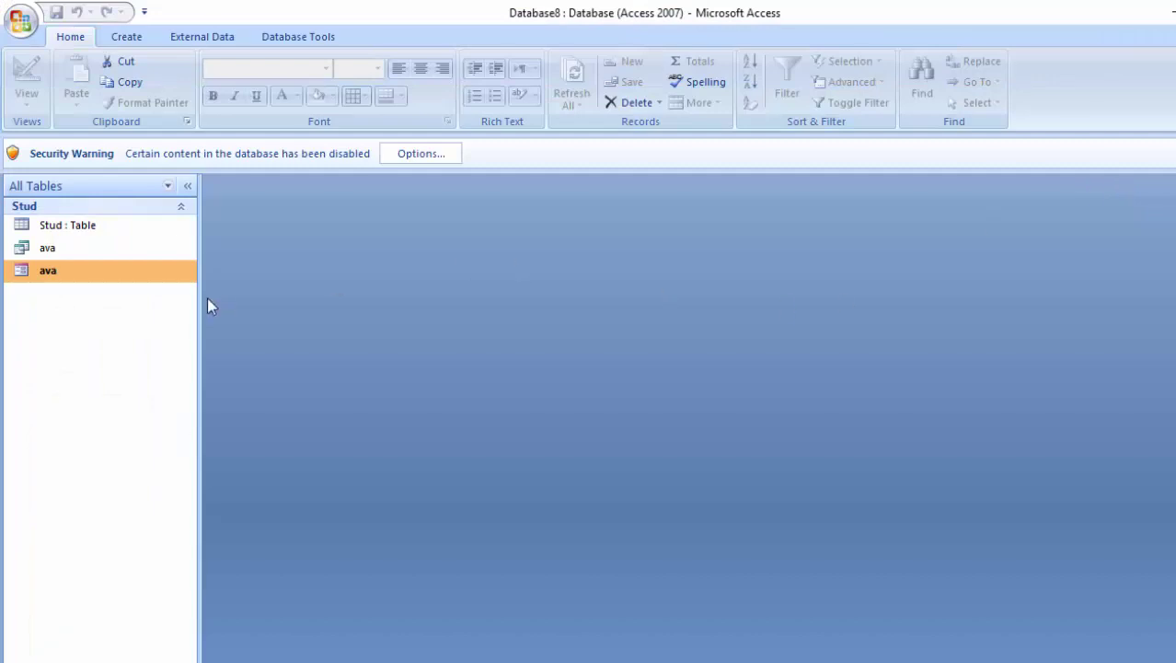
pyautogui.doubleClick(75, 273)
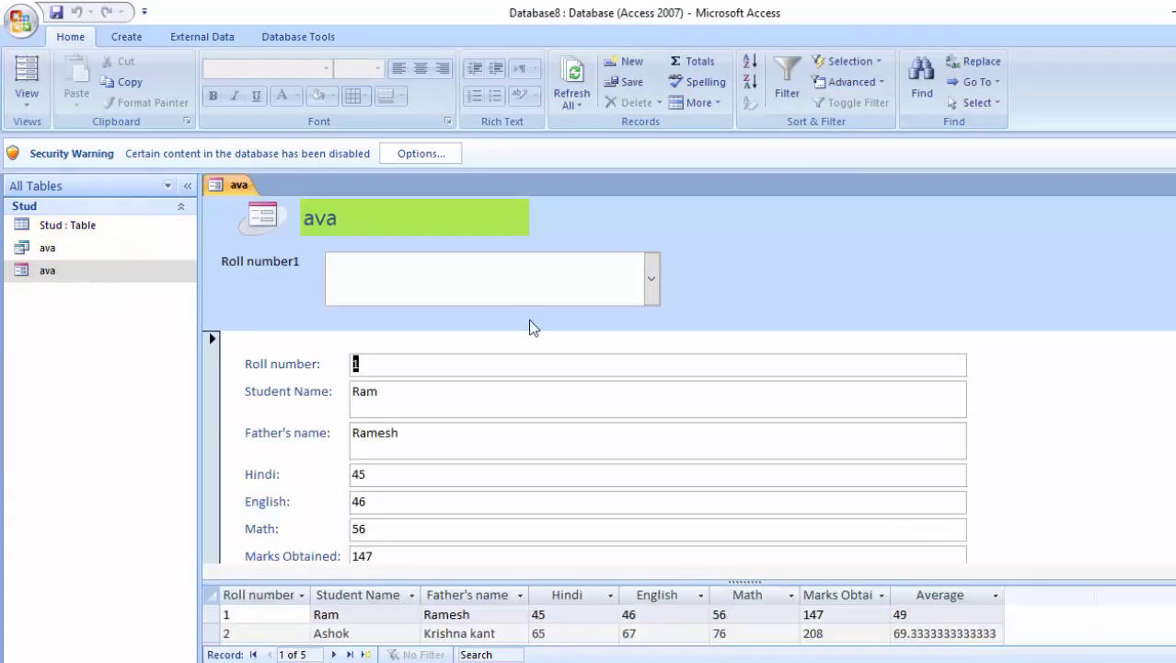
pyautogui.click(650, 278)
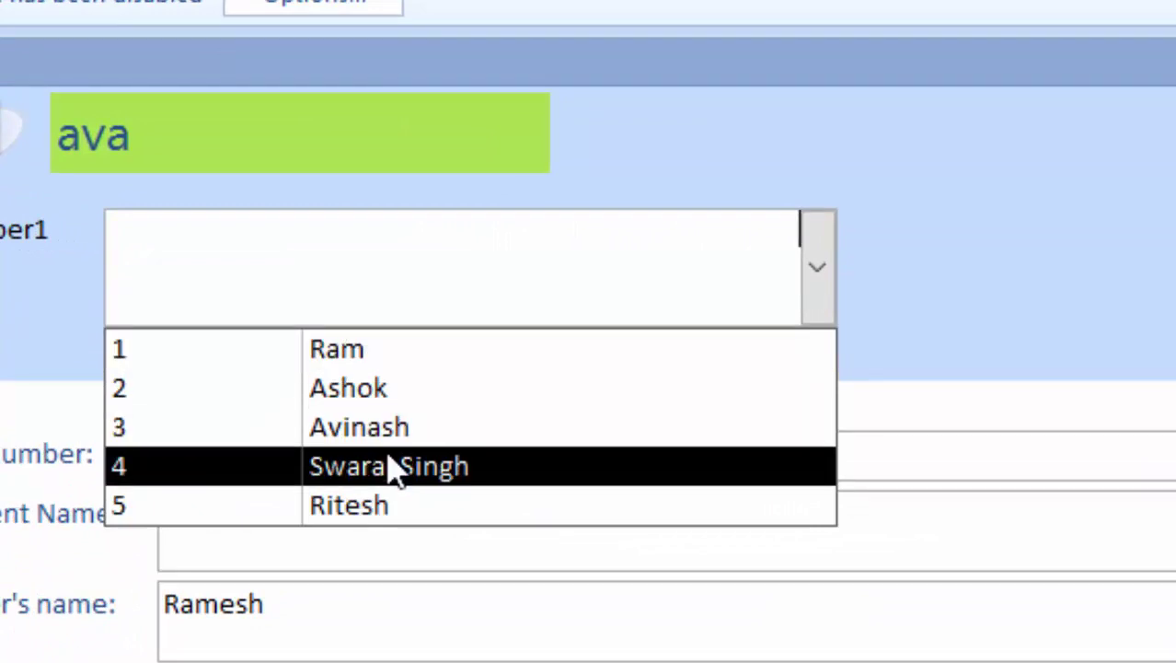
pyautogui.click(389, 466)
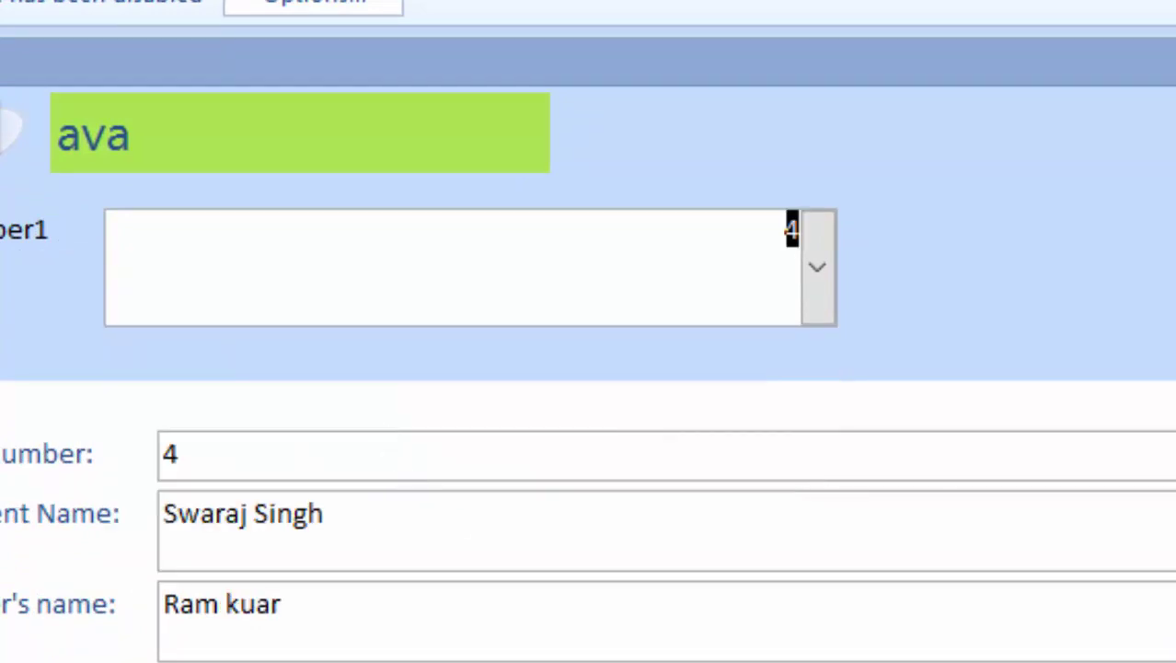
pyautogui.scroll(-5, 589, 515)
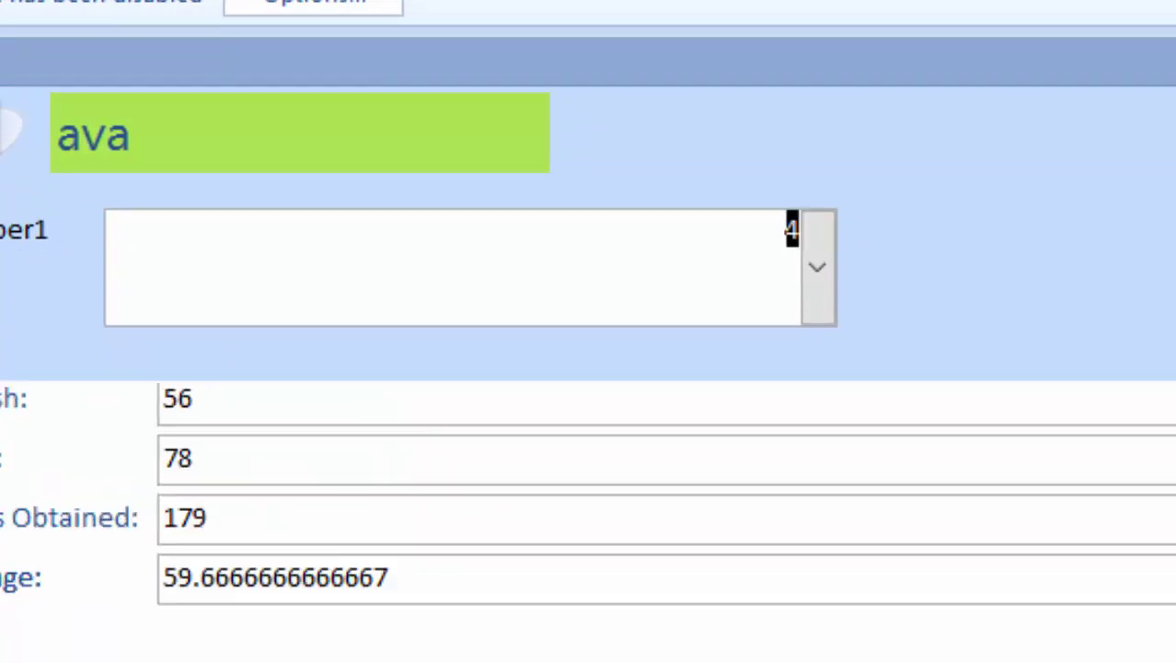
pyautogui.scroll(5, 589, 515)
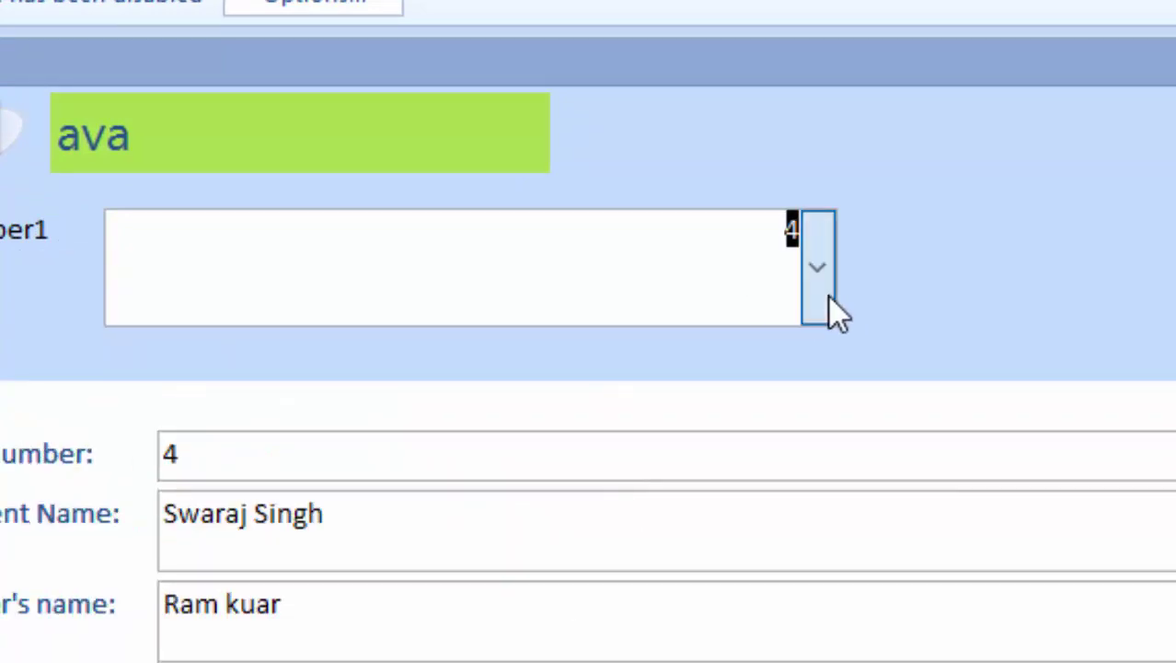
pyautogui.click(817, 267)
pyautogui.click(473, 464)
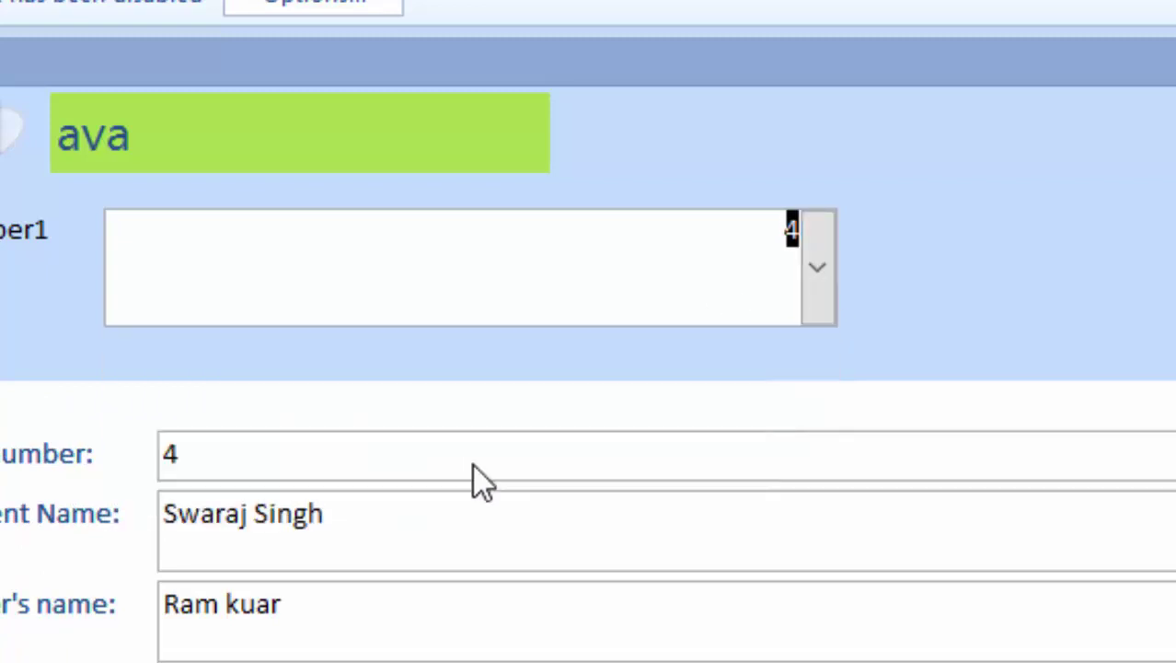
# Step: Pick roll number 2 to show Ashok's record with total 208
pyautogui.click(810, 282)
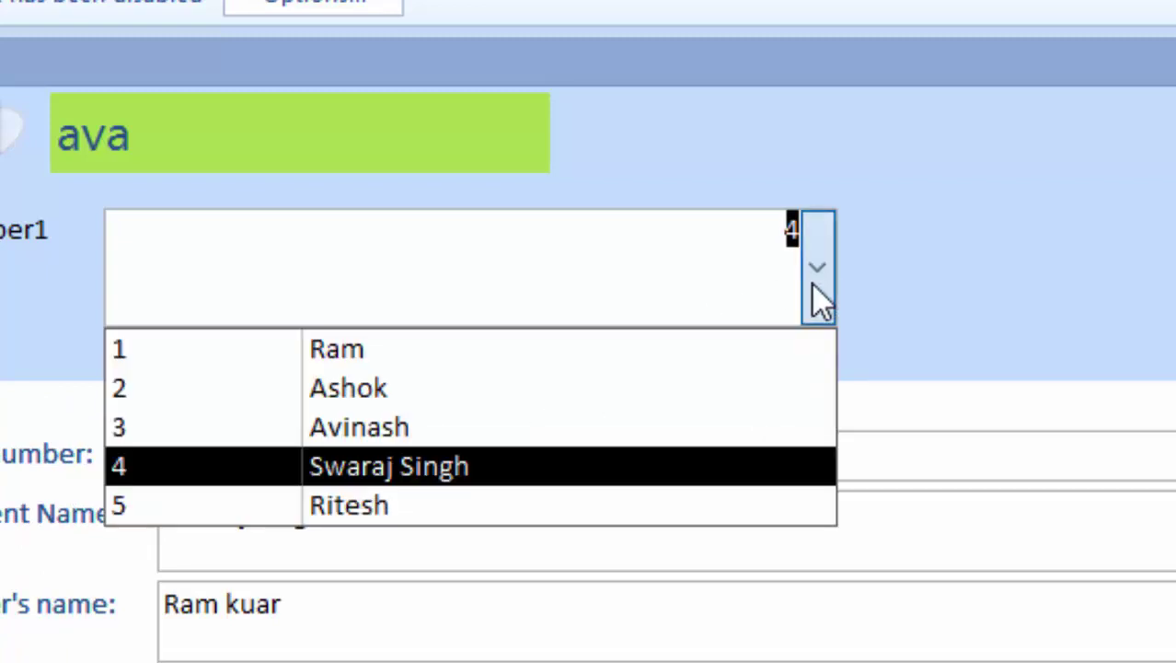
pyautogui.click(514, 389)
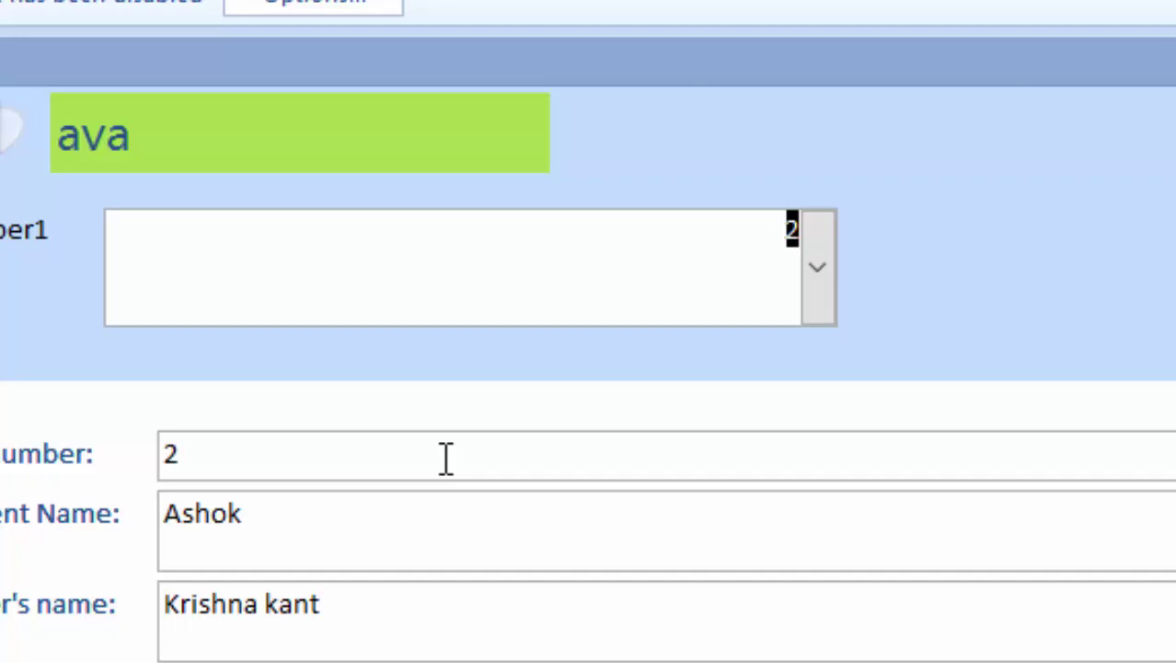
pyautogui.scroll(-2, 446, 458)
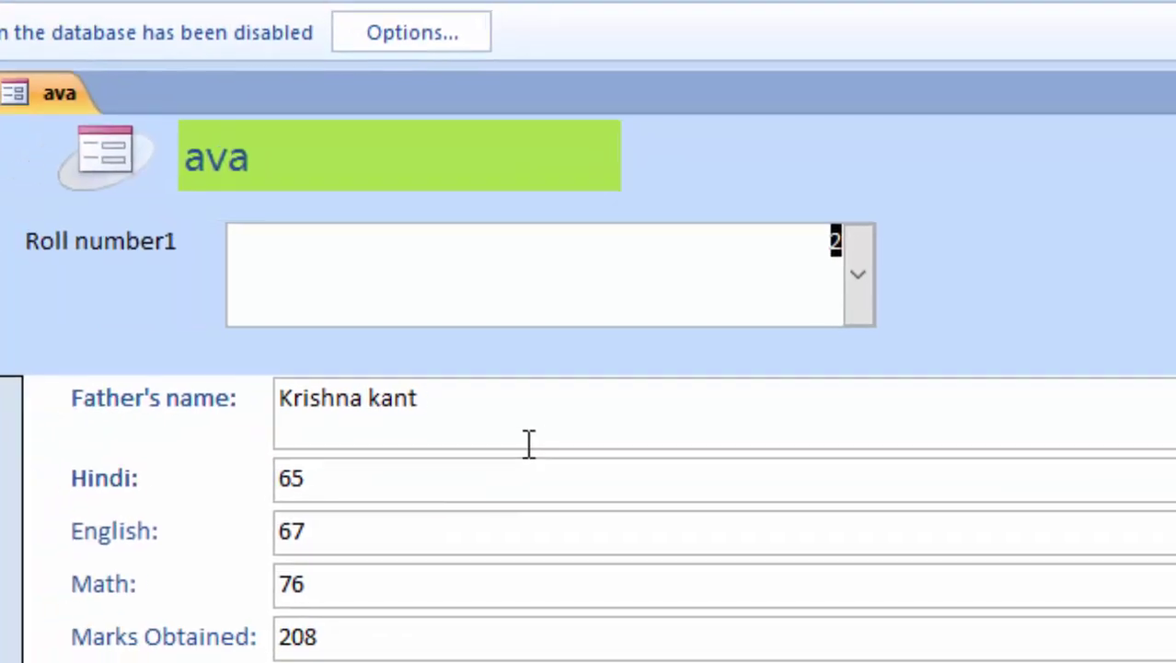
pyautogui.scroll(-3, 559, 438)
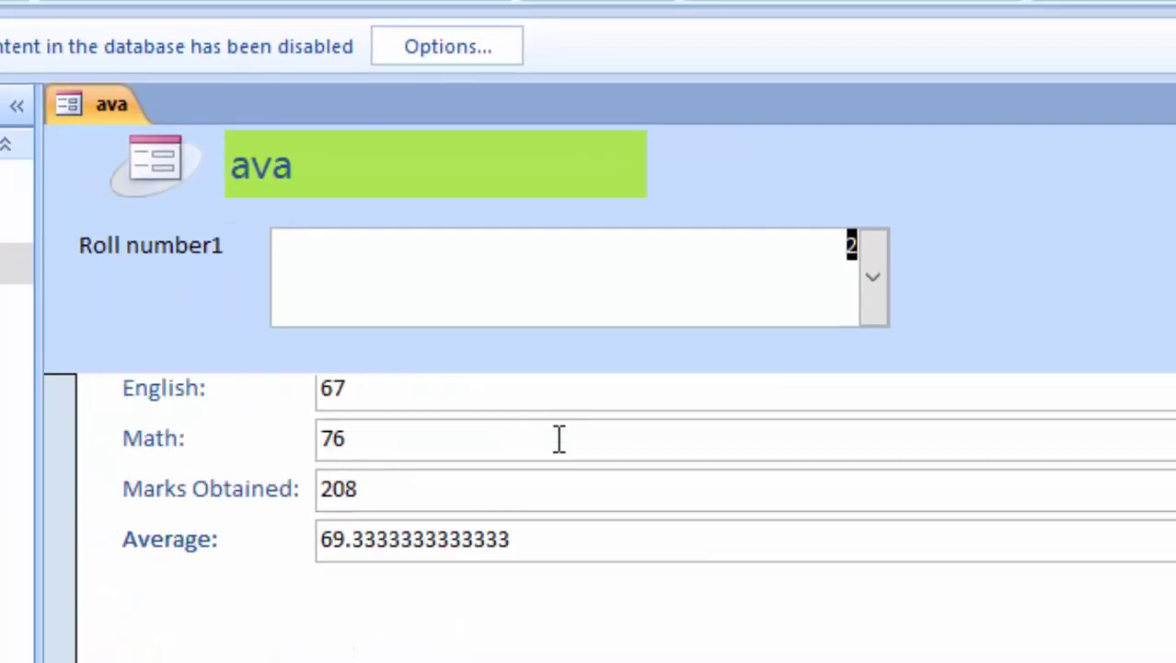
pyautogui.scroll(6, 595, 629)
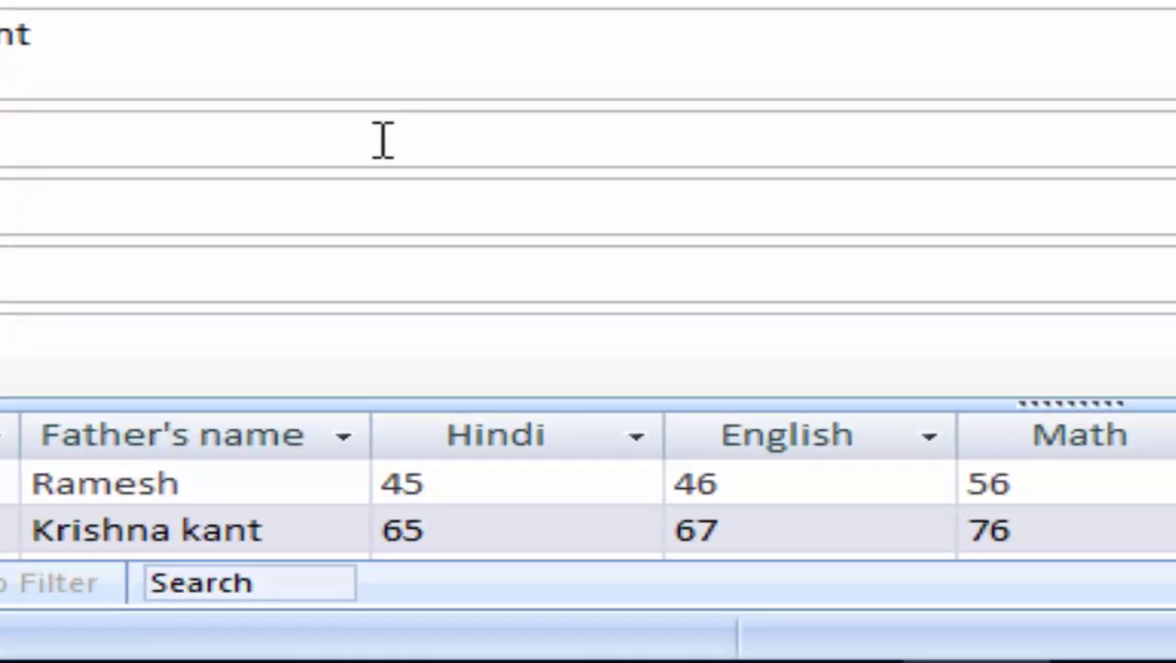
pyautogui.scroll(-3, 382, 140)
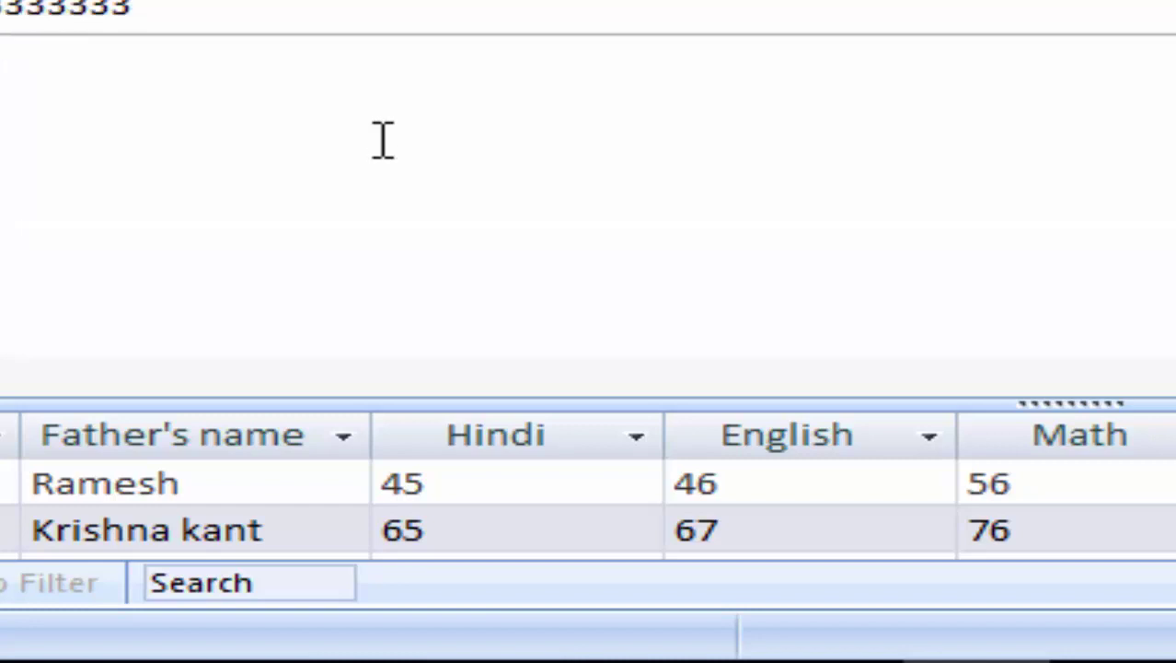